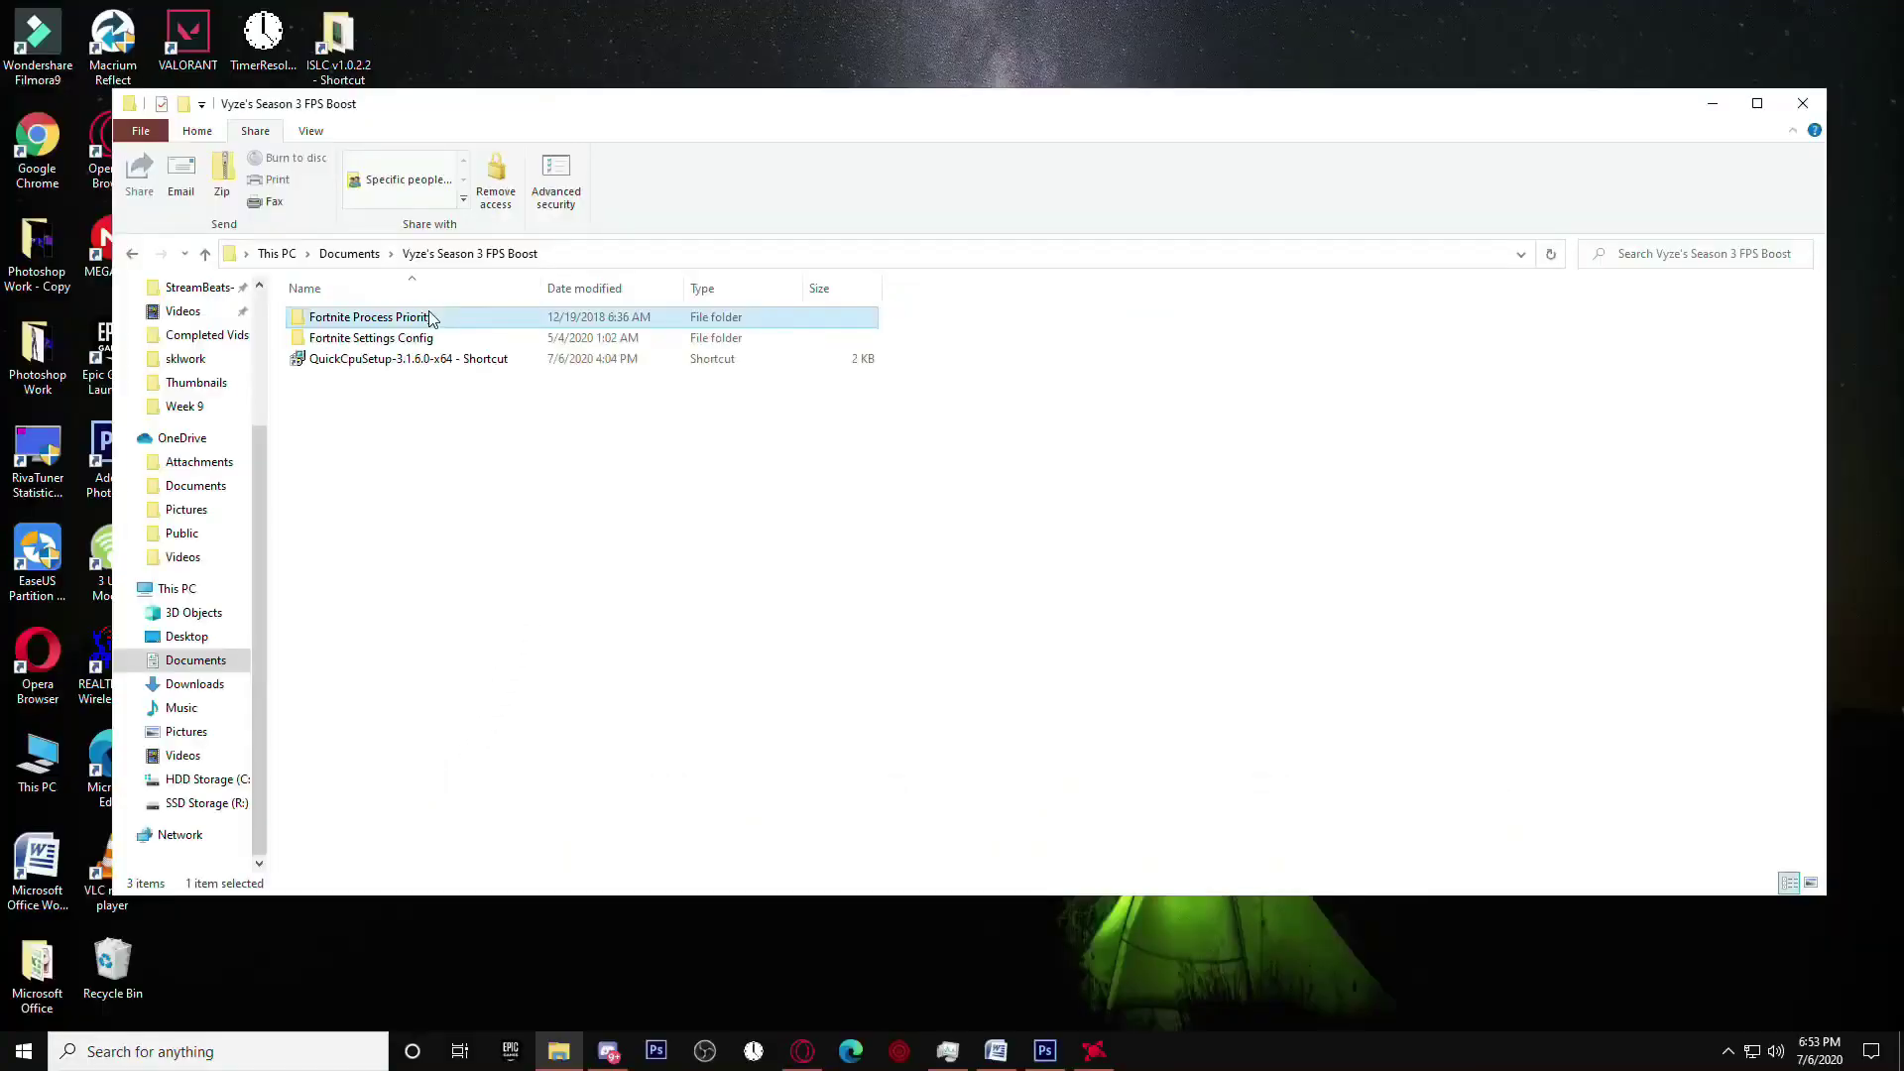
- Add the FortniteAboveNormalPriority entries from the Fortnite Process Priority folder to the Windows registry
{"action": "left_click", "coordinate": [392, 233]}
{"action": "double_click", "coordinate": [506, 318]}
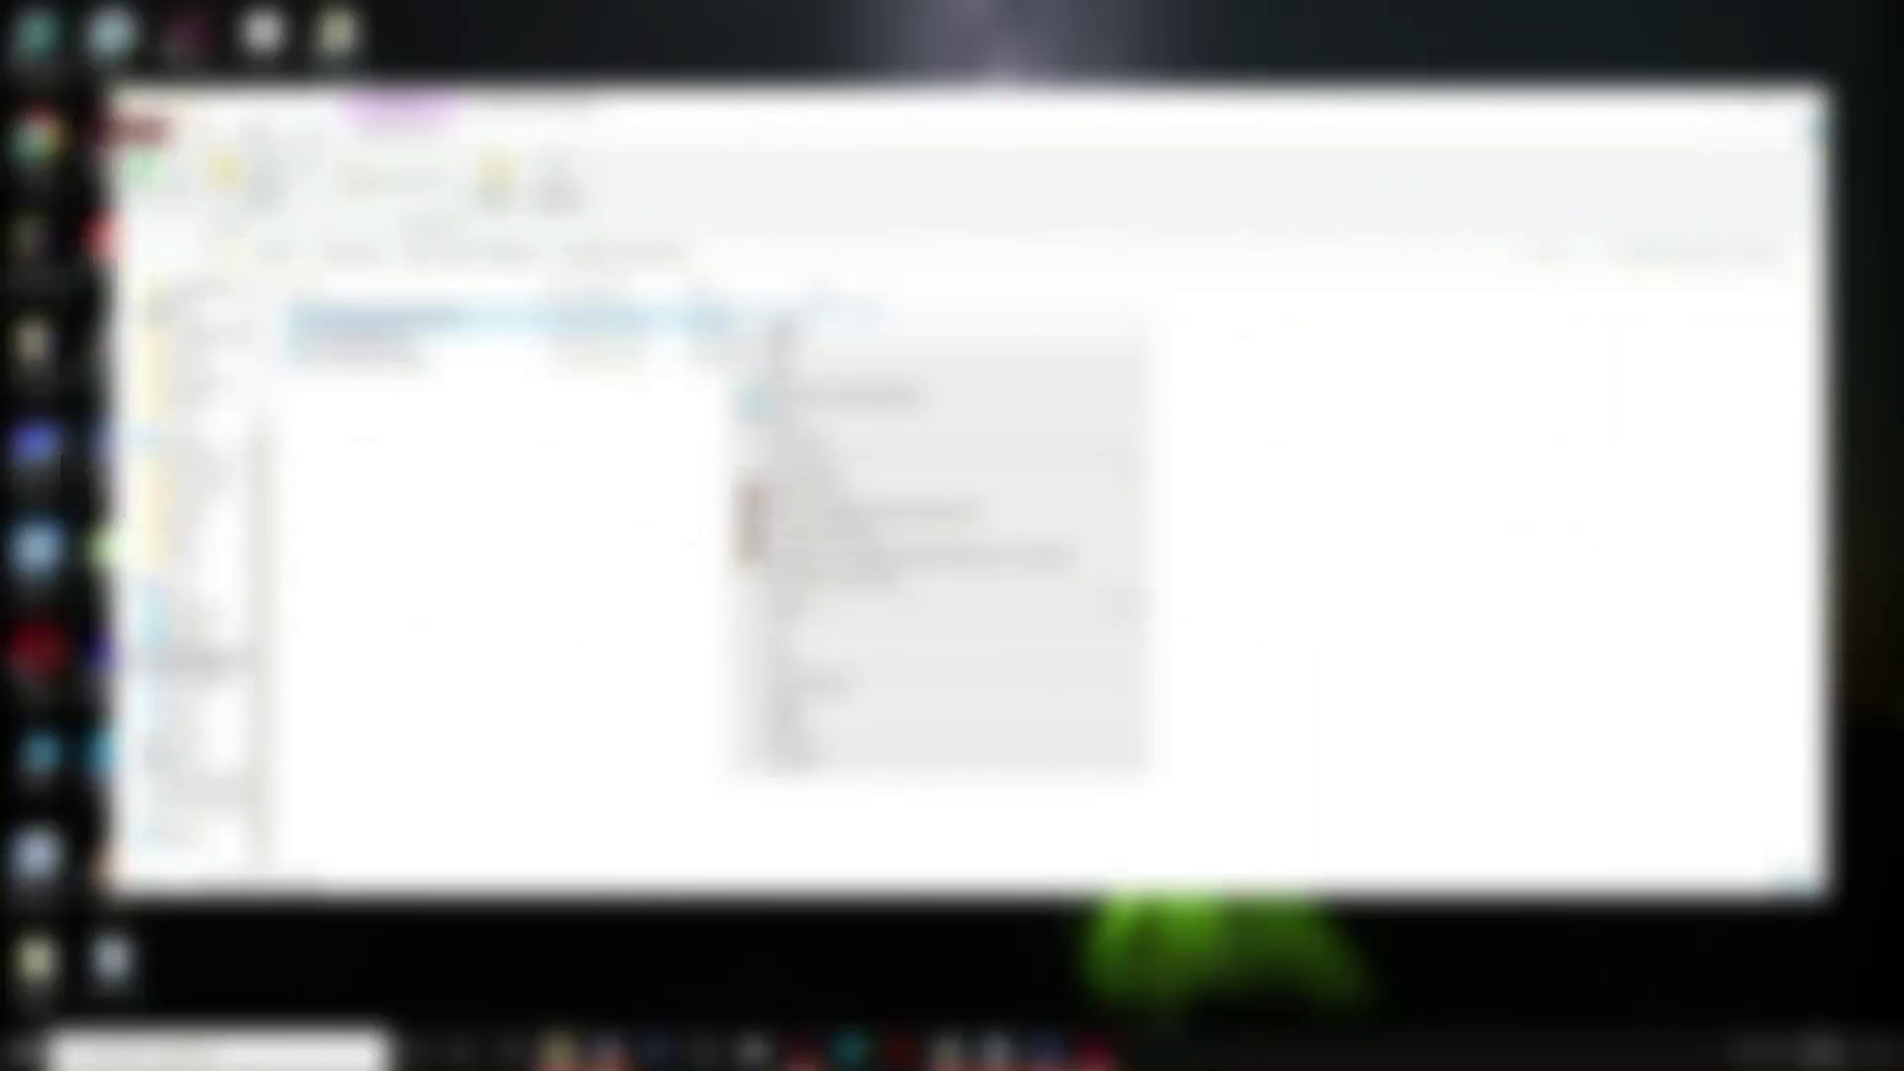
{"action": "left_click", "coordinate": [797, 338]}
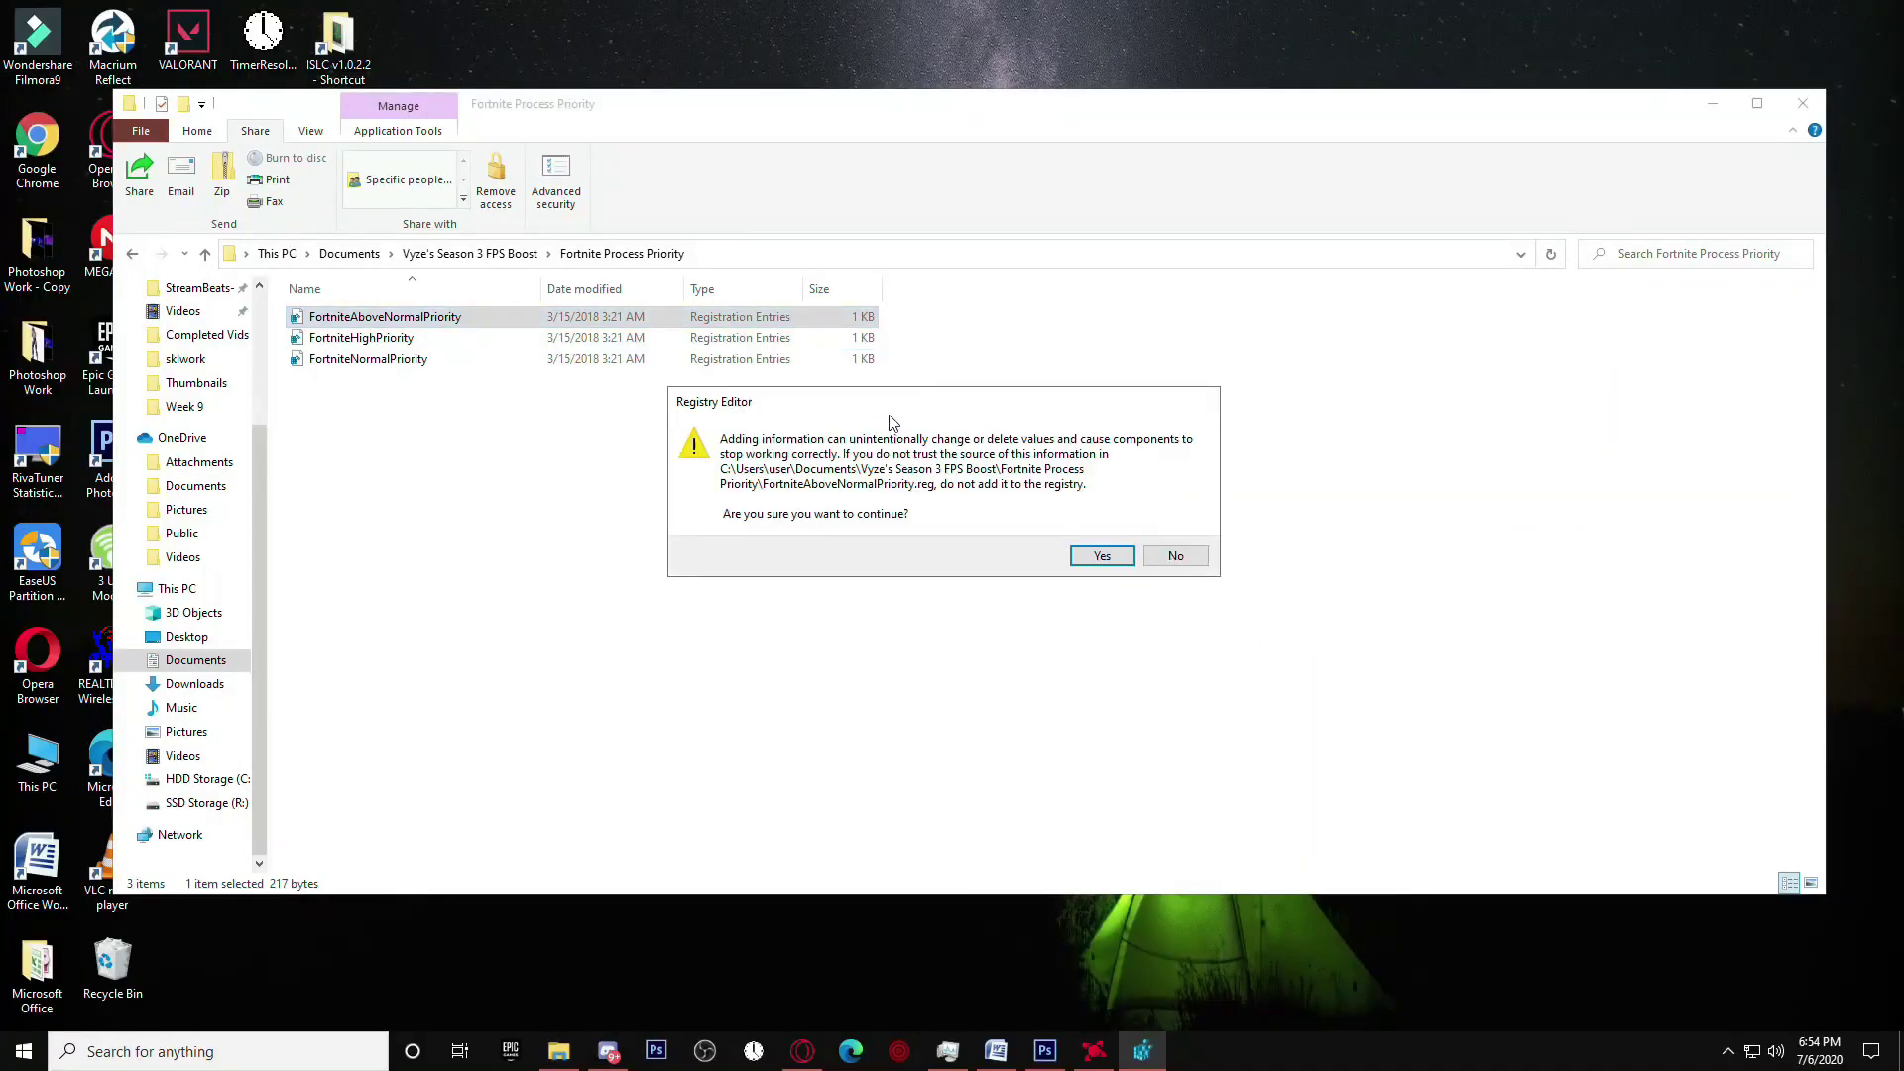
{"action": "left_click", "coordinate": [1099, 554]}
- Copy the Engine, GameUserSettings and Scalability files from the Mid End folder inside Fortnite Settings Config
{"action": "left_click", "coordinate": [468, 254]}
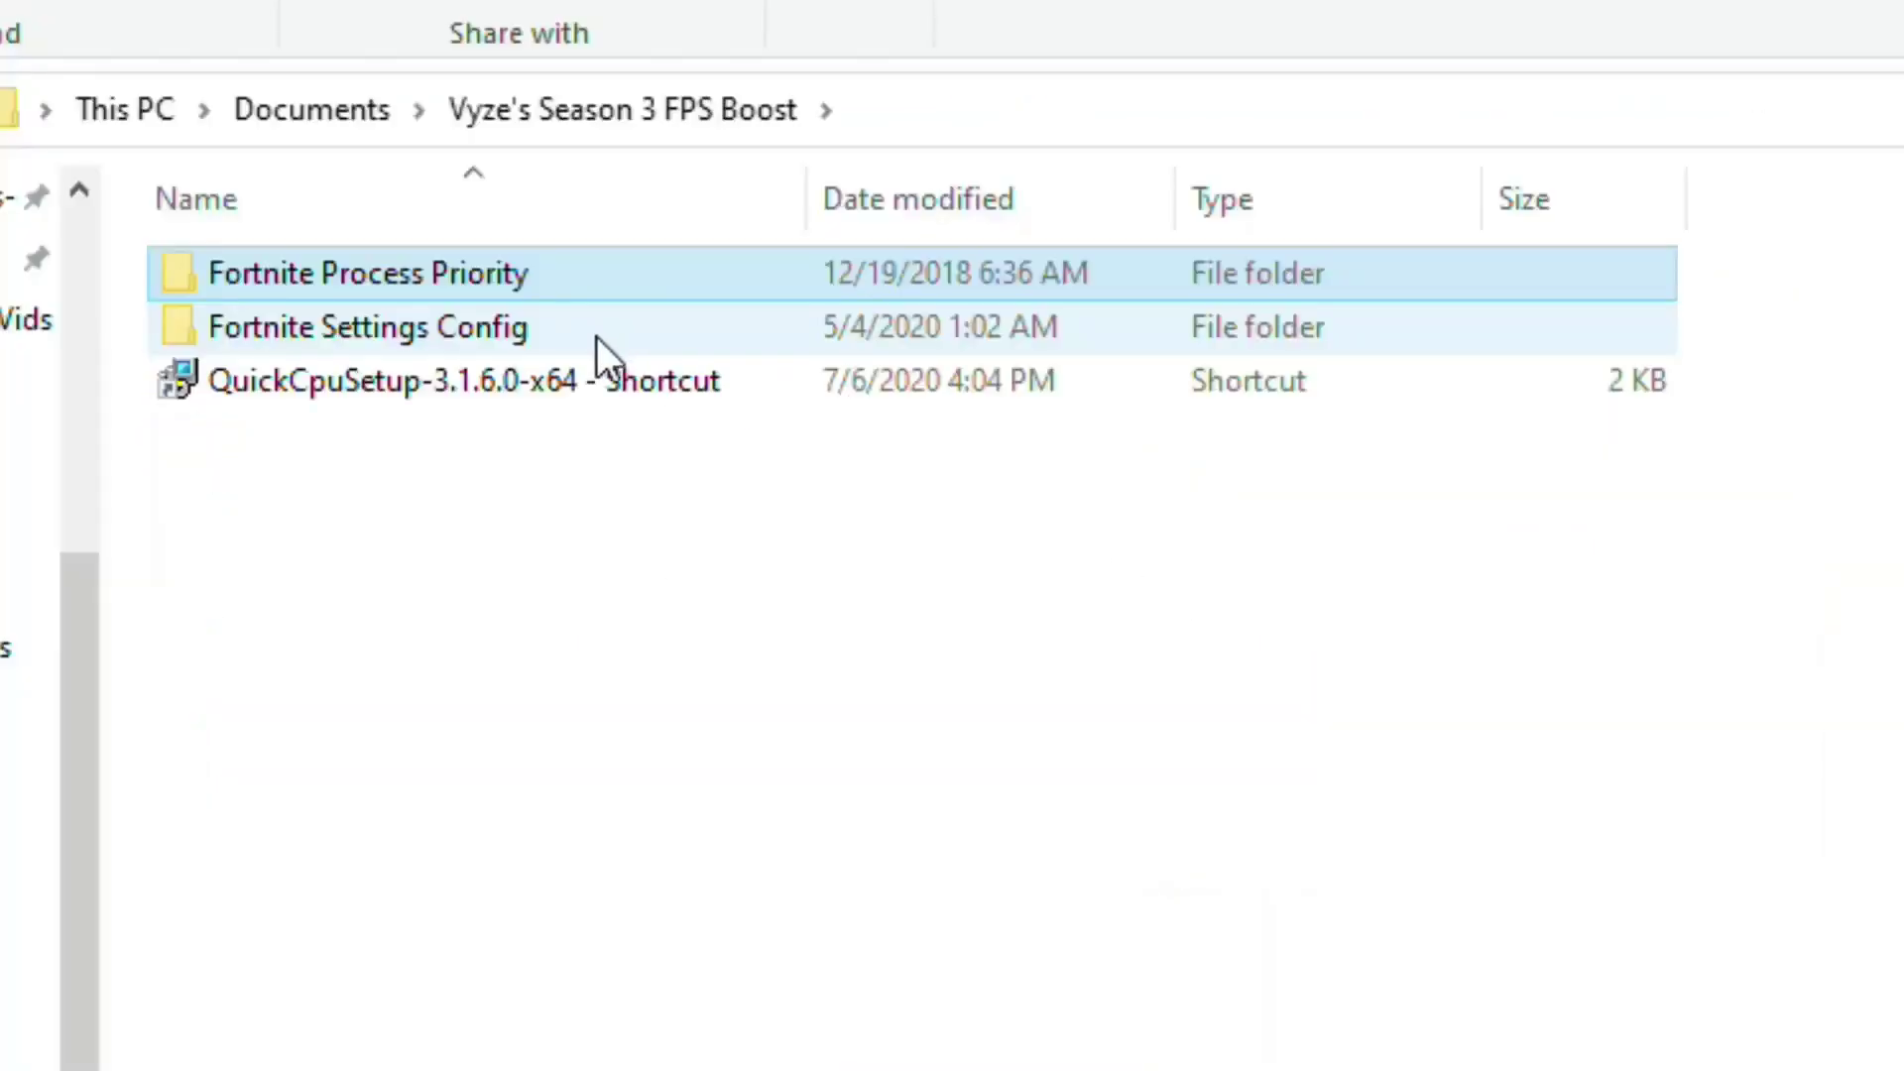
{"action": "double_click", "coordinate": [597, 336]}
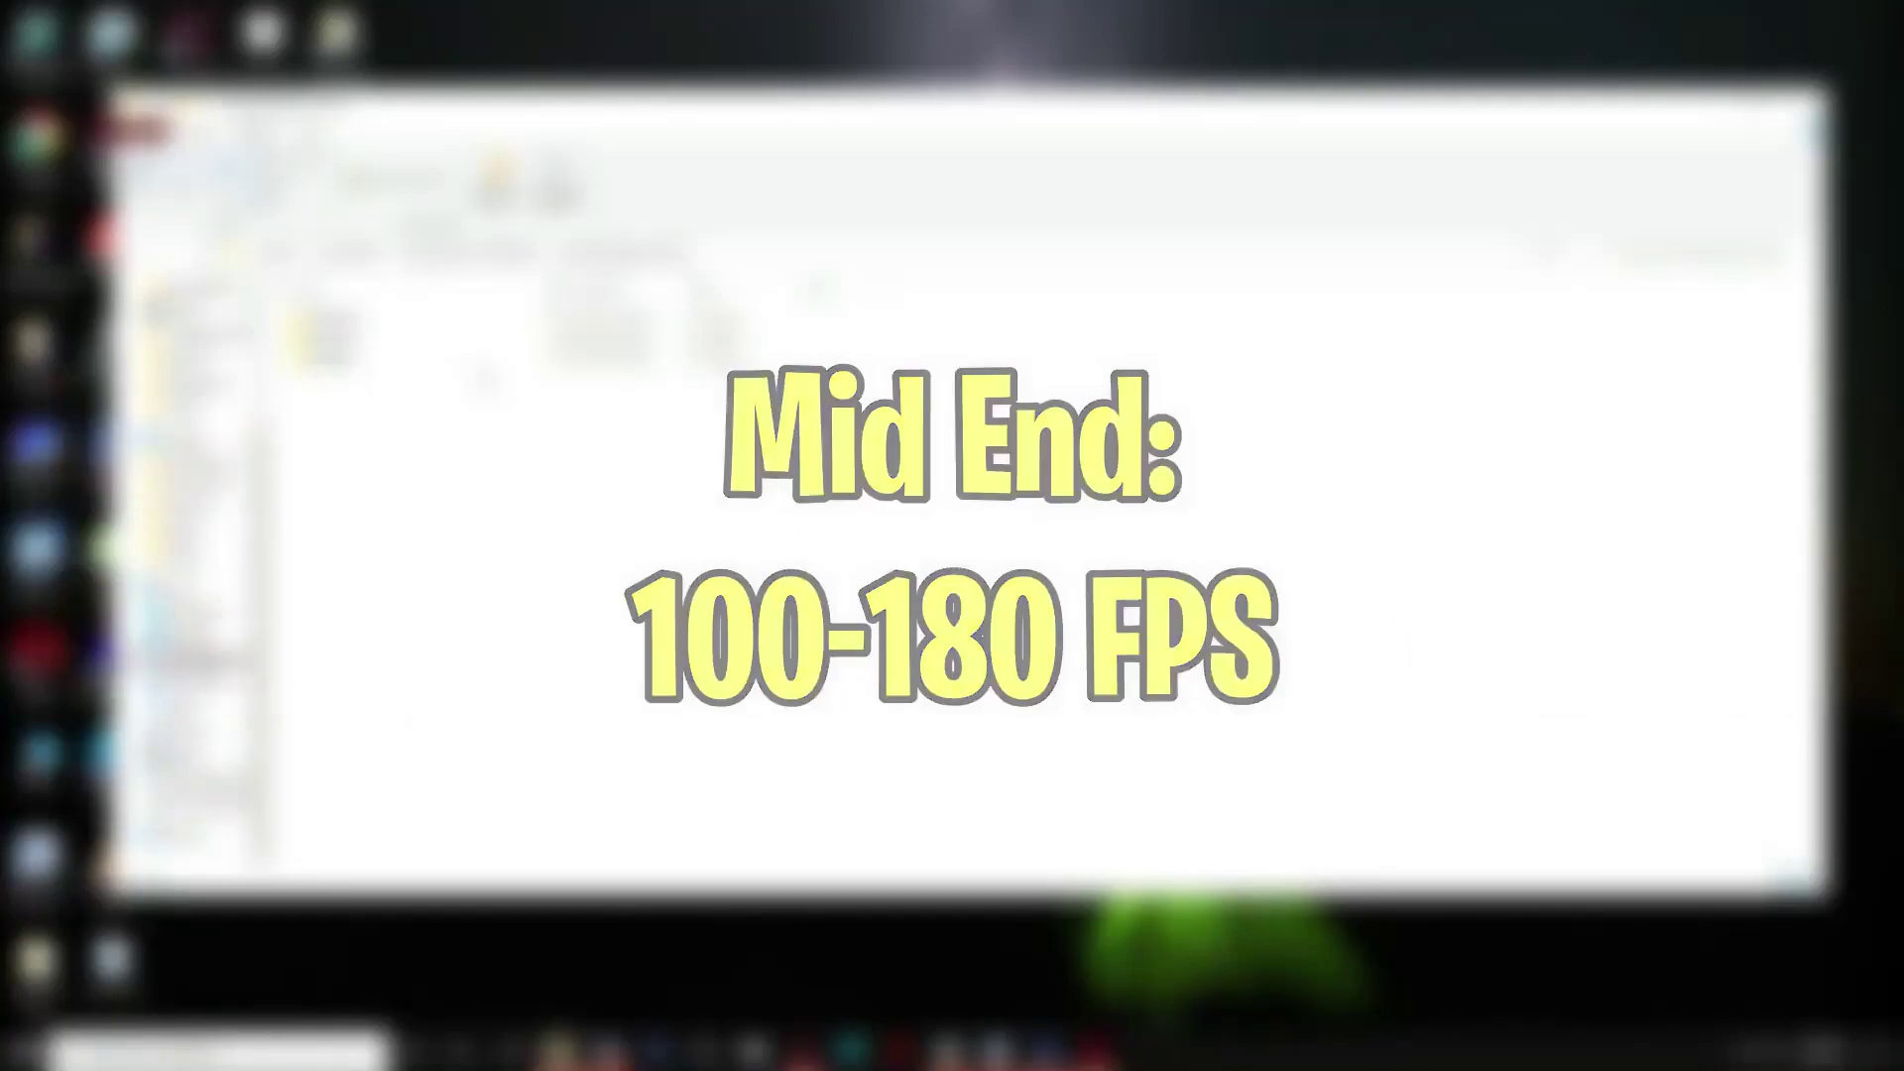
{"action": "double_click", "coordinate": [485, 363]}
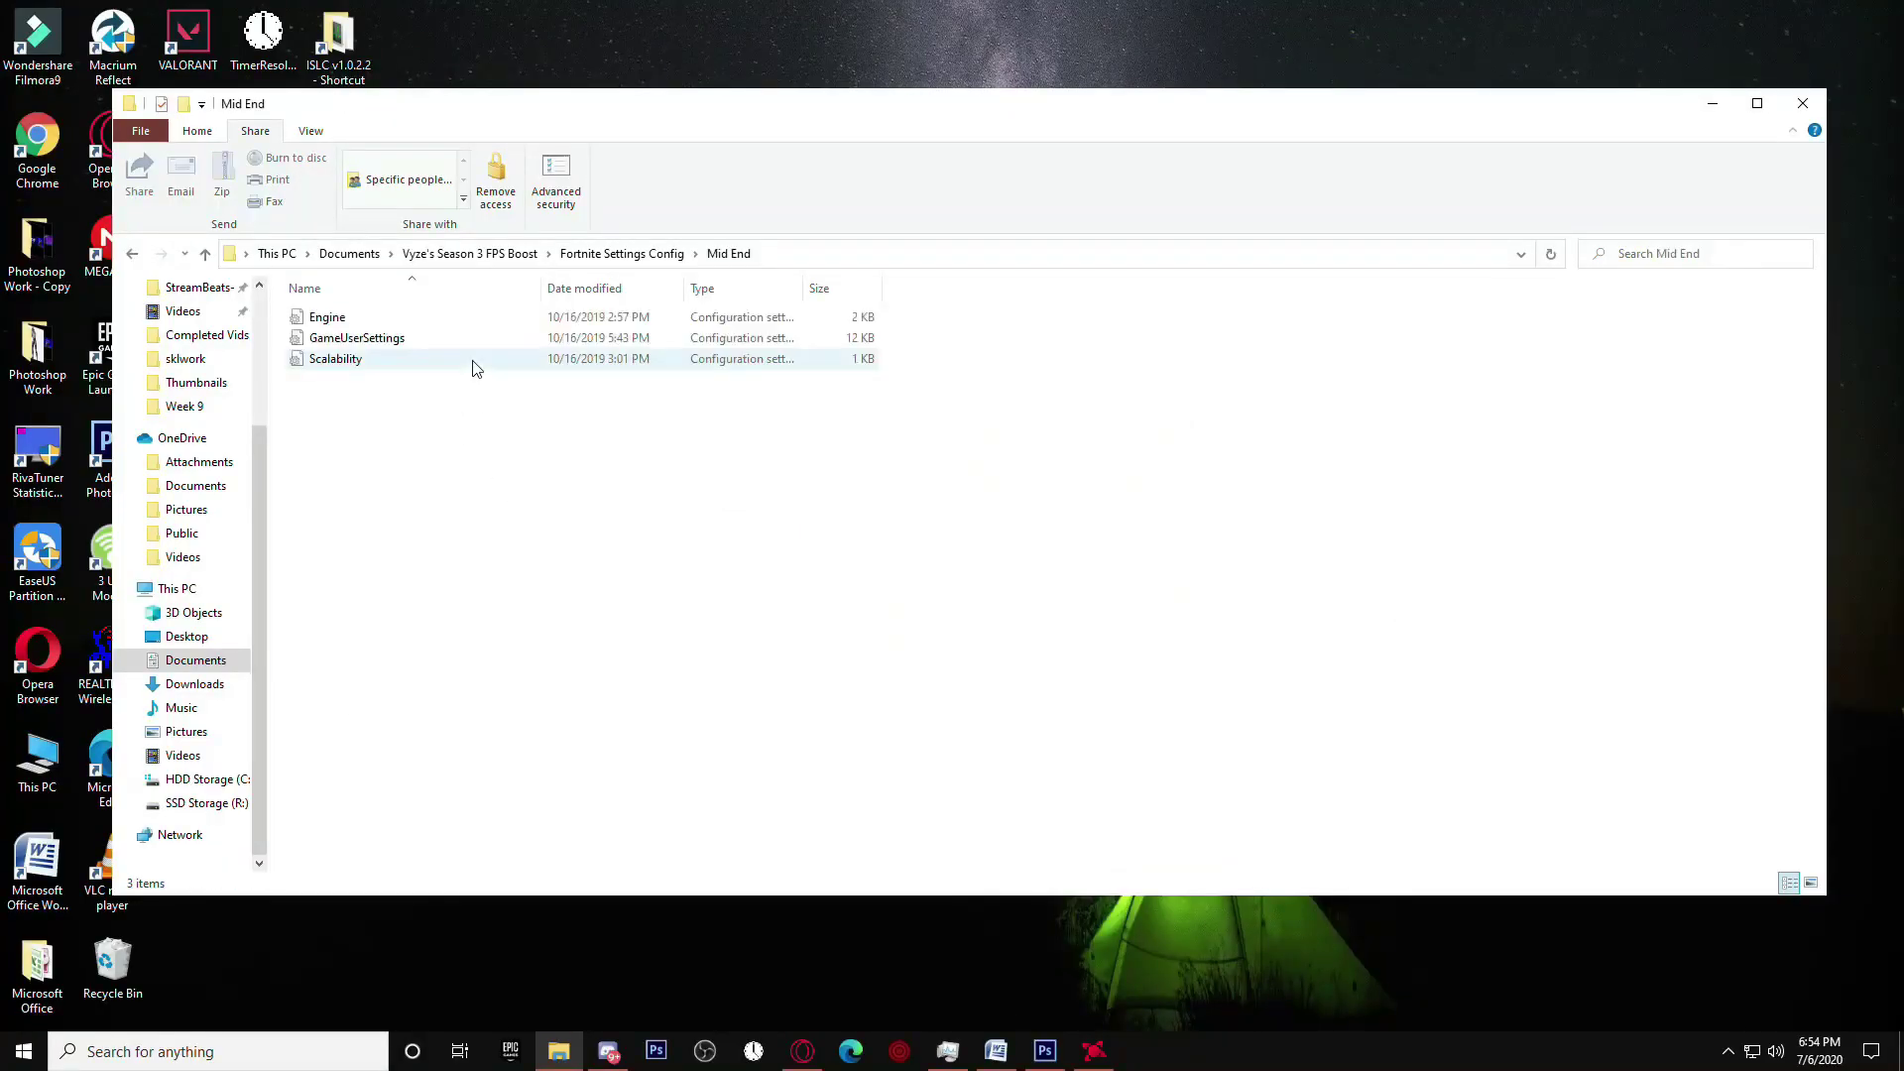
{"action": "left_click", "coordinate": [478, 363]}
{"action": "left_click_drag", "start_coordinate": [476, 374], "coordinate": [586, 312]}
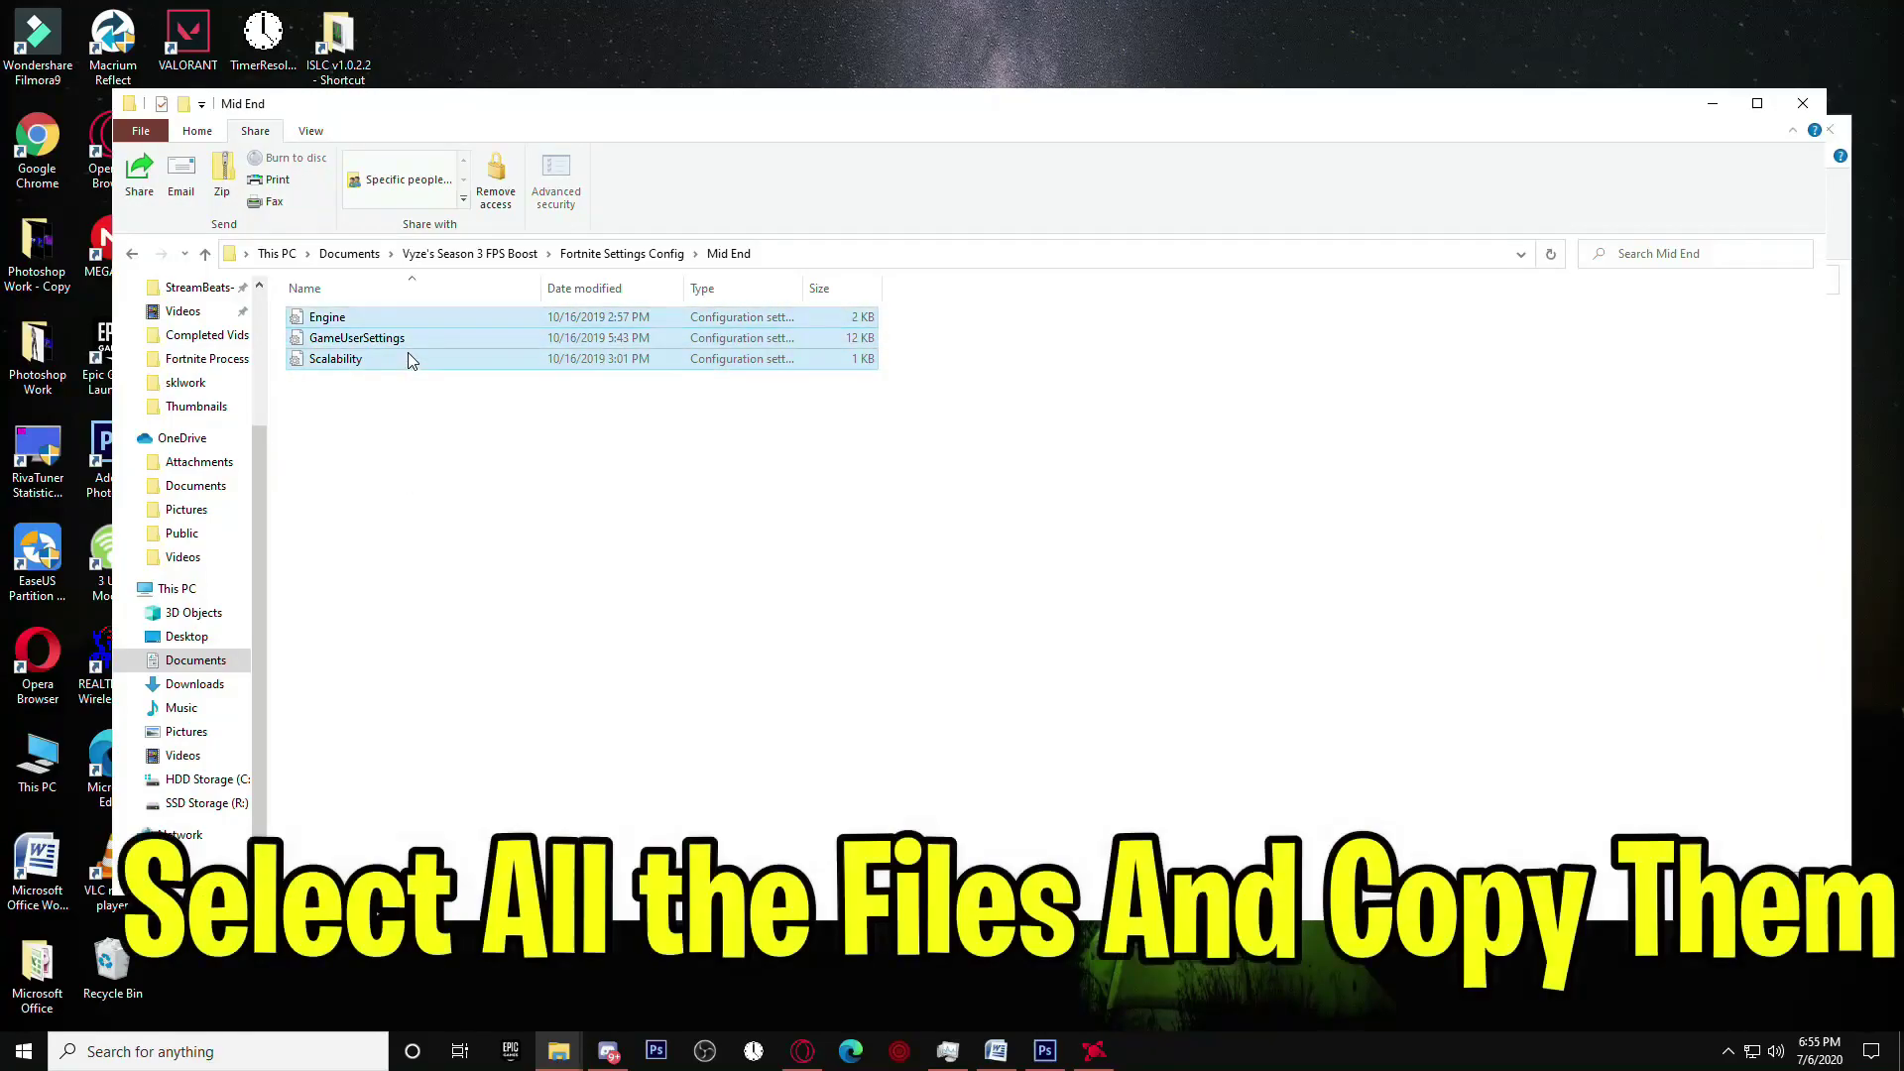
{"action": "right_click", "coordinate": [409, 360]}
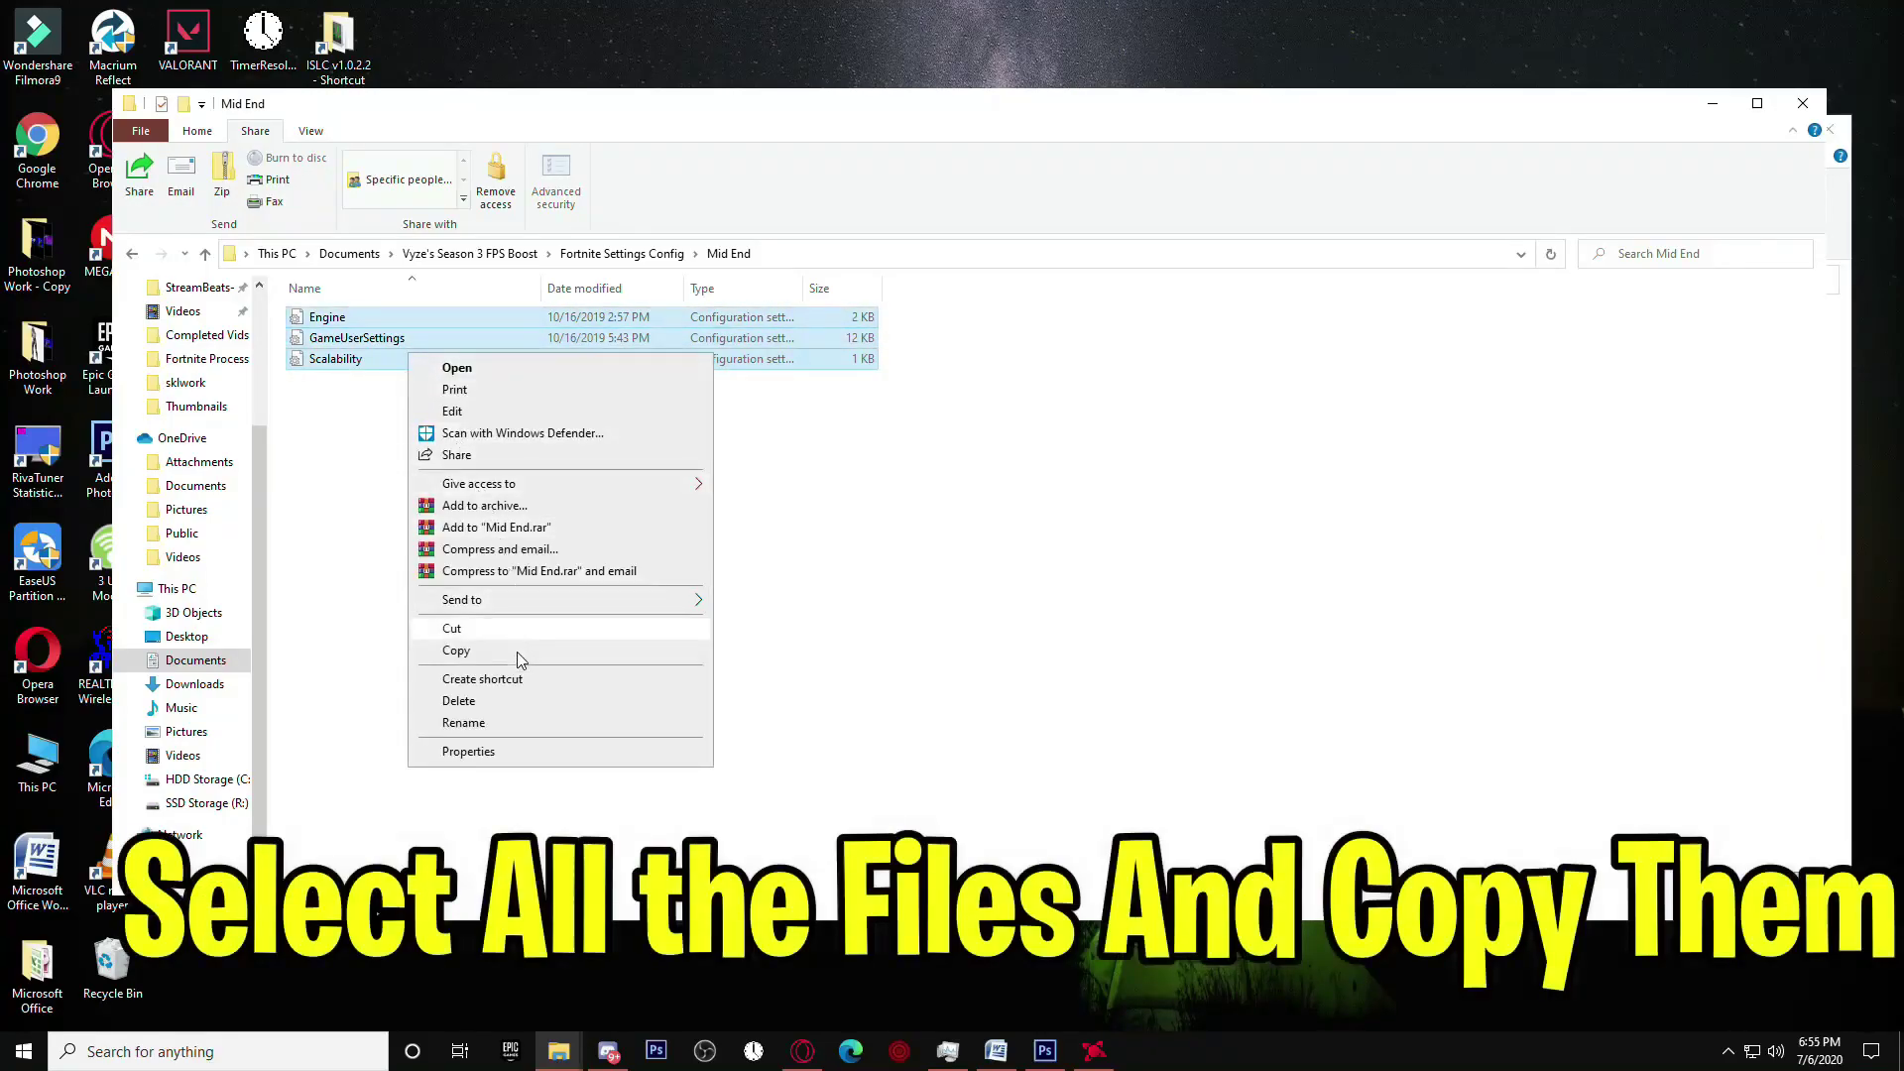
{"action": "left_click", "coordinate": [484, 649]}
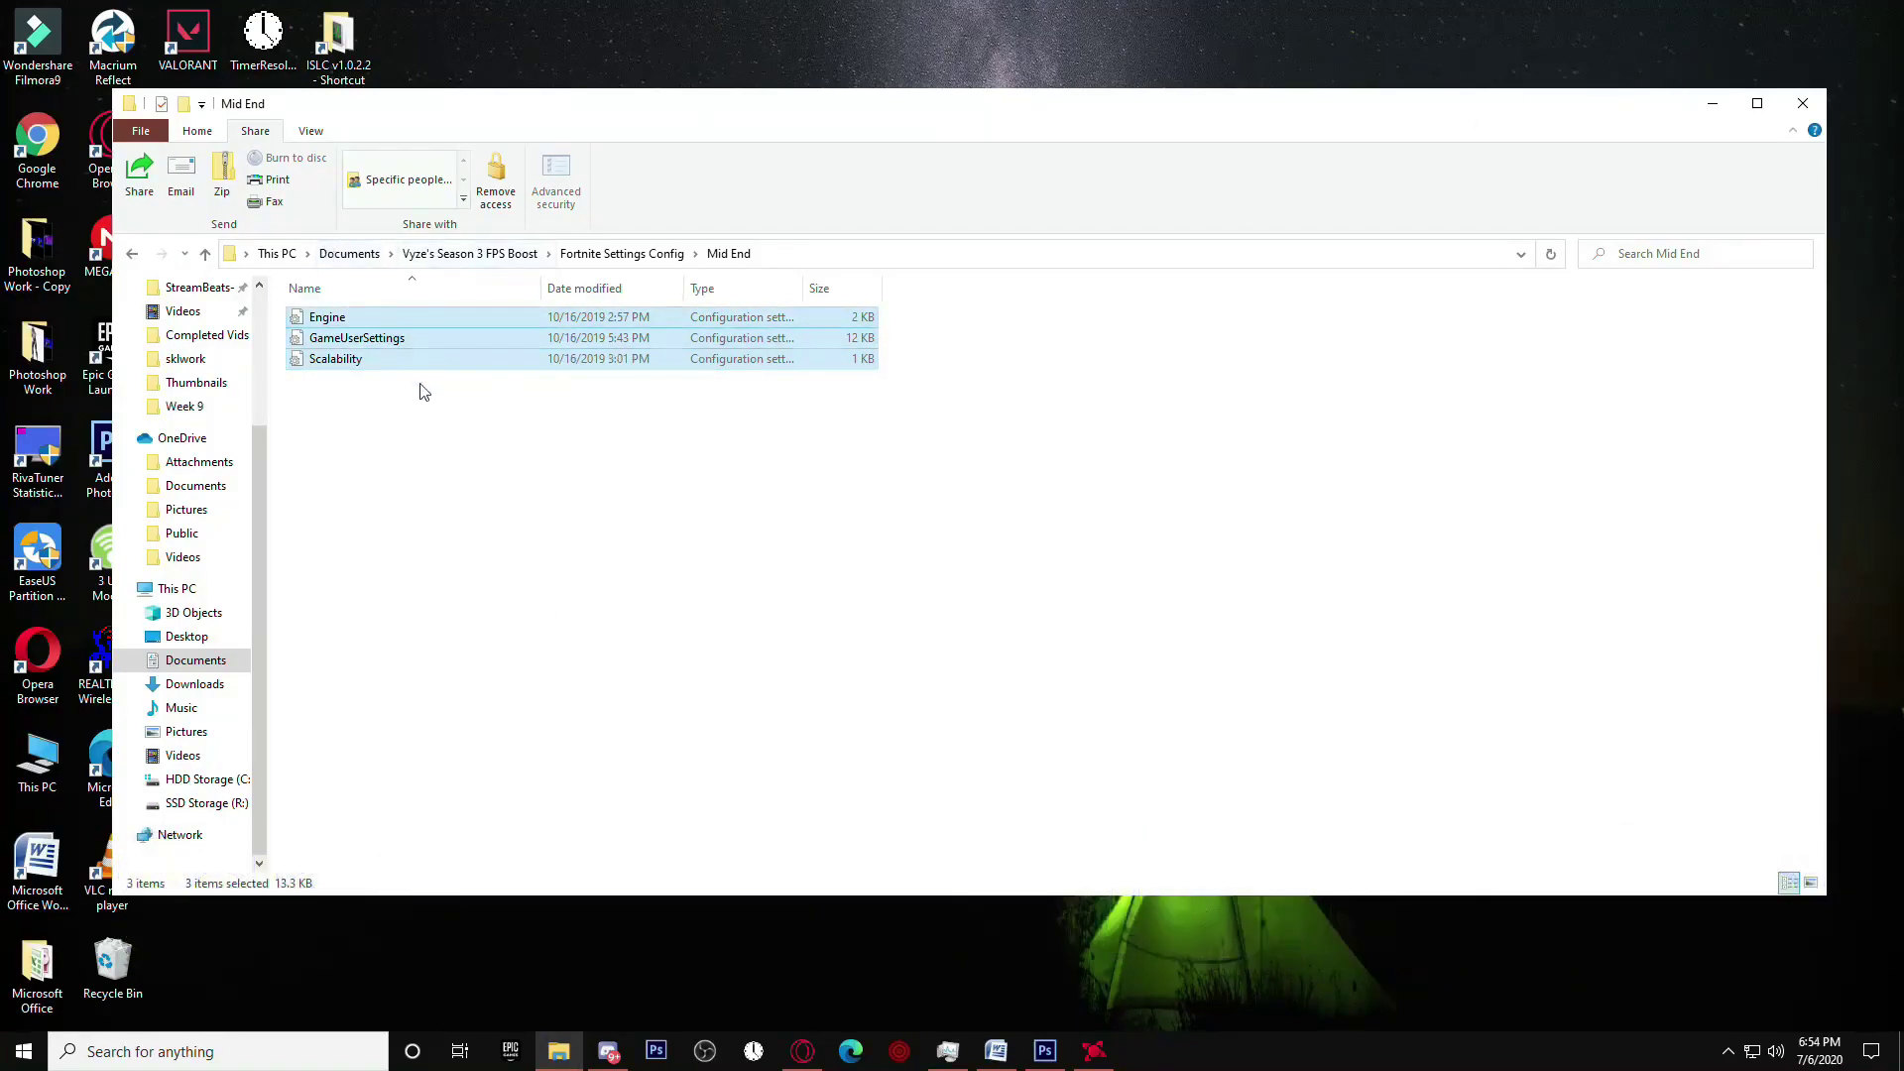
- Run %localappdata% and open the FortniteGame\Saved\Config\WindowsClient folder
{"action": "key", "text": "super+r"}
{"action": "type", "text": "%"}
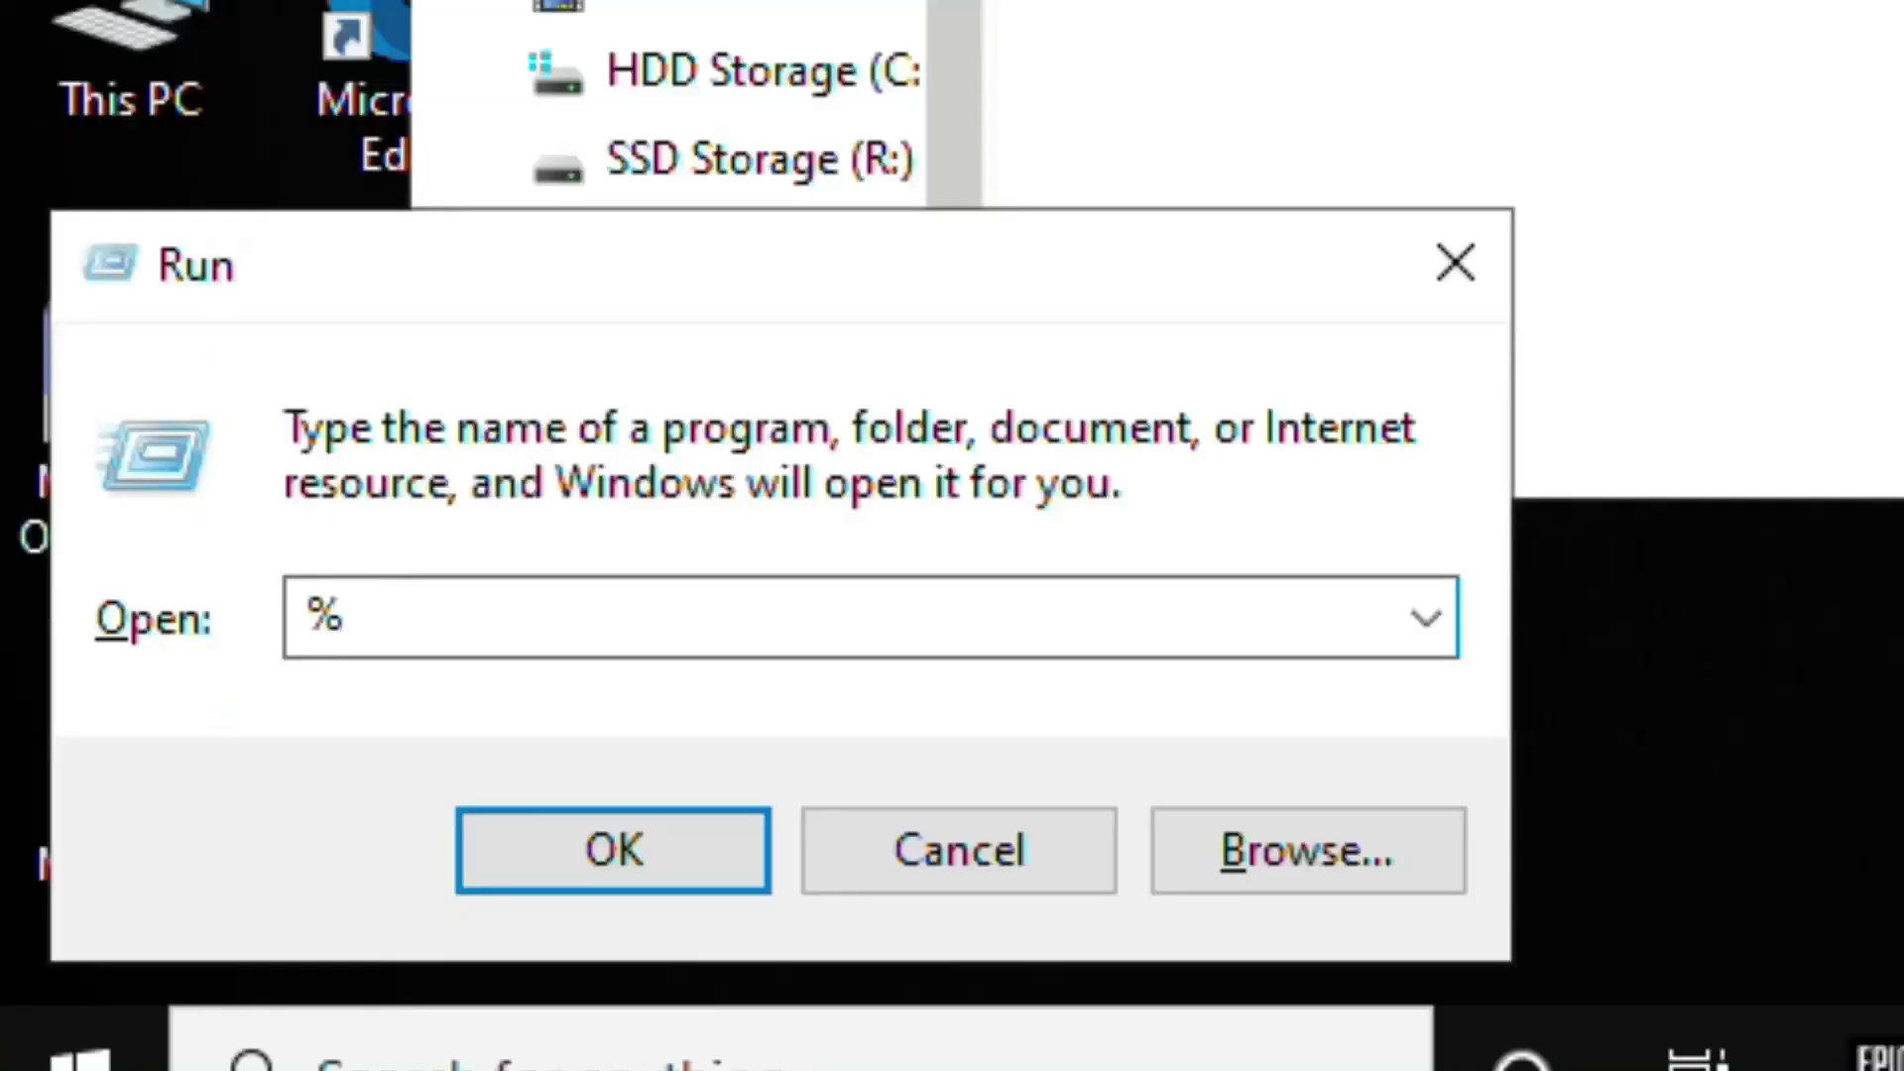
{"action": "type", "text": "localappdata%"}
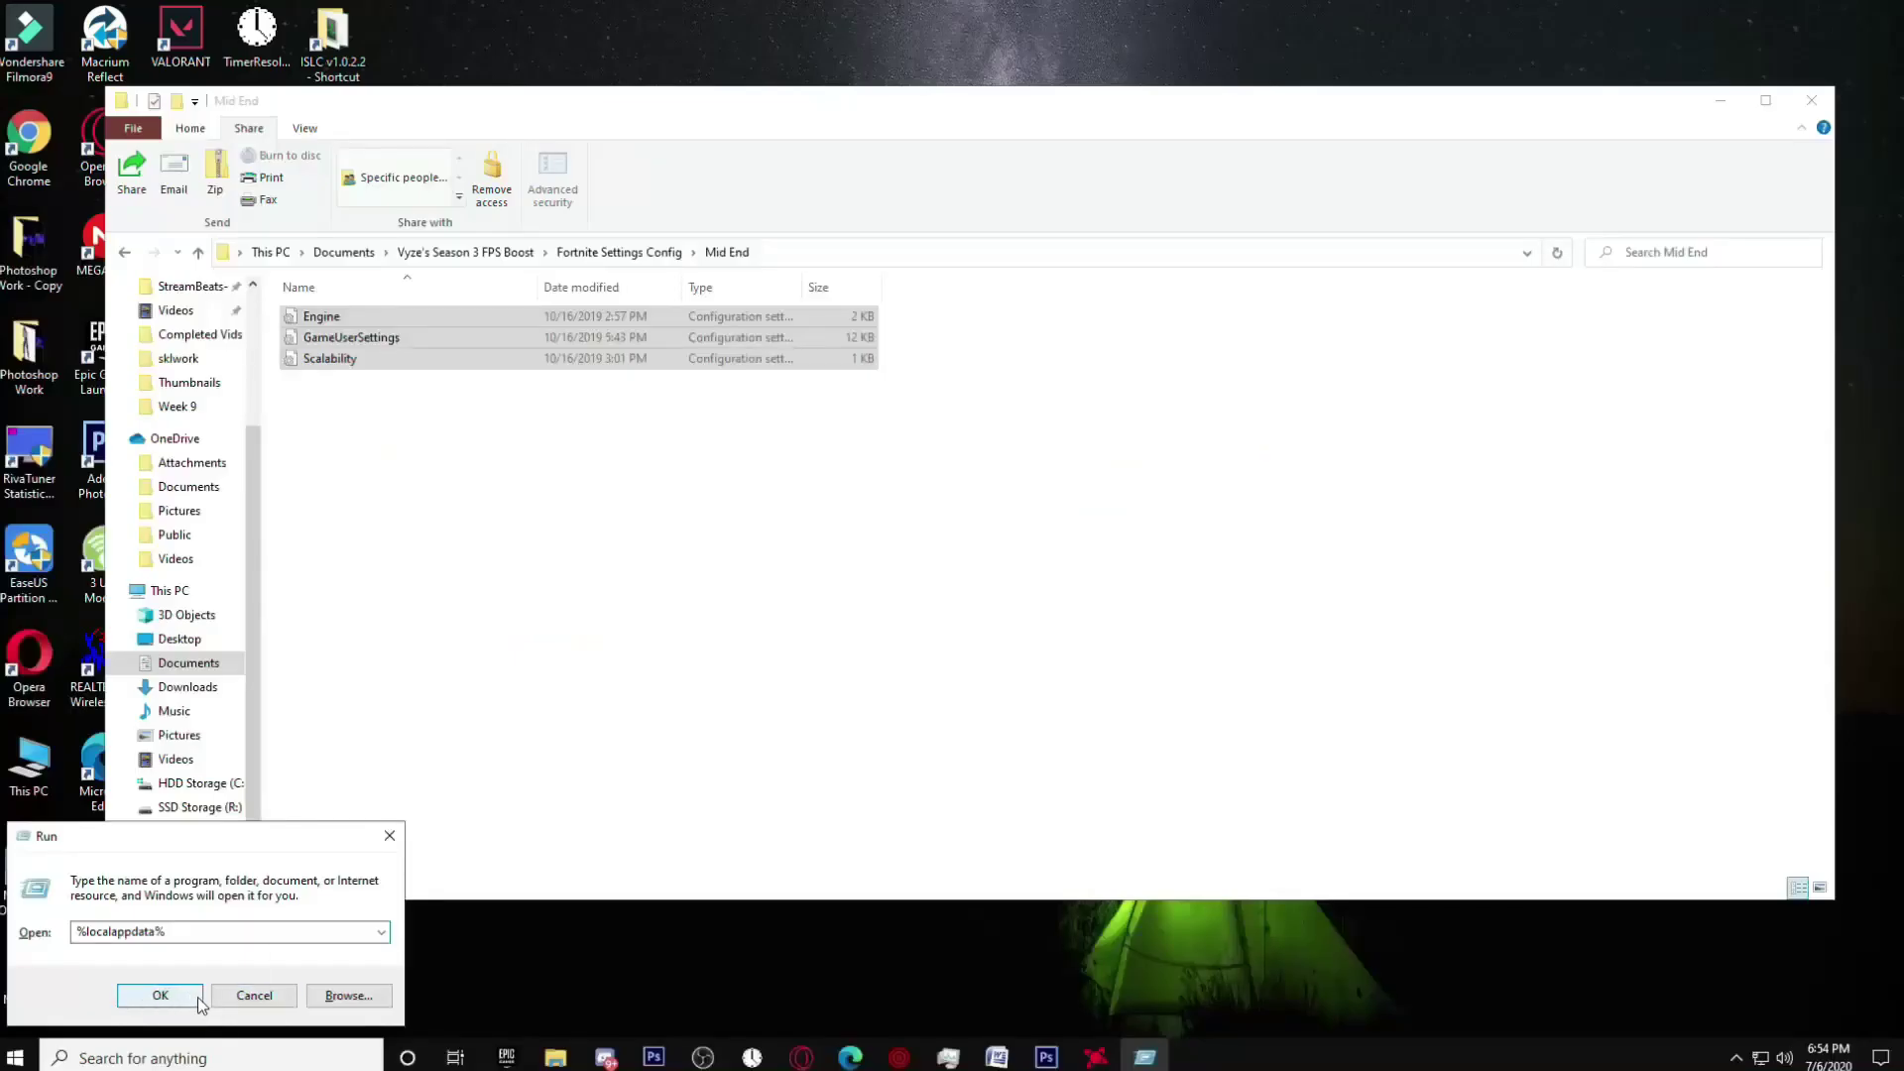
{"action": "left_click", "coordinate": [612, 850]}
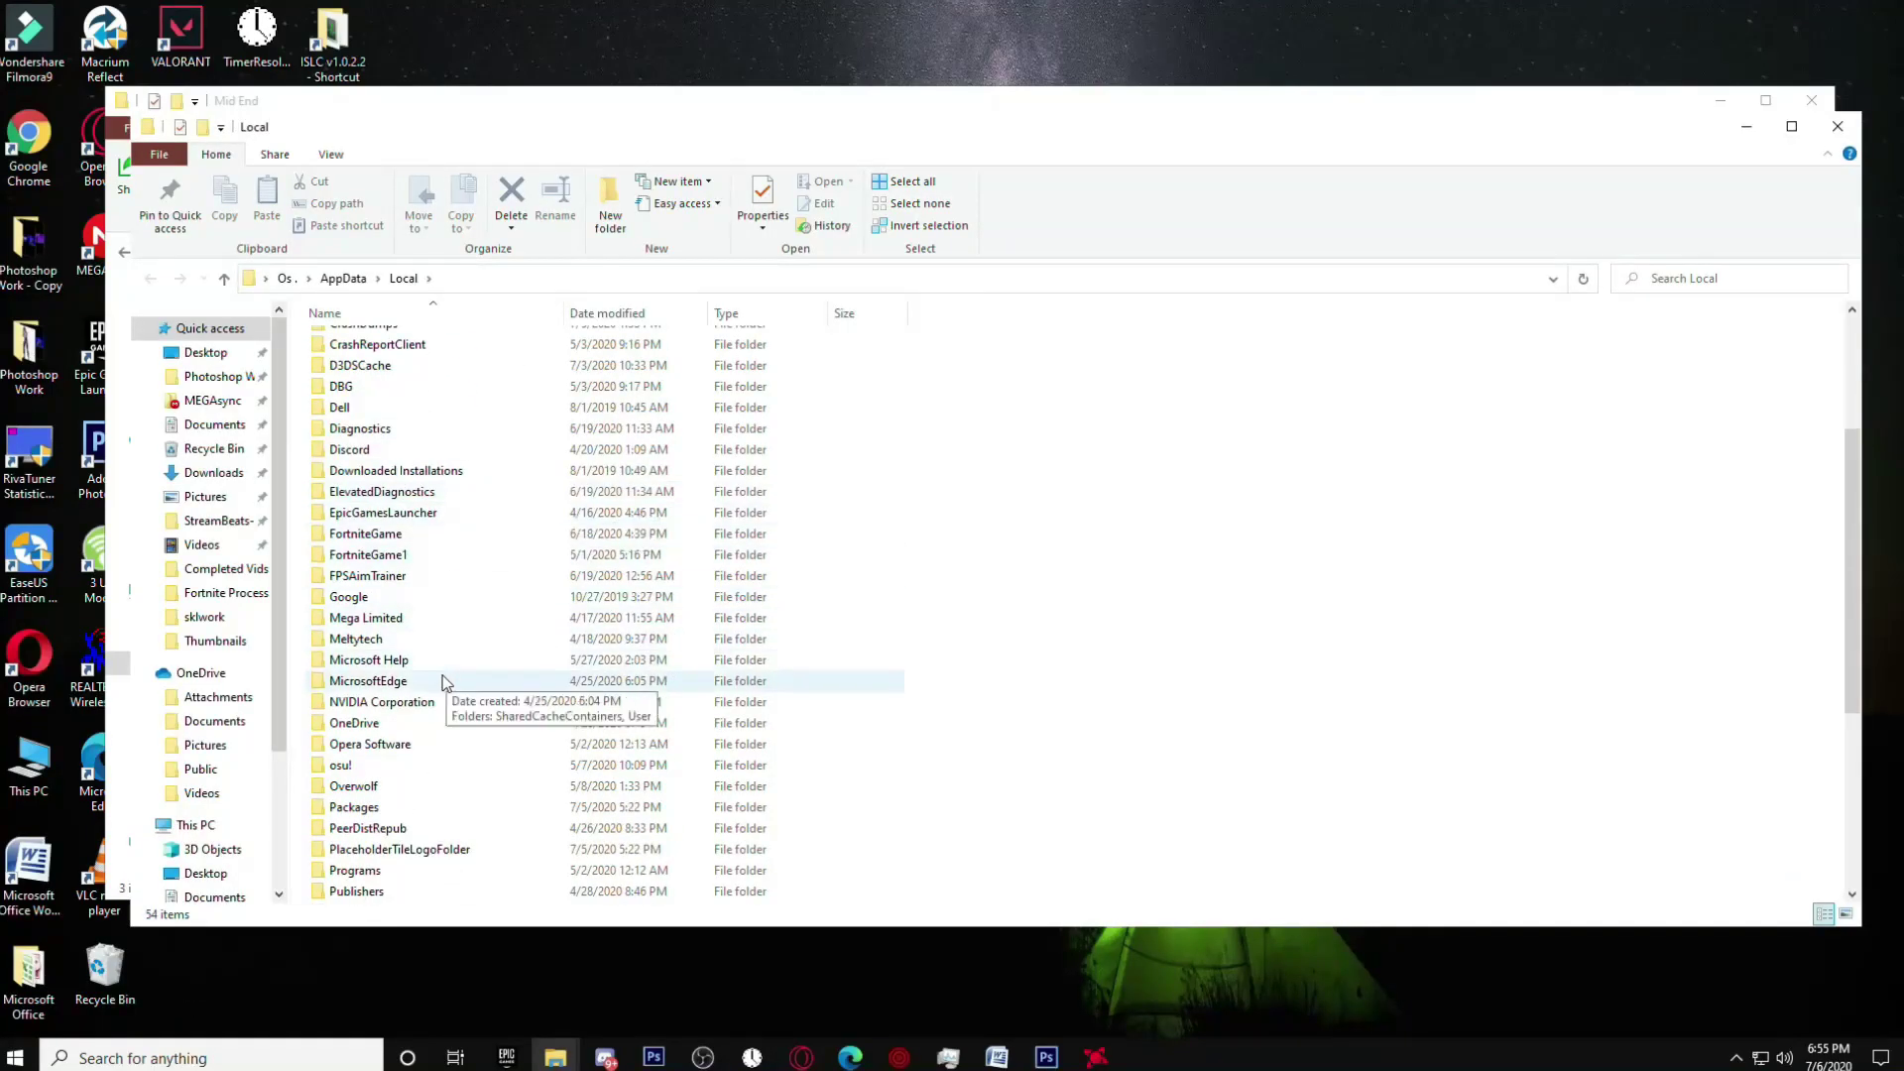
{"action": "double_click", "coordinate": [414, 539]}
{"action": "double_click", "coordinate": [423, 347]}
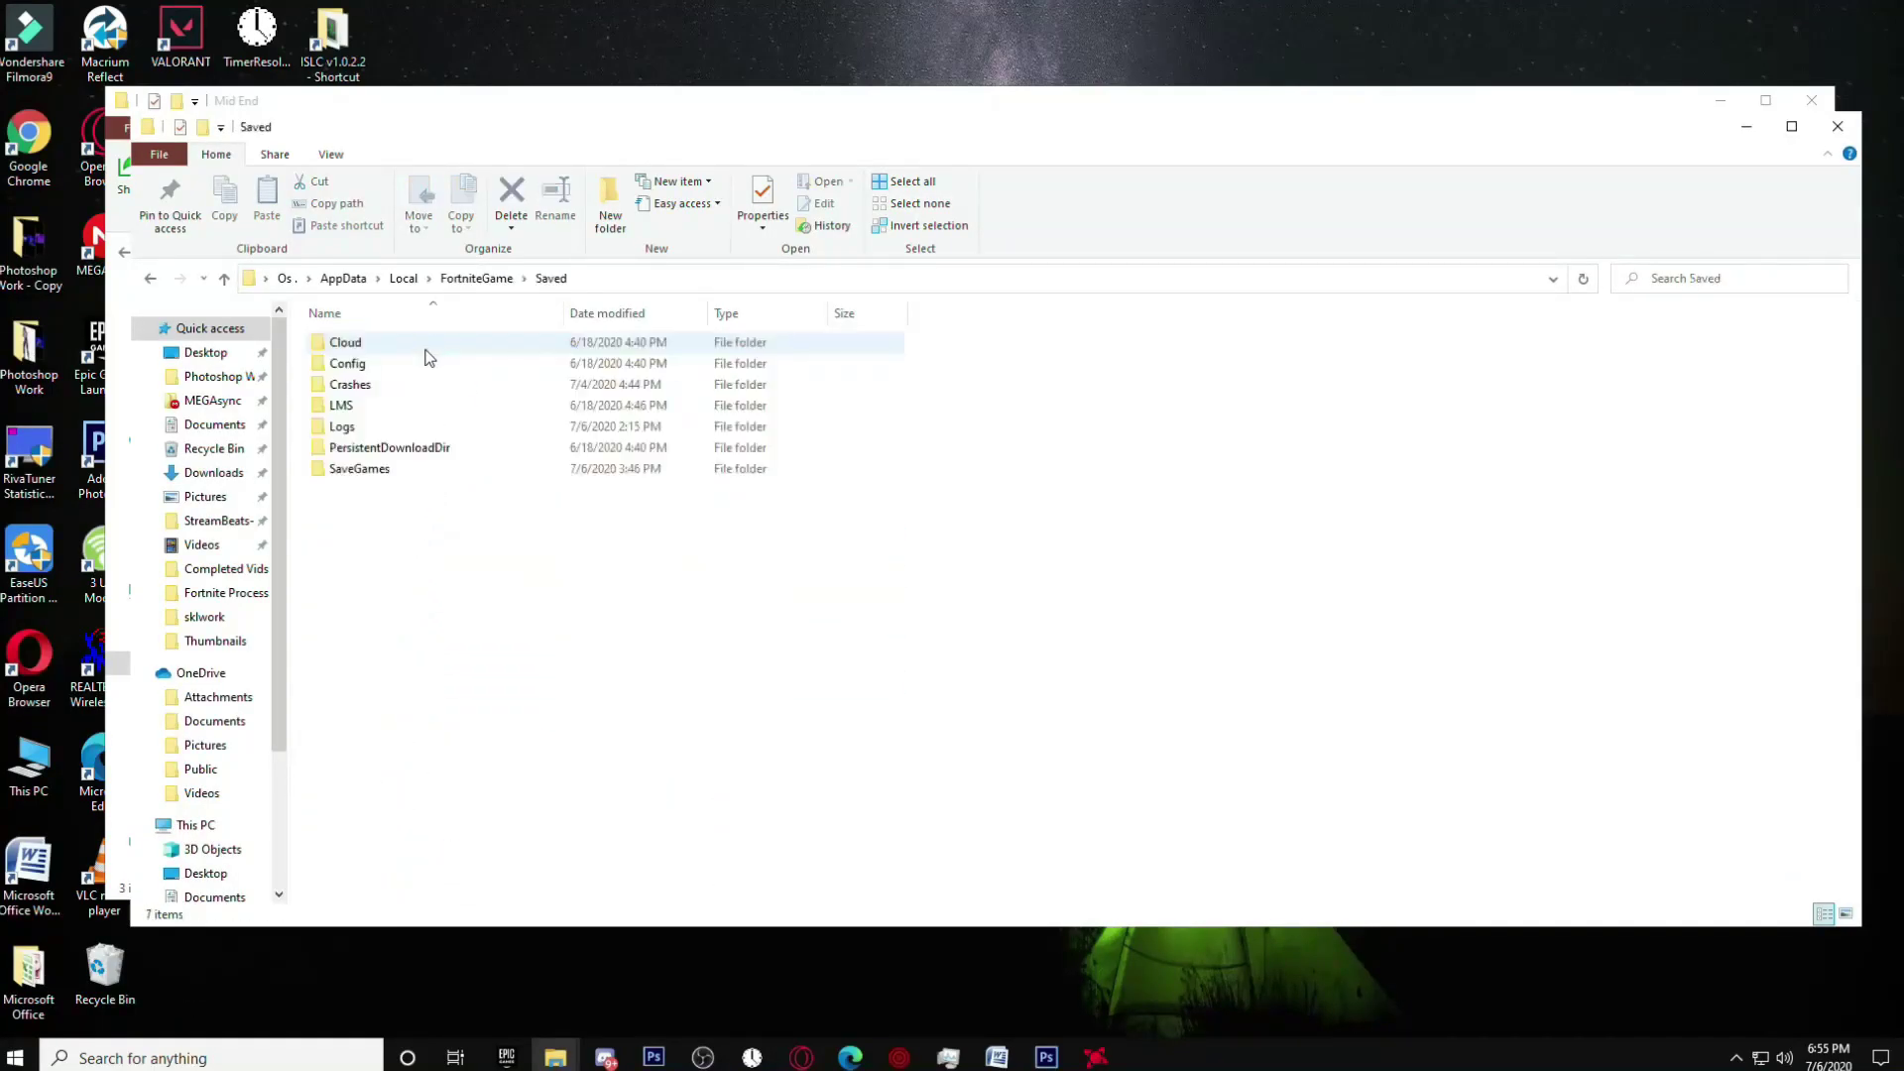
{"action": "double_click", "coordinate": [391, 365]}
{"action": "double_click", "coordinate": [411, 365]}
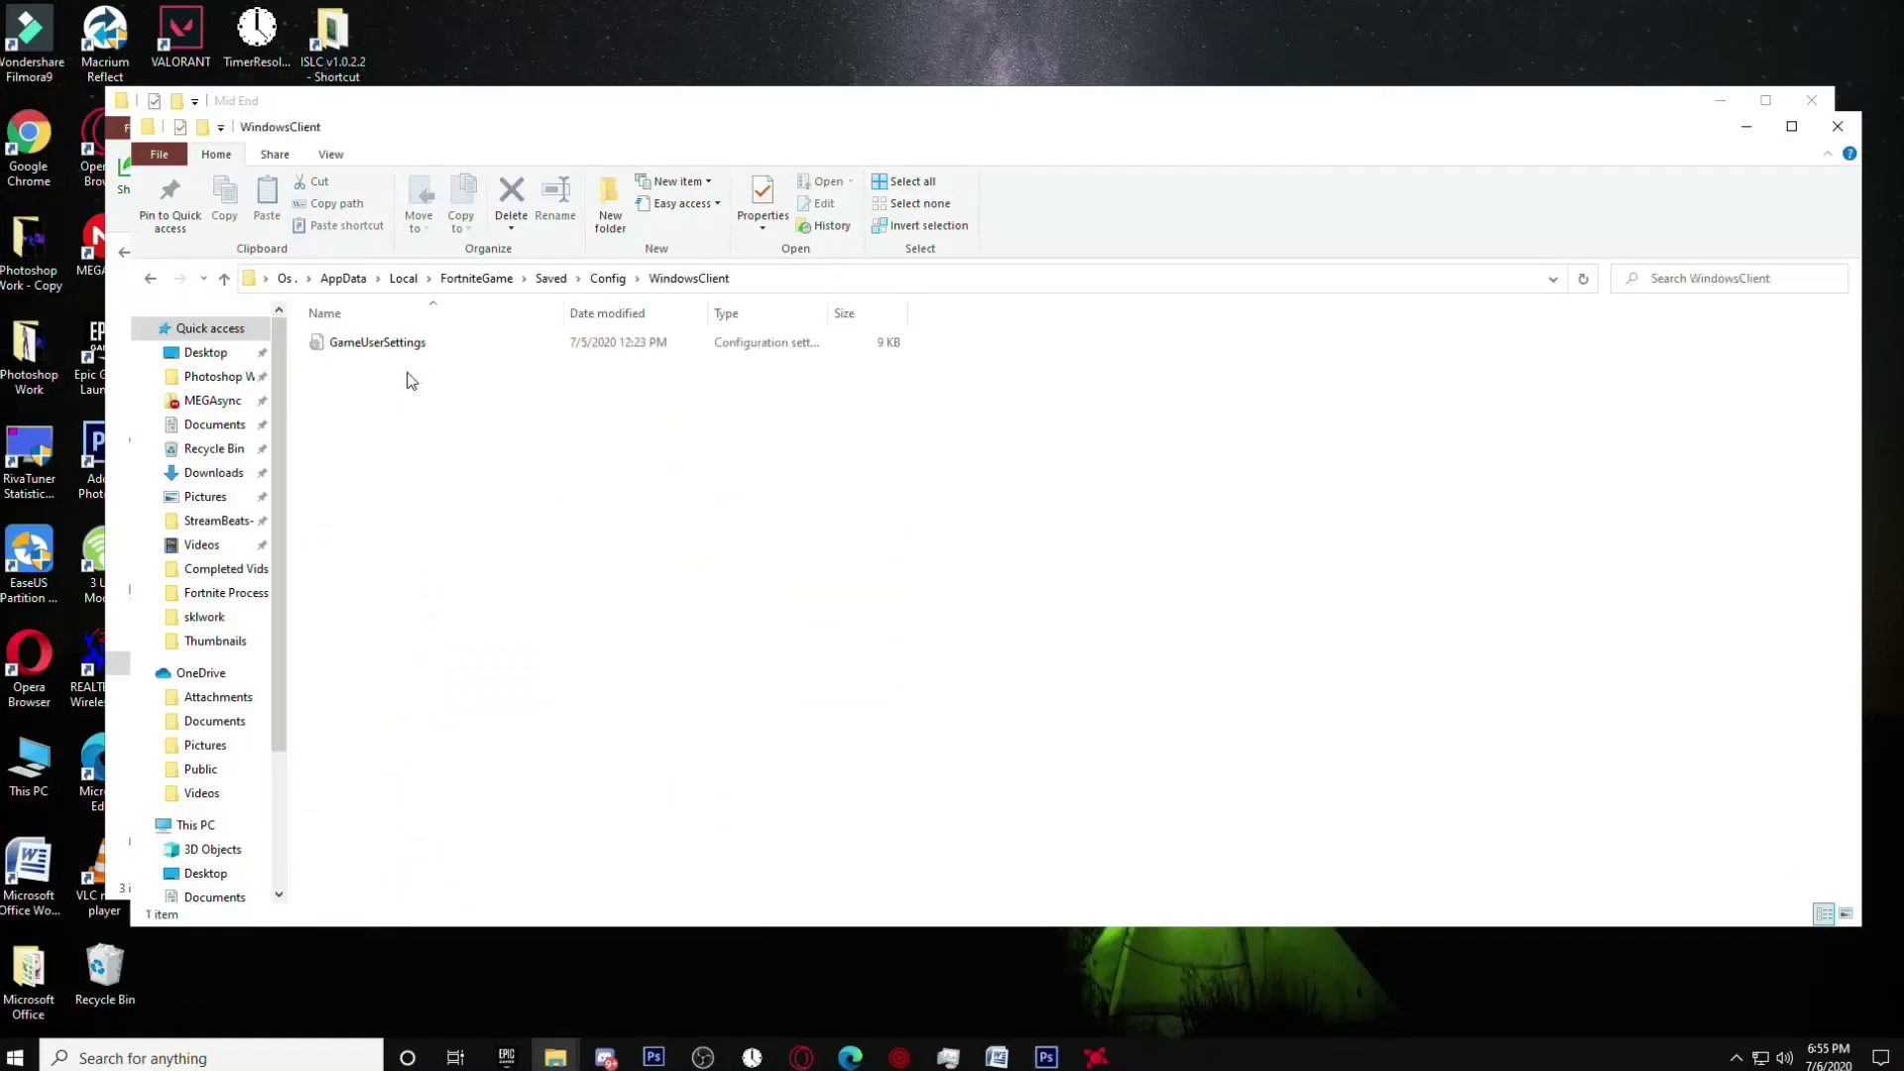
- Delete the existing GameUserSettings file from WindowsClient and paste the copied configuration files in its place
{"action": "left_click", "coordinate": [392, 349]}
{"action": "key", "text": "Delete"}
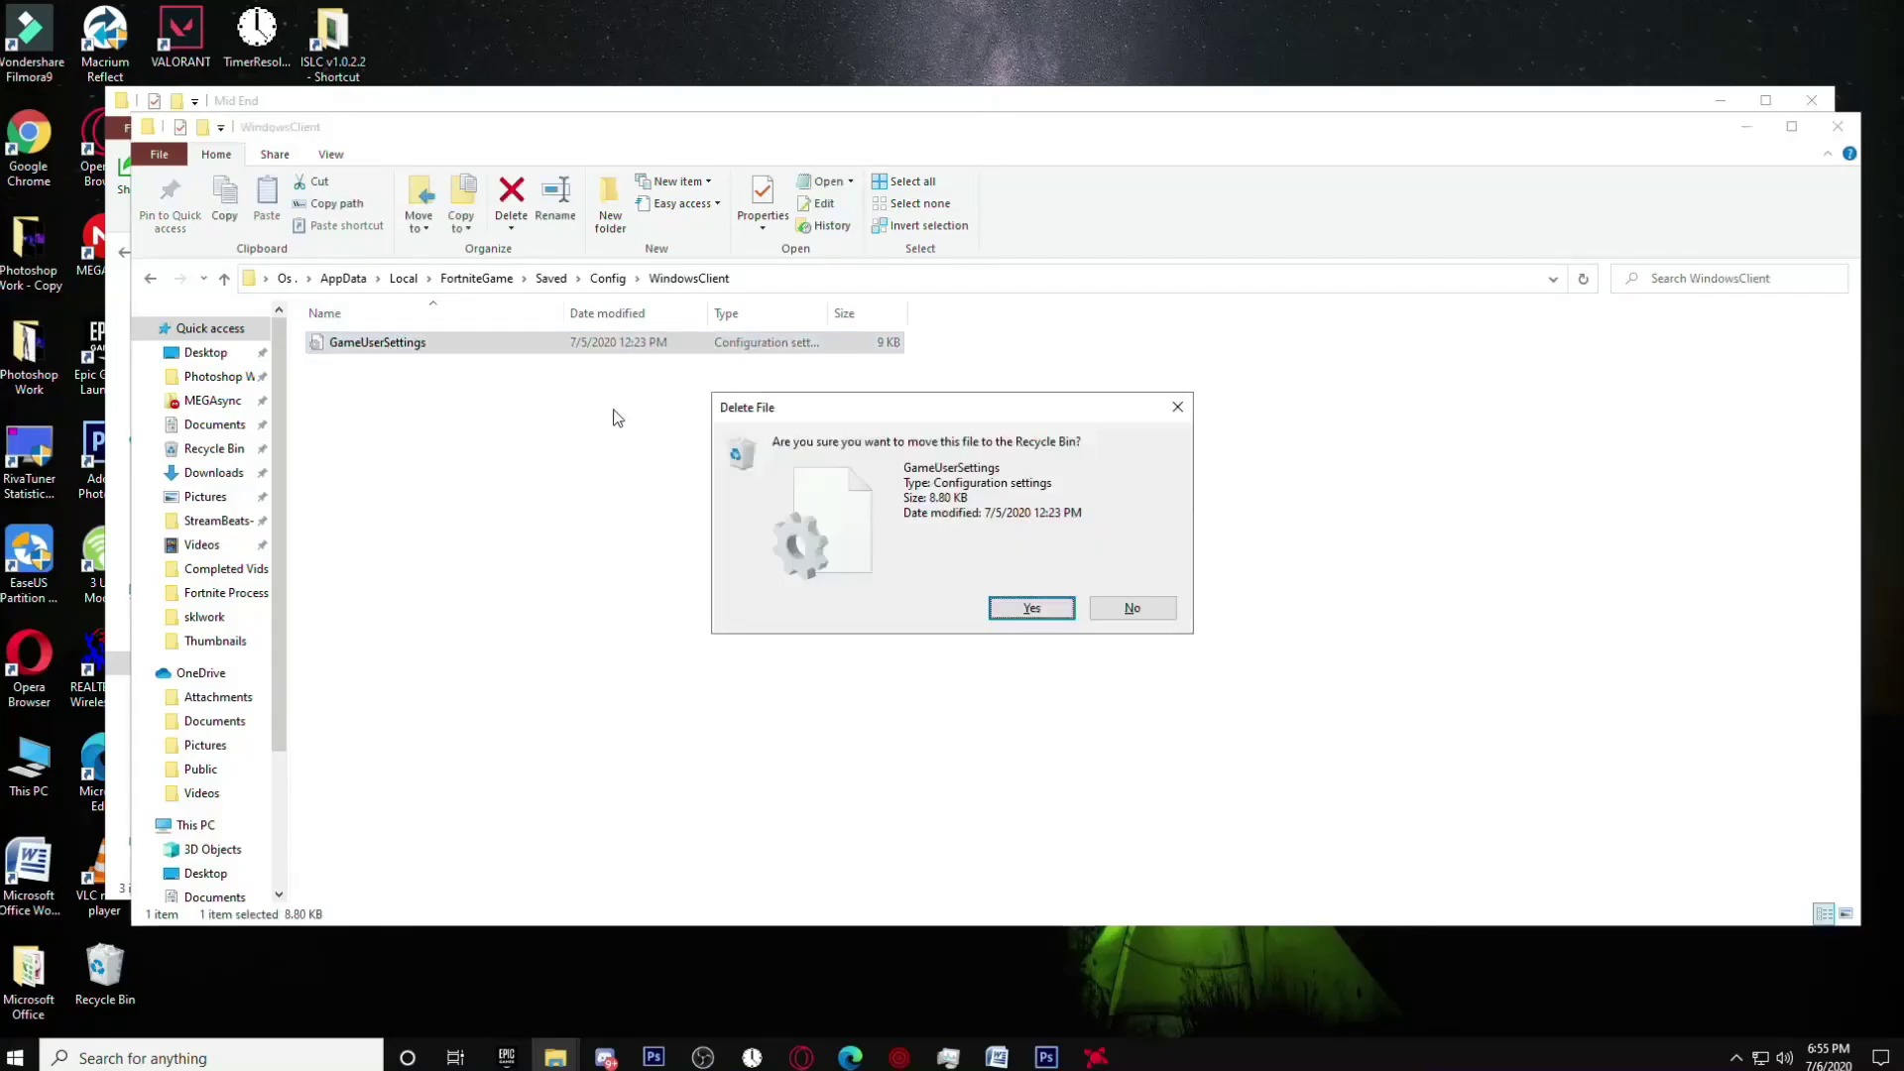
{"action": "left_click", "coordinate": [1034, 617]}
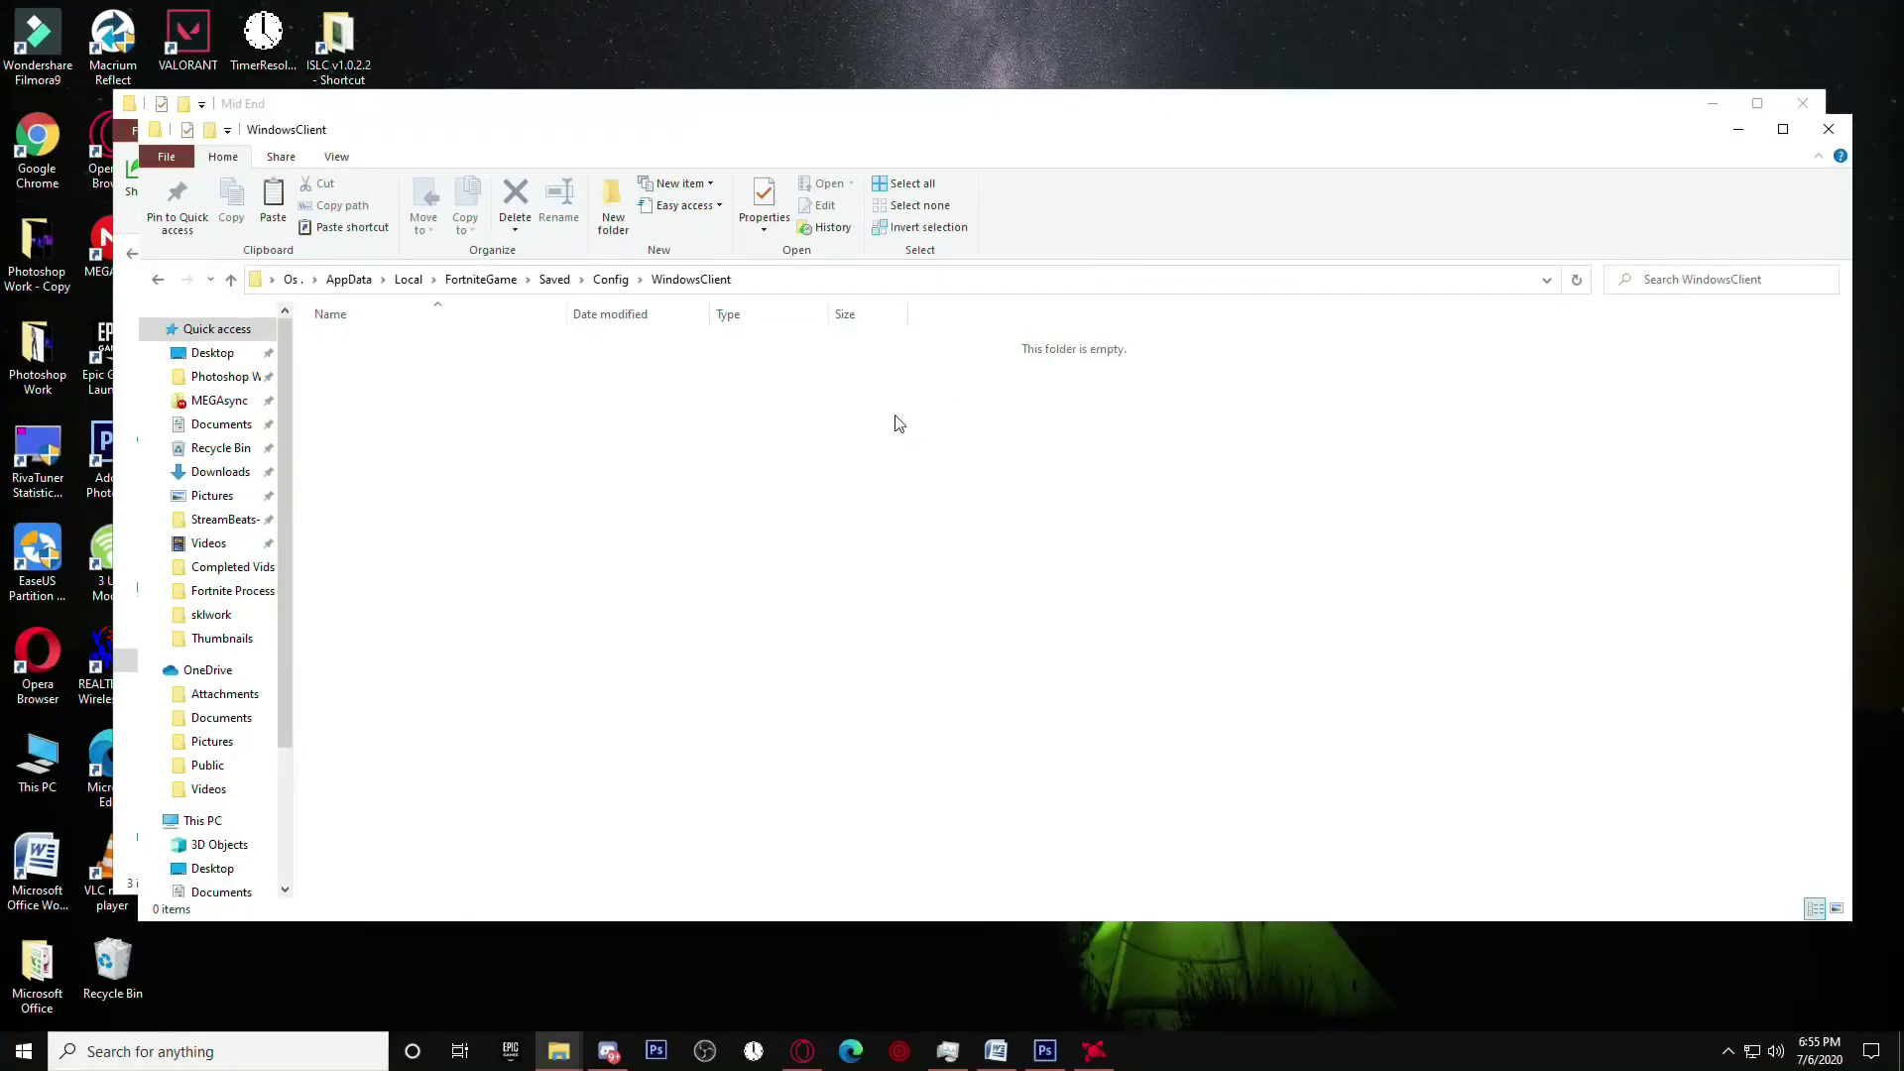
{"action": "key", "text": "ctrl+v"}
- Make the pasted GameUserSettings file read-only in its properties
{"action": "left_click", "coordinate": [552, 363]}
{"action": "right_click", "coordinate": [551, 363]}
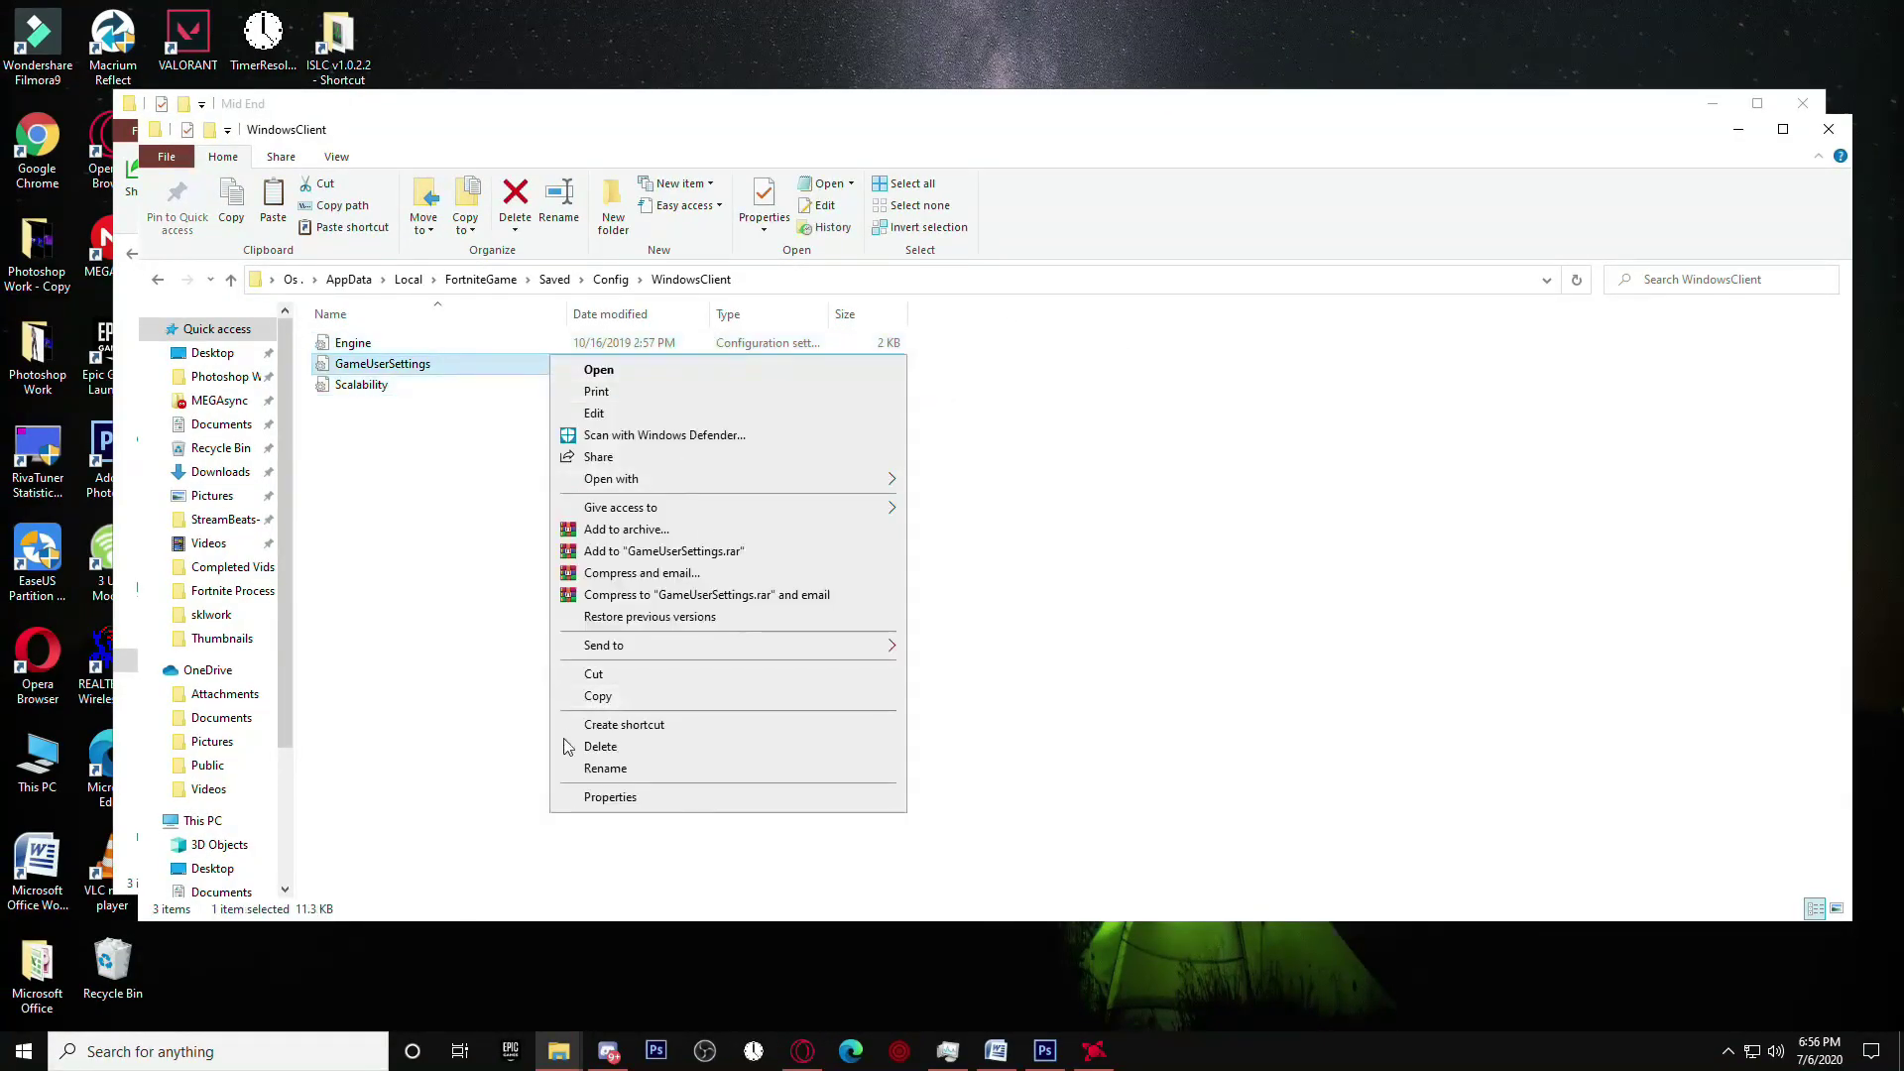
{"action": "left_click", "coordinate": [600, 795]}
{"action": "left_click", "coordinate": [675, 737]}
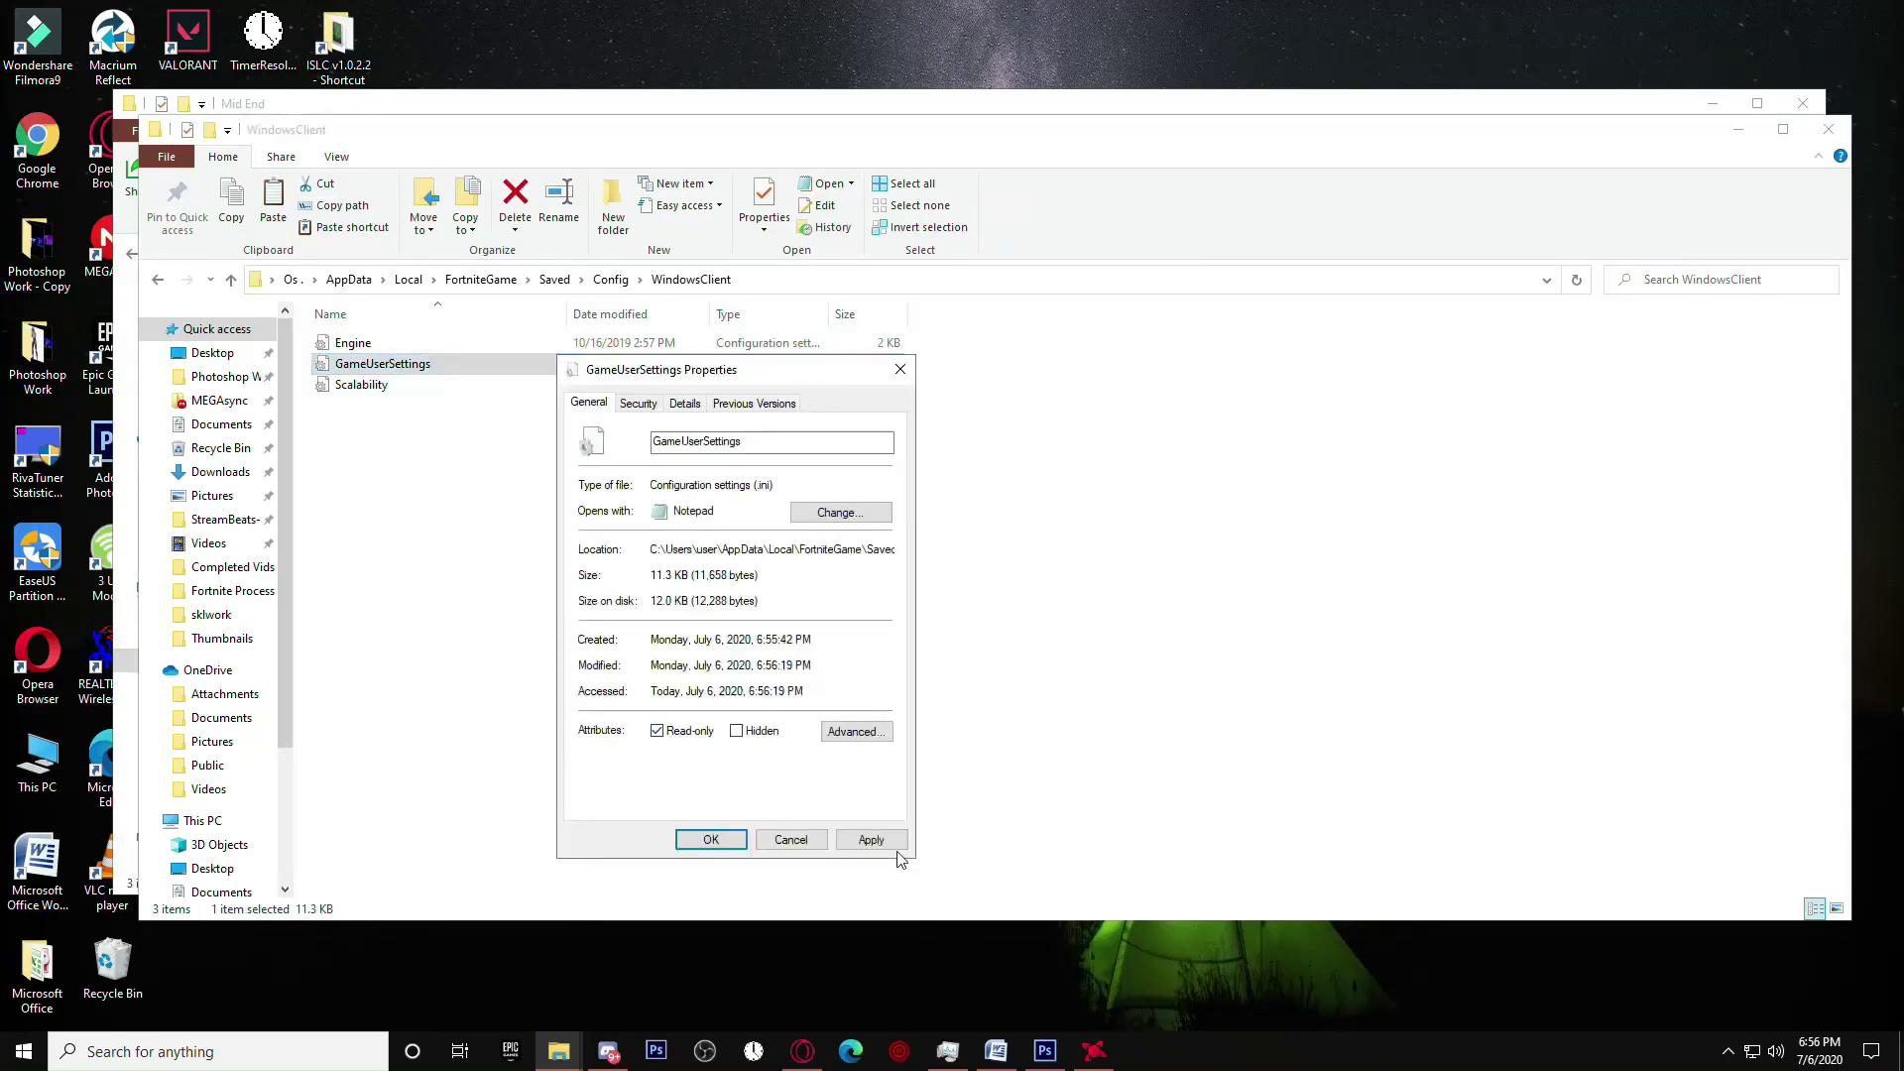
{"action": "left_click", "coordinate": [703, 838]}
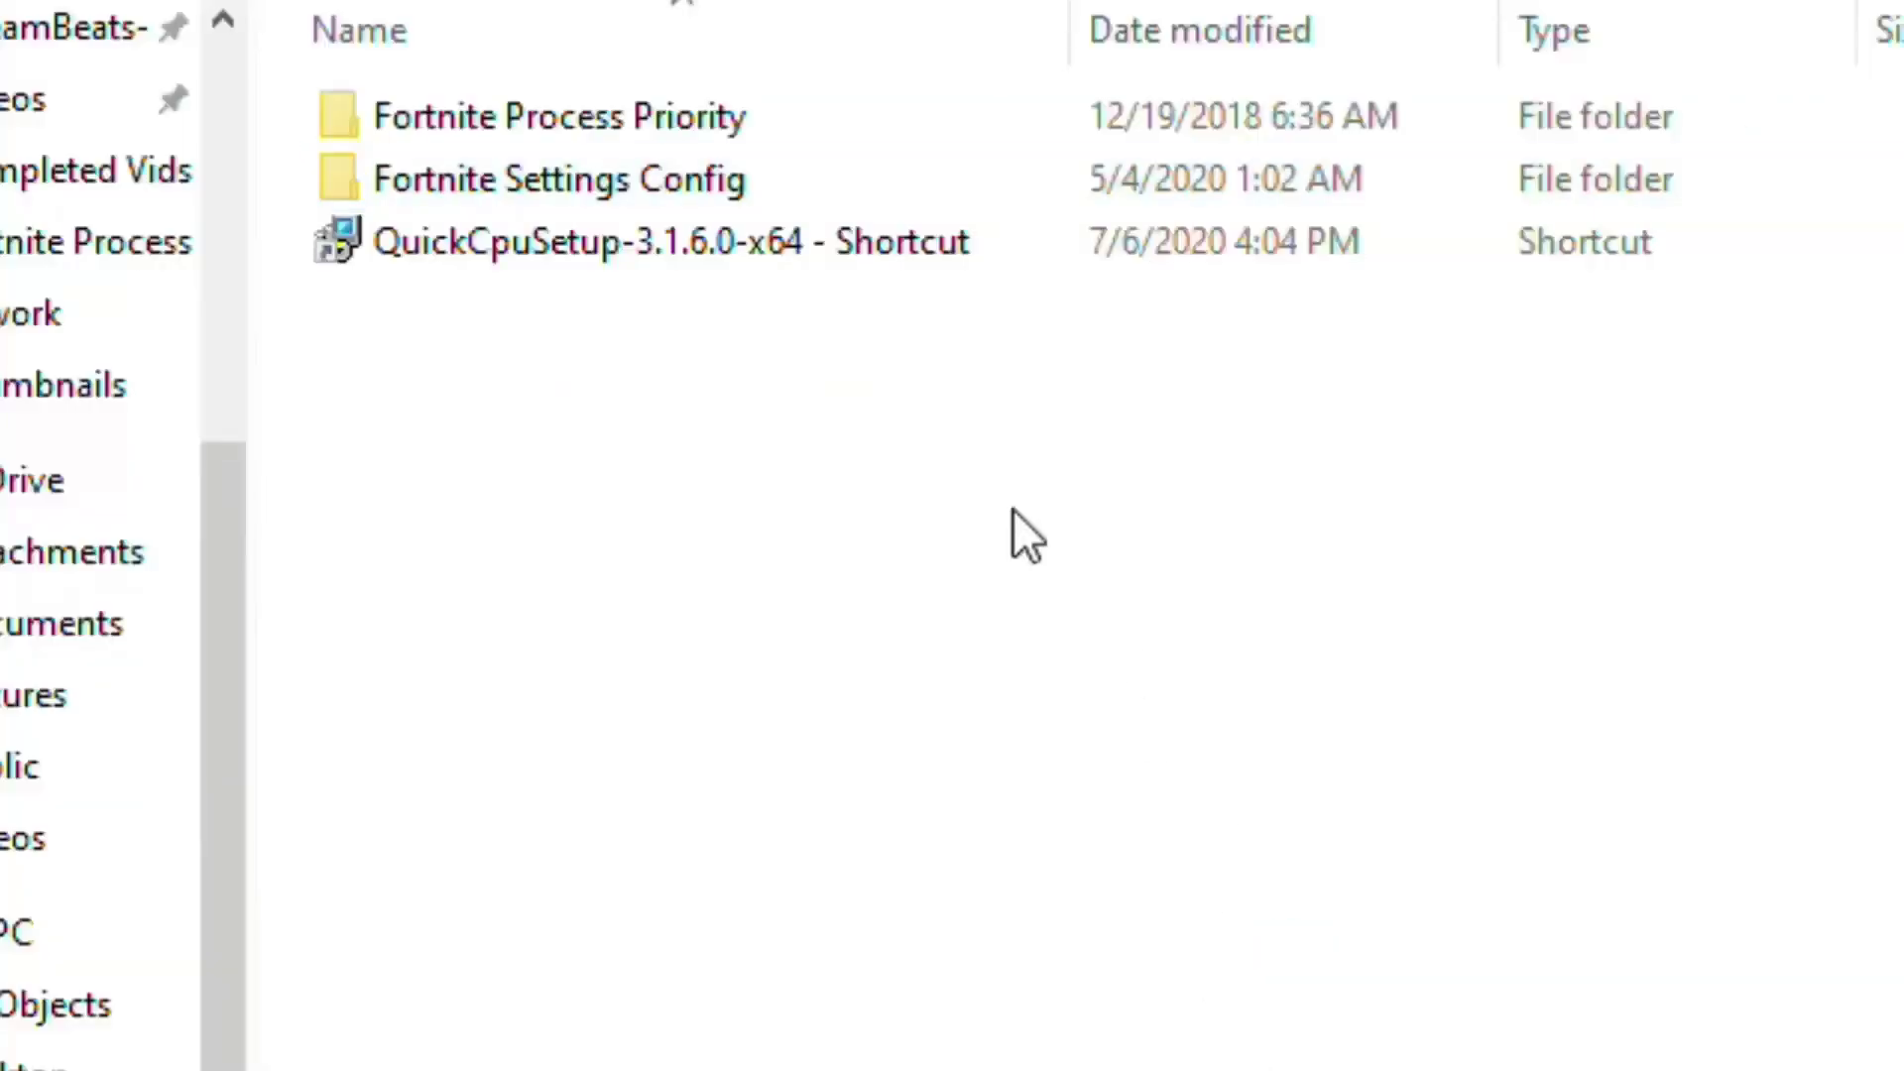
- Apply core parking, frequency scaling and turbo boost indexes of 100% in Quick CPU and close the program
{"action": "left_click", "coordinate": [428, 596]}
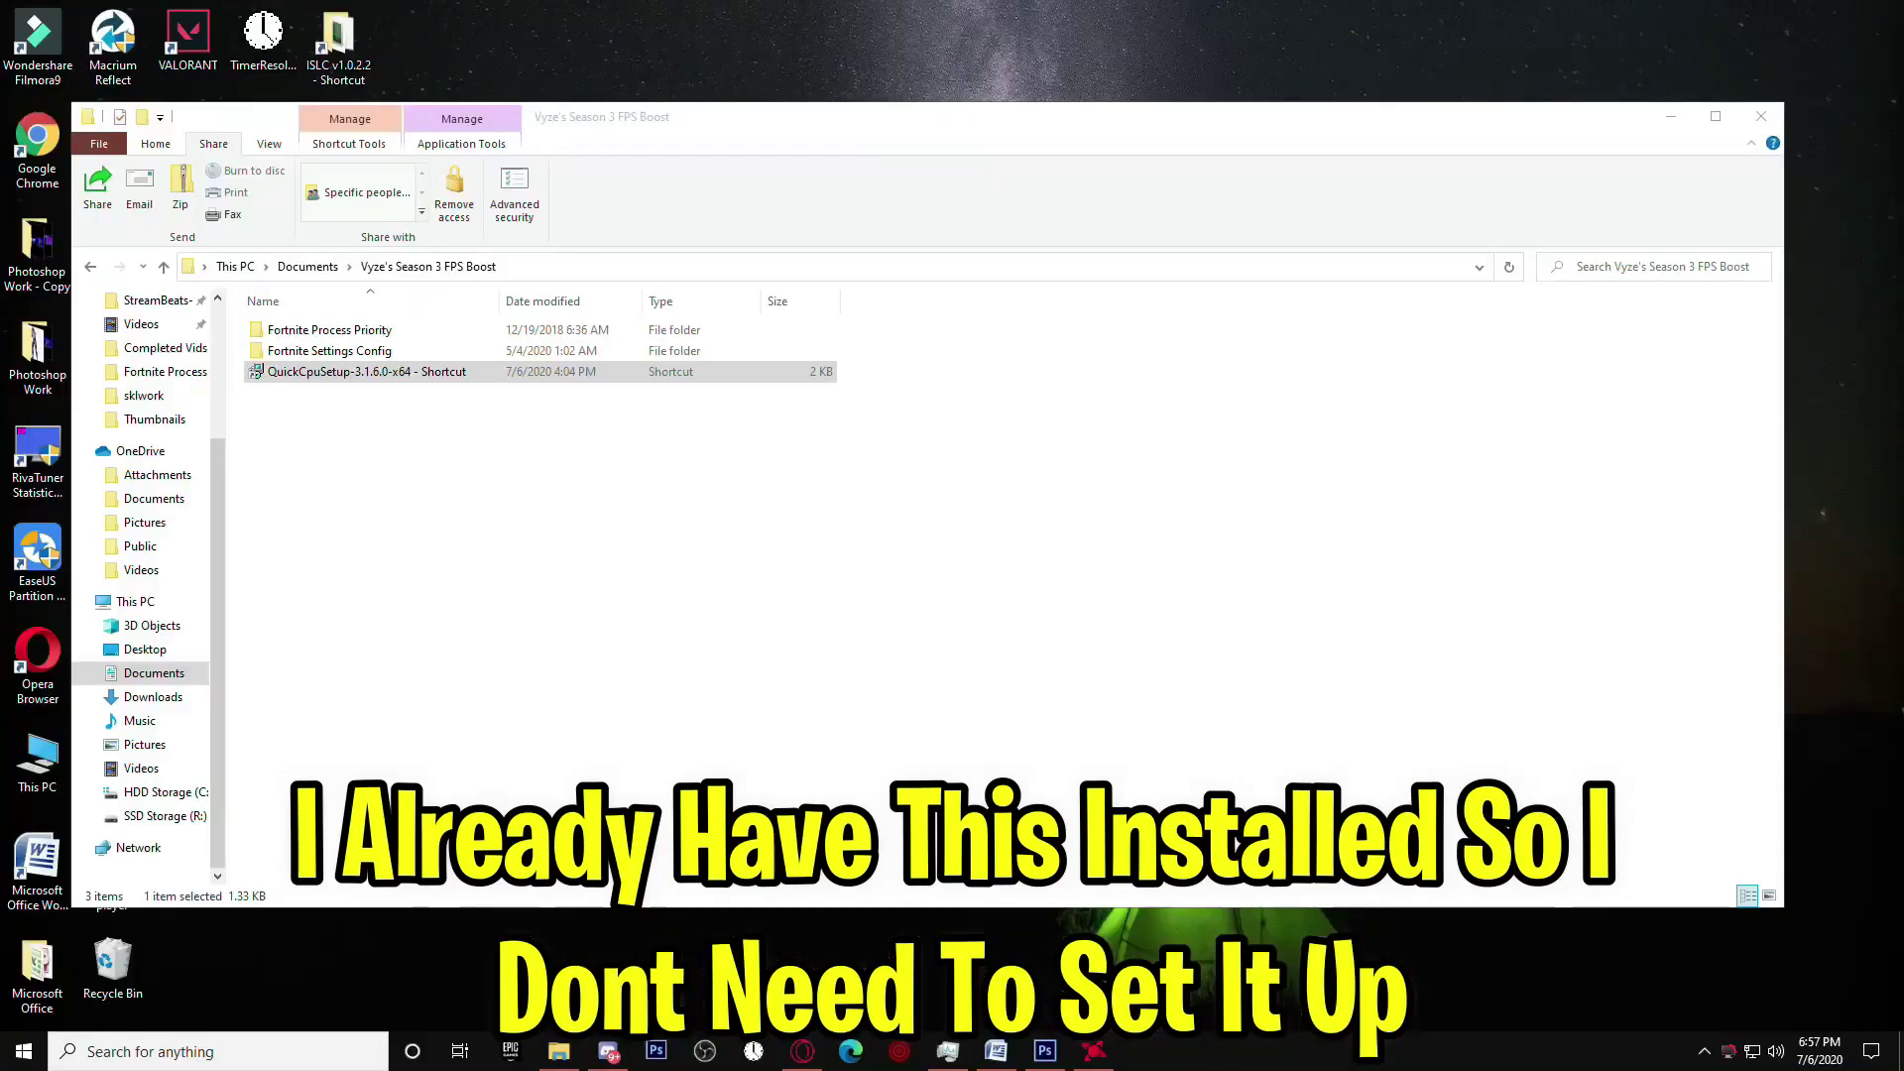
{"action": "left_click", "coordinate": [1190, 823]}
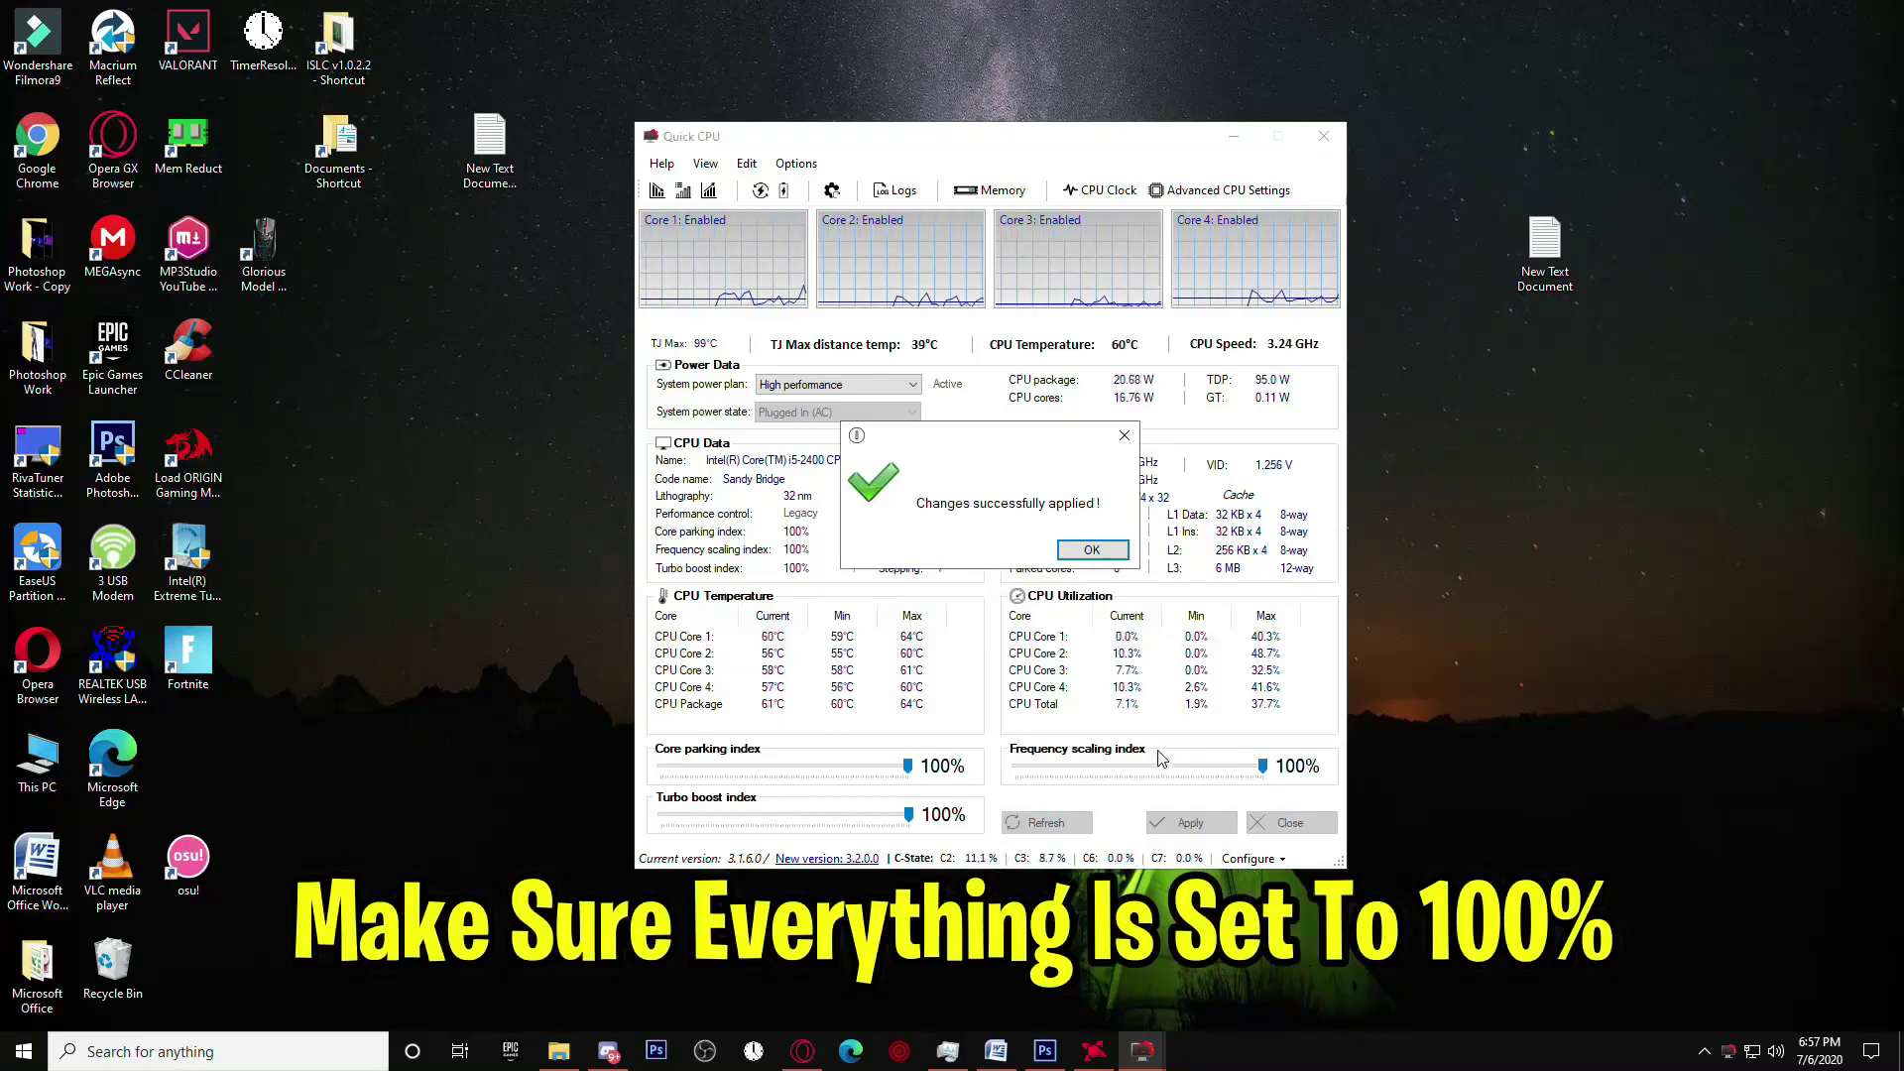
{"action": "left_click", "coordinate": [1090, 550]}
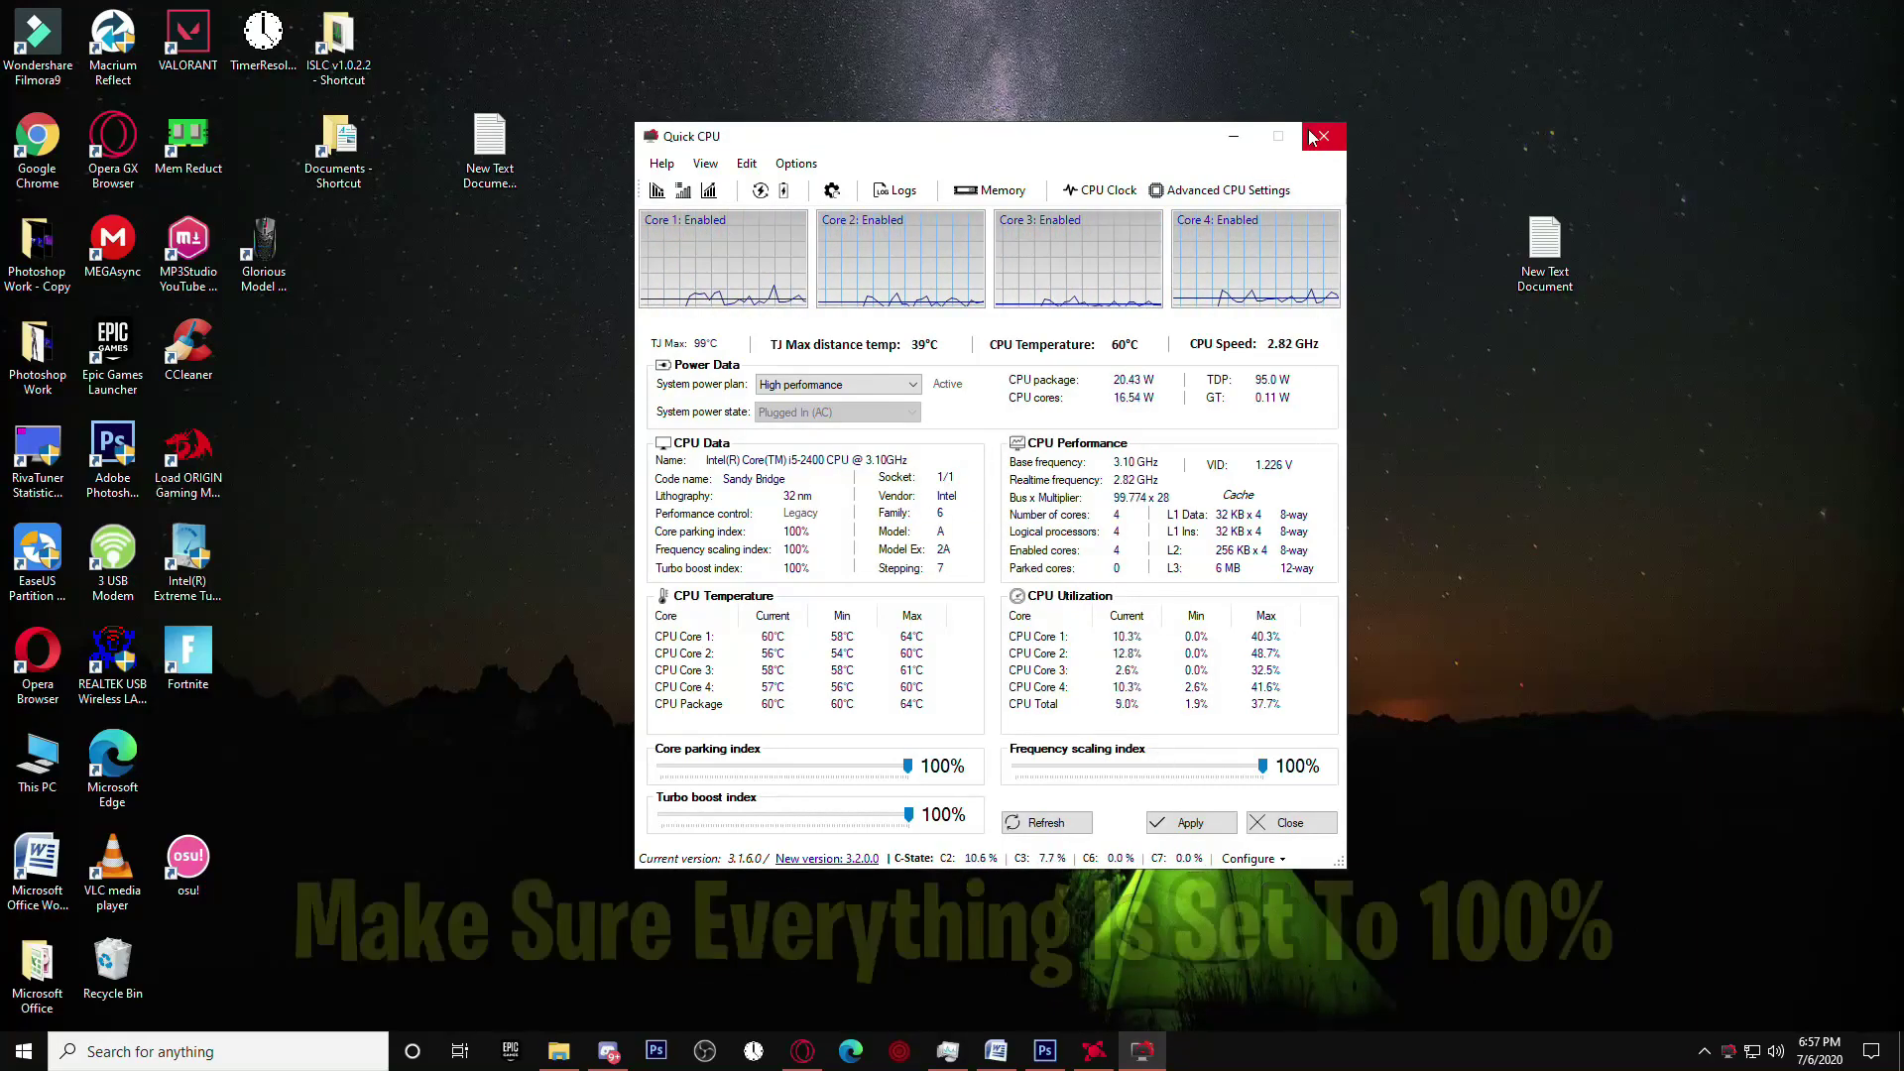
{"action": "left_click", "coordinate": [1320, 137]}
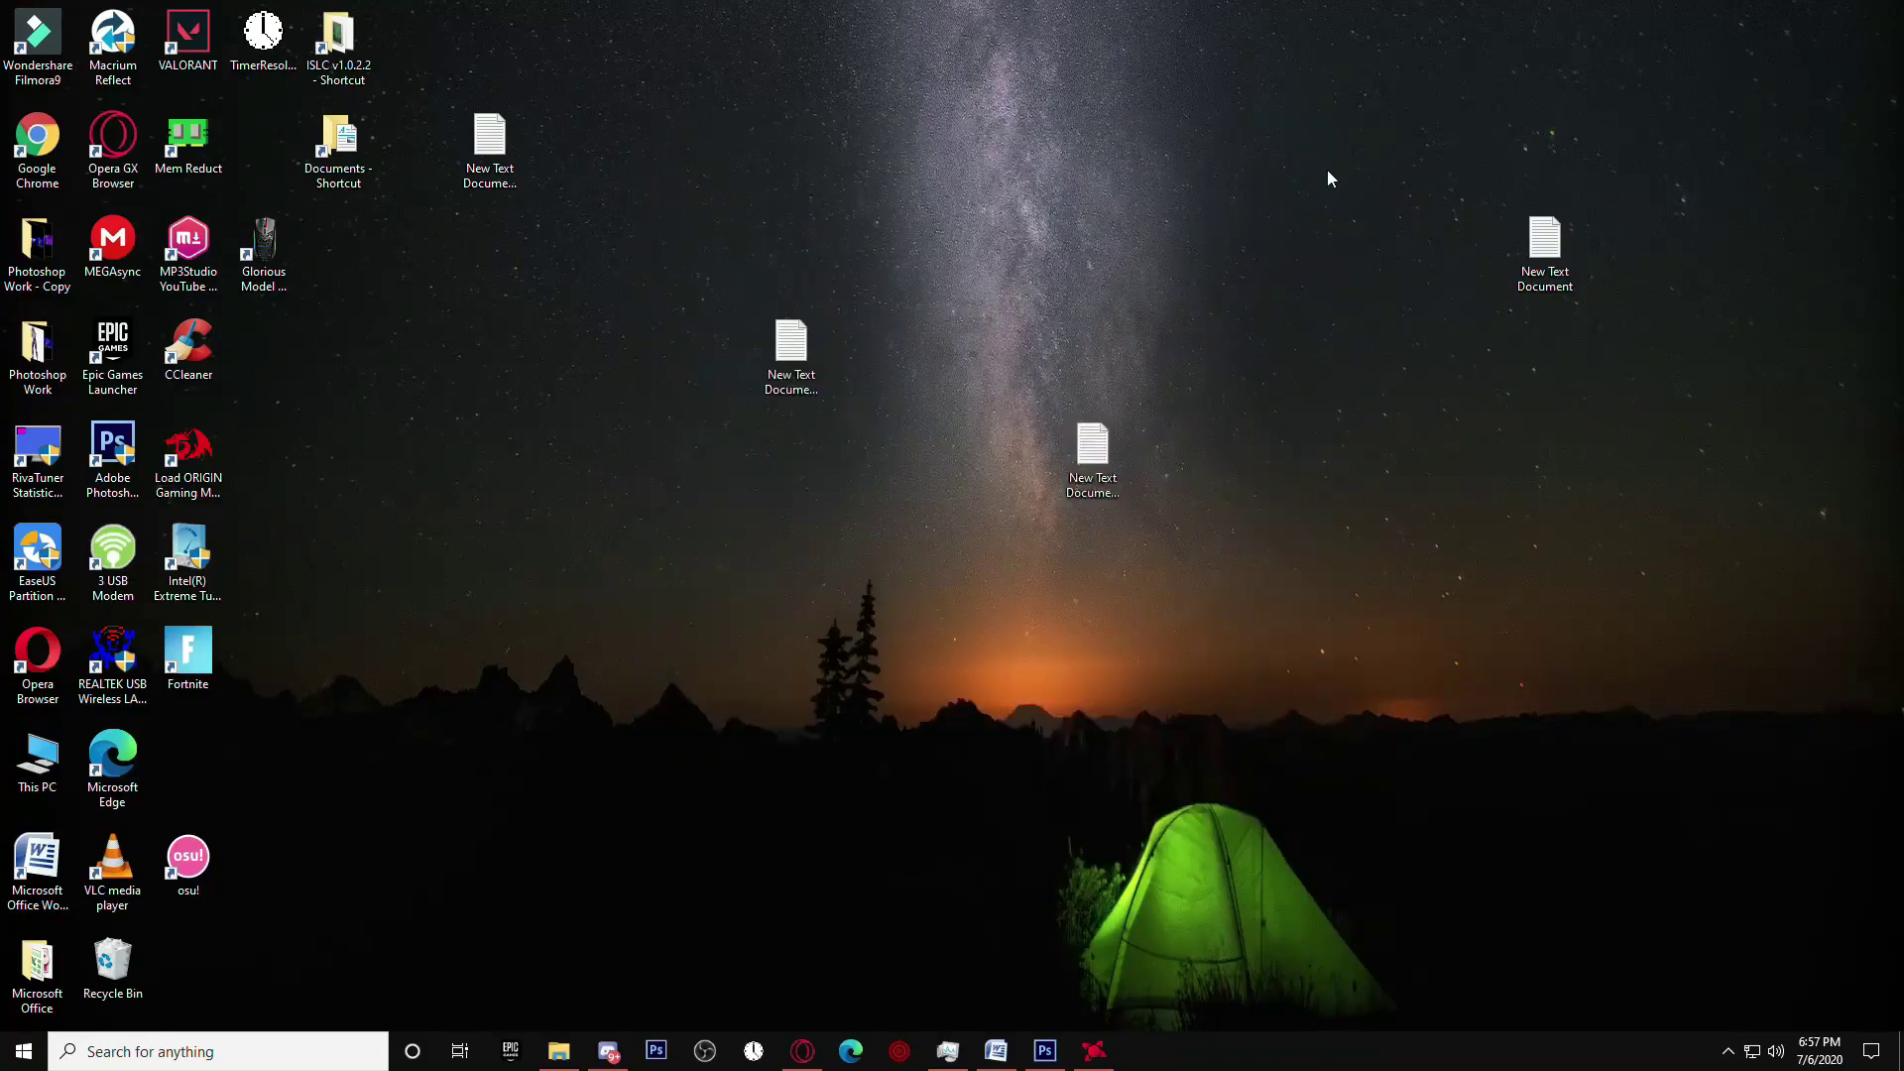
- Switch to the Epic Games Launcher and expand the Fortnite options in its settings
{"action": "left_click", "coordinate": [509, 1050]}
{"action": "left_click", "coordinate": [107, 922]}
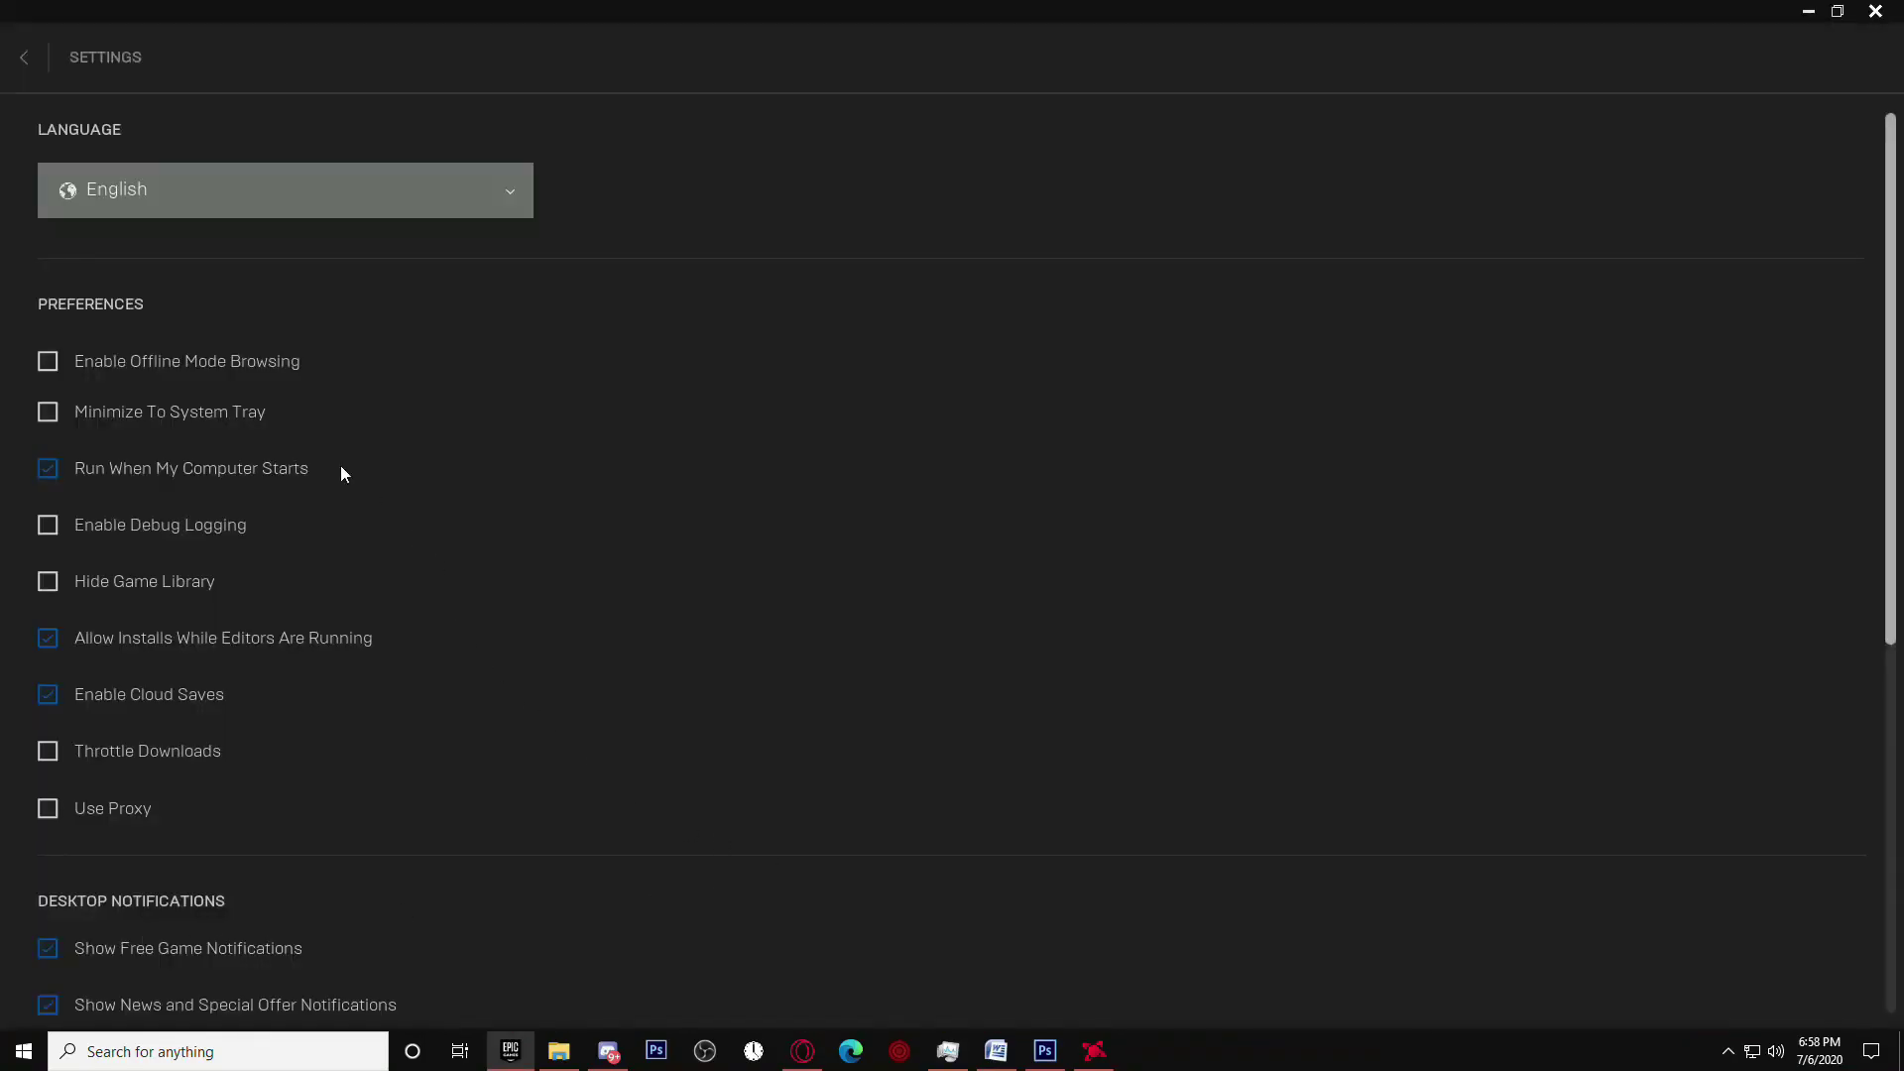
{"action": "scroll", "coordinate": [371, 486], "scroll_direction": "down", "scroll_amount": 7}
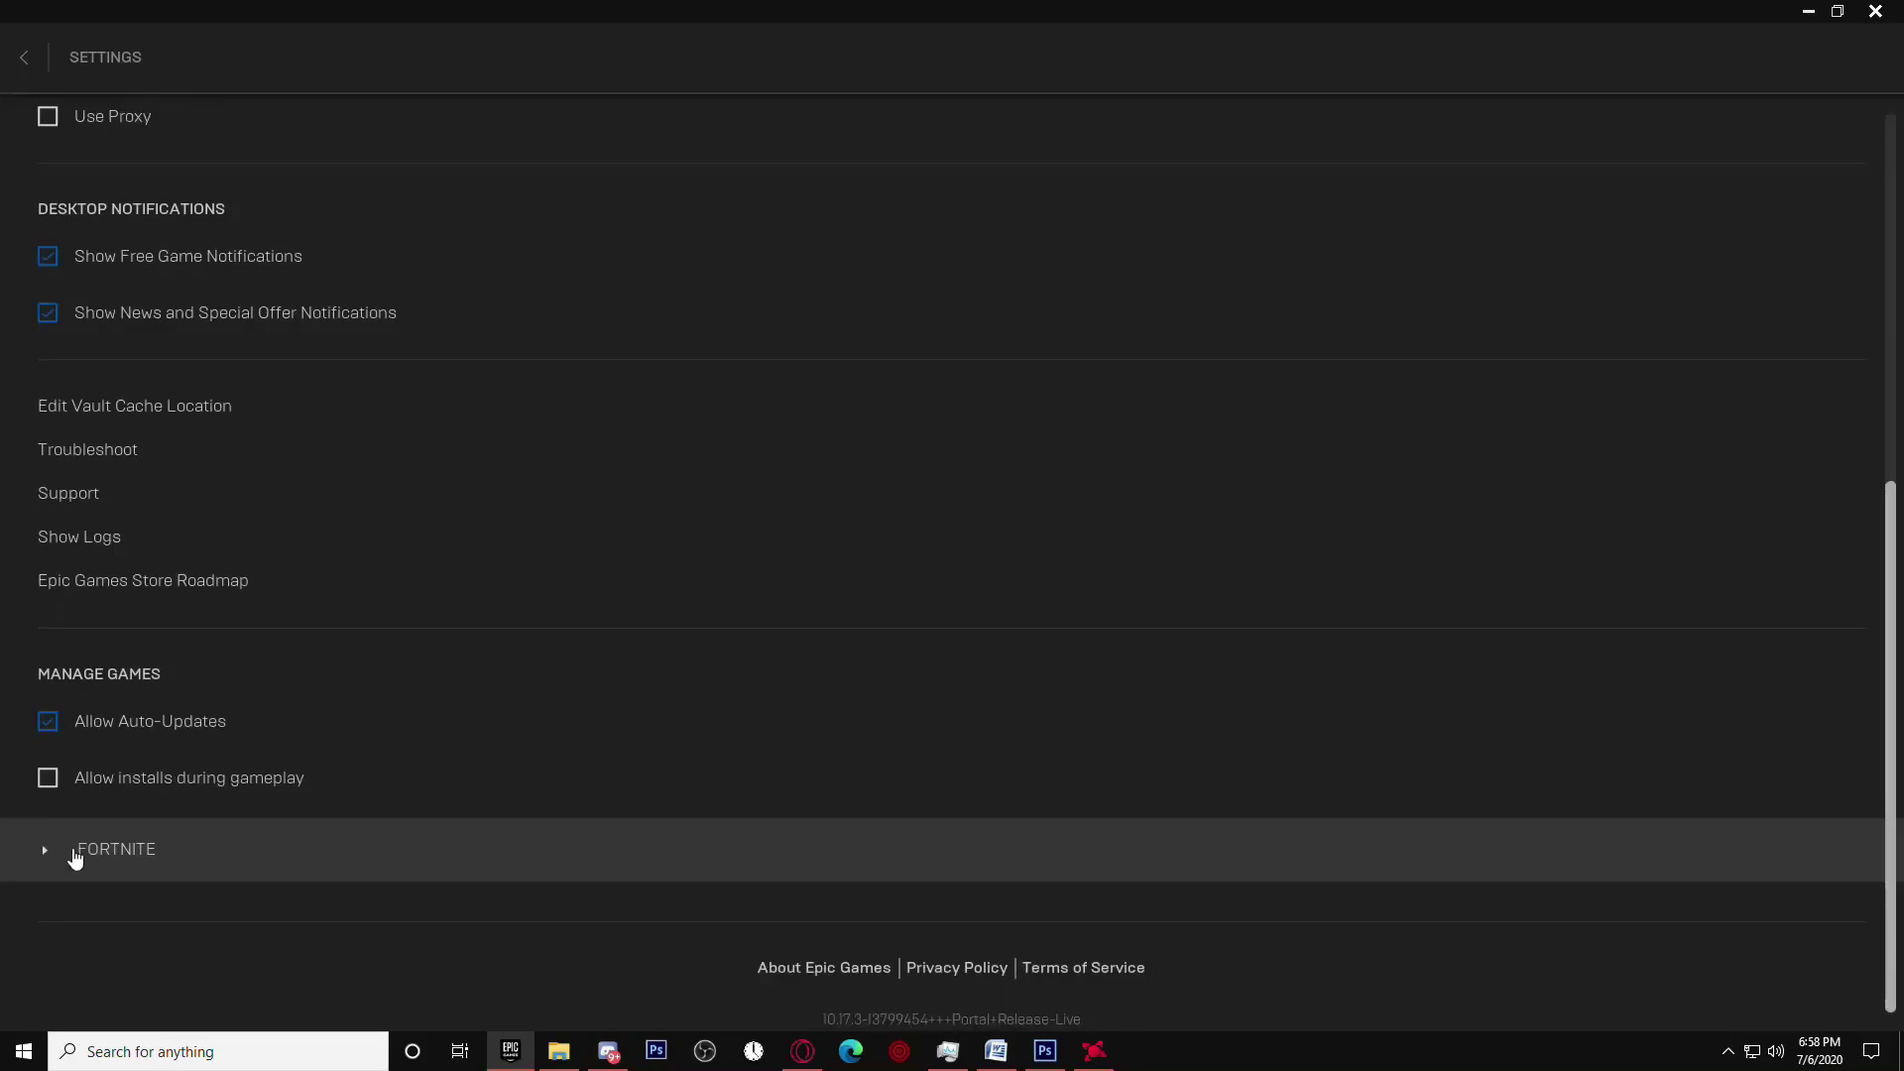
{"action": "left_click", "coordinate": [51, 852]}
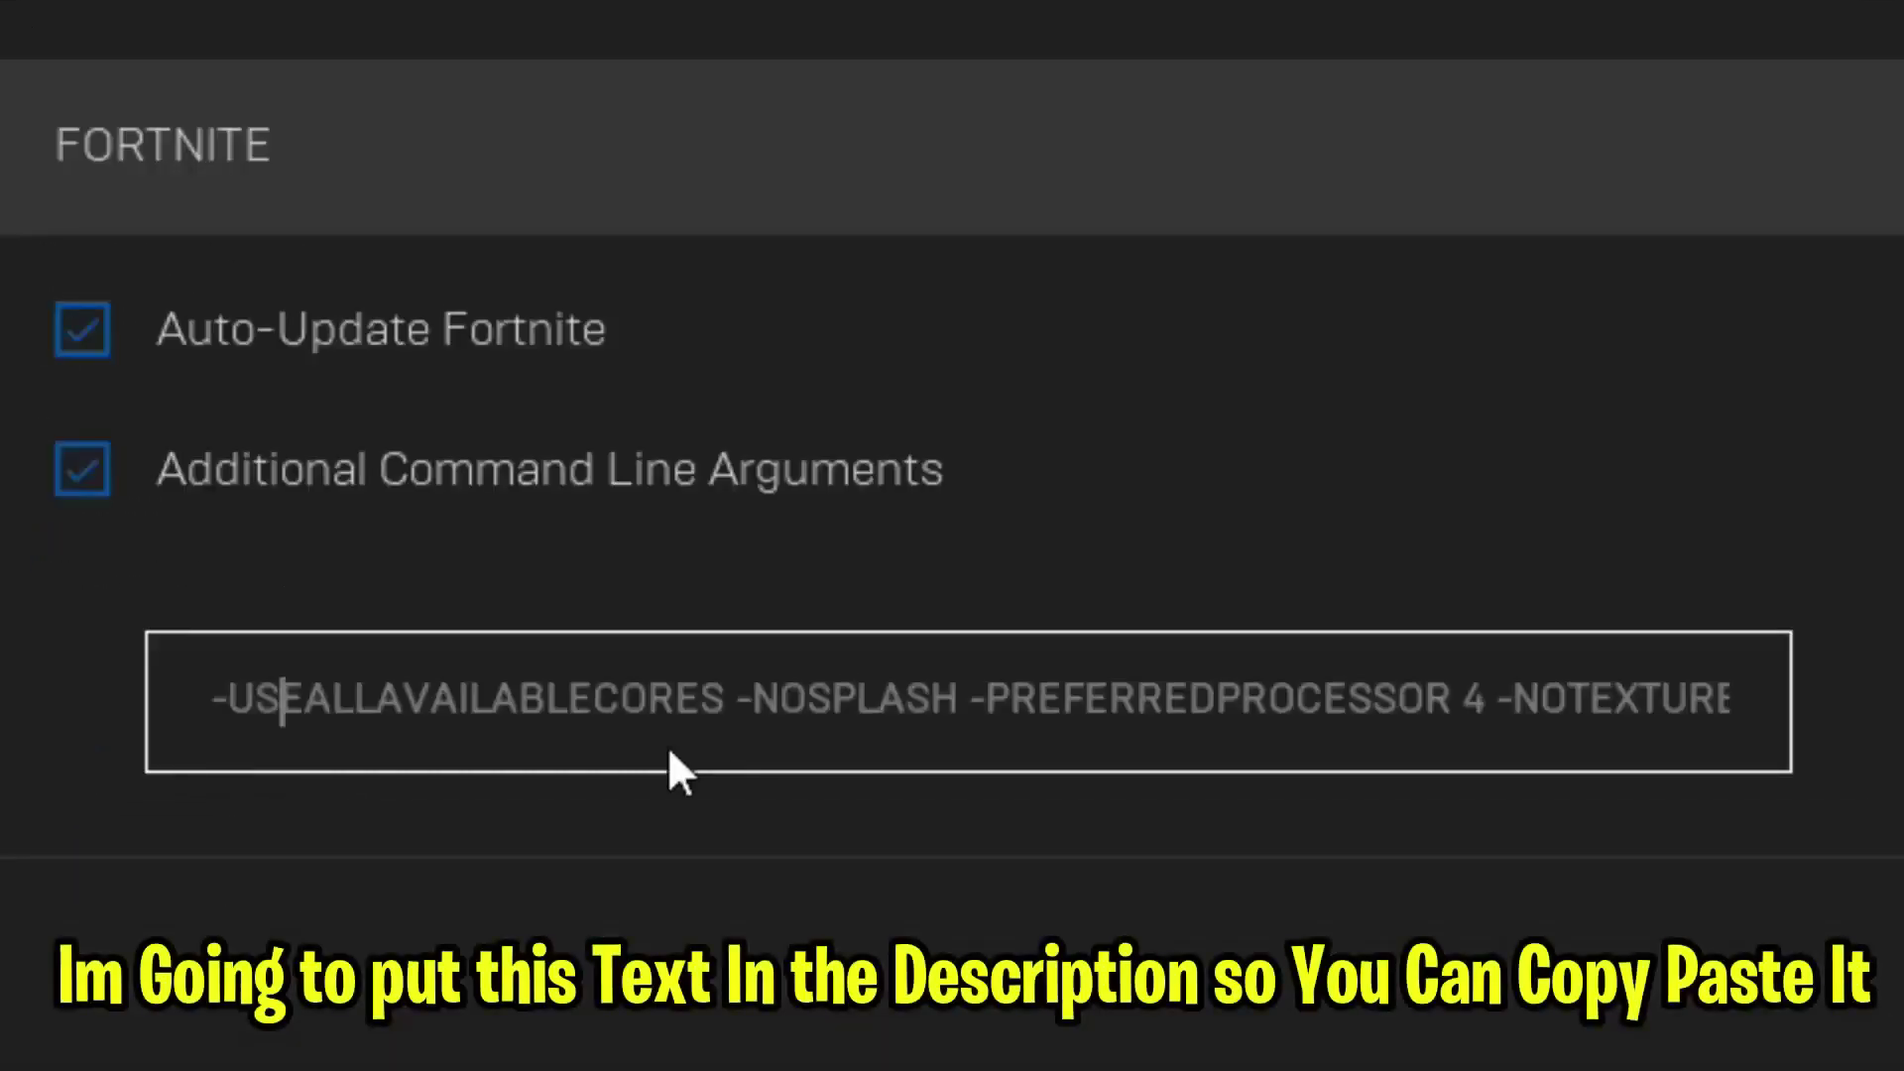
- Review Fortnite's additional command line arguments, including the core count given for -PREFERREDPROCESSOR
{"action": "key", "text": "Right"}
{"action": "key", "text": "Right"}
{"action": "key", "text": "Right"}
{"action": "key", "text": "Right"}
{"action": "key", "text": "Right"}
{"action": "key", "text": "Right"}
{"action": "key", "text": "Right"}
{"action": "key", "text": "Right"}
{"action": "key", "text": "Right"}
{"action": "key", "text": "Right"}
{"action": "key", "text": "Right"}
{"action": "key", "text": "Right"}
{"action": "key", "text": "Right"}
{"action": "key", "text": "Right"}
{"action": "key", "text": "Right"}
{"action": "key", "text": "Right"}
{"action": "key", "text": "Right"}
{"action": "key", "text": "Right"}
{"action": "key", "text": "Right"}
{"action": "key", "text": "Right"}
{"action": "key", "text": "Right"}
{"action": "key", "text": "Right"}
{"action": "key", "text": "Right"}
{"action": "key", "text": "Right"}
{"action": "key", "text": "Right"}
{"action": "key", "text": "Right"}
{"action": "key", "text": "Right"}
{"action": "key", "text": "Right"}
{"action": "key", "text": "Right"}
{"action": "key", "text": "Right"}
{"action": "key", "text": "Right"}
{"action": "key", "text": "Right"}
{"action": "key", "text": "Right"}
{"action": "key", "text": "Right"}
{"action": "key", "text": "Right"}
{"action": "key", "text": "Right"}
{"action": "key", "text": "Right"}
{"action": "key", "text": "Right"}
{"action": "key", "text": "Right"}
{"action": "key", "text": "Right"}
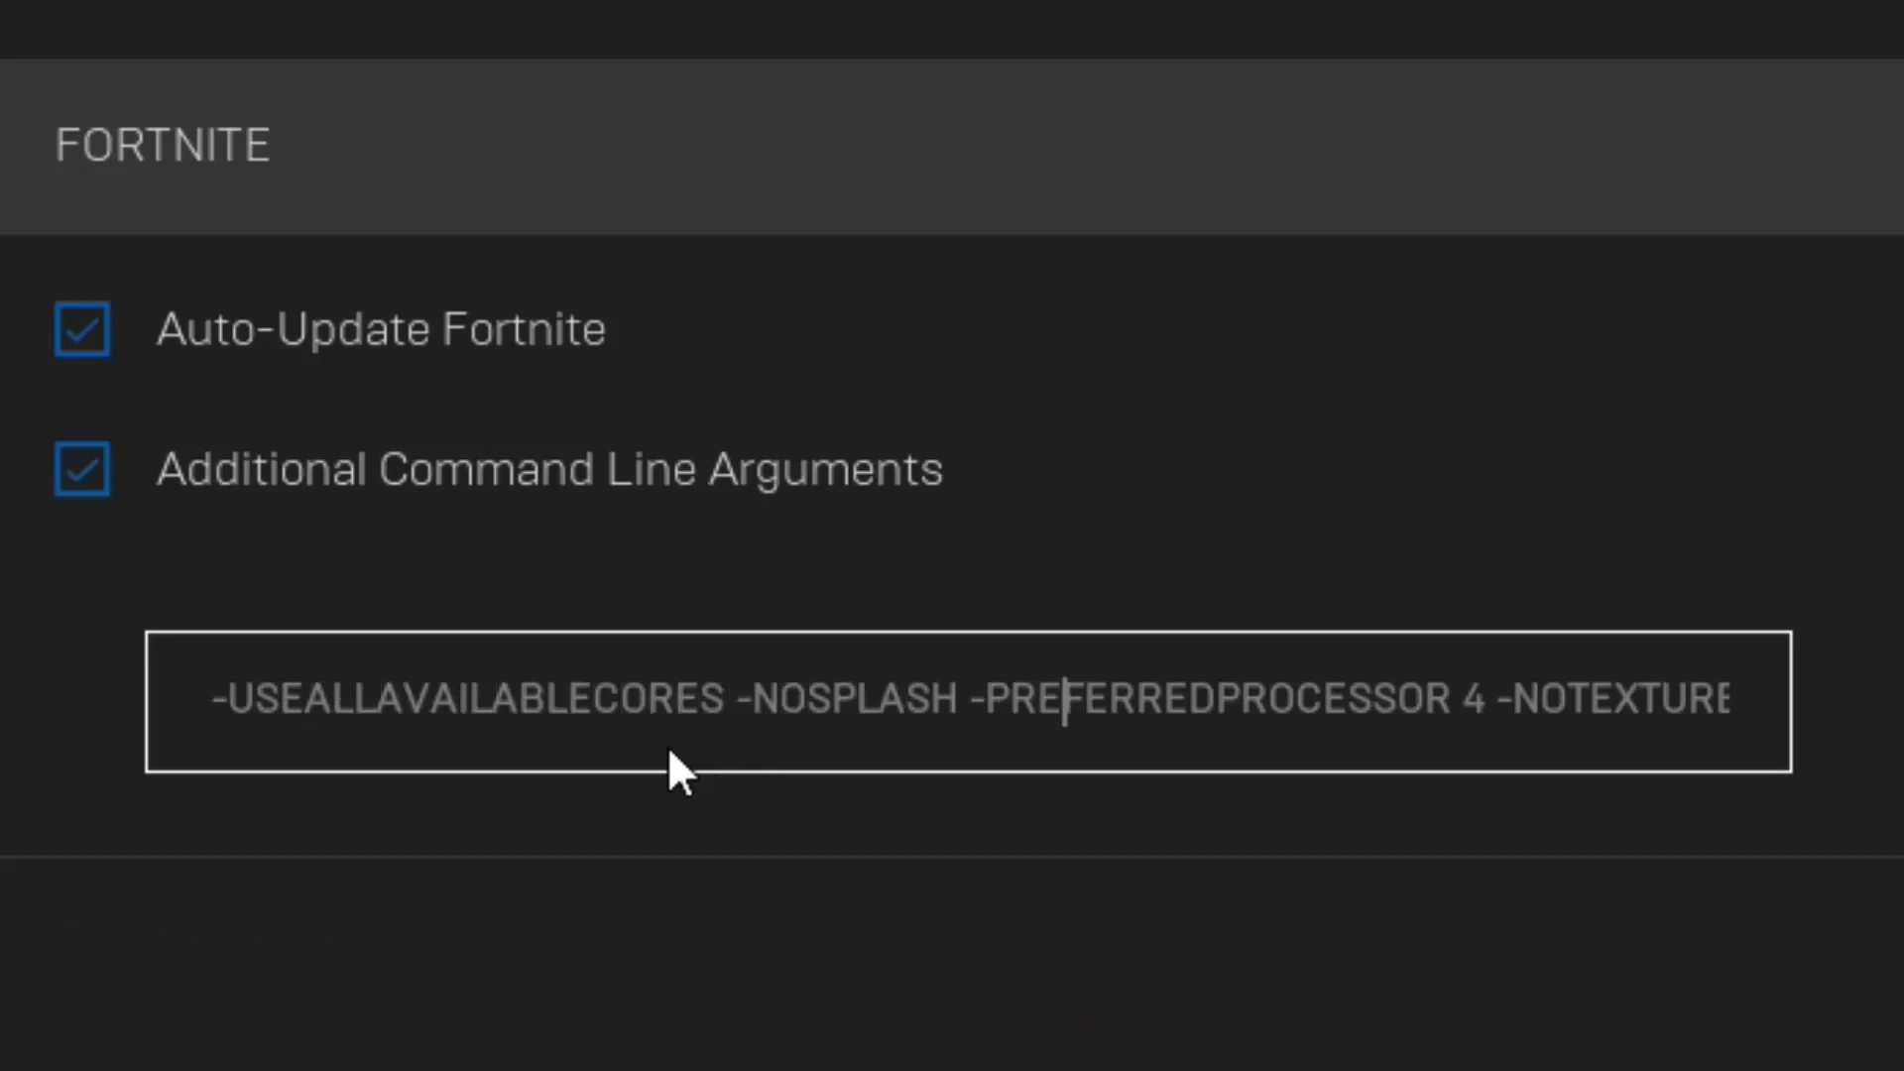
{"action": "key", "text": "Right"}
{"action": "key", "text": "Right"}
{"action": "key", "text": "Right"}
{"action": "key", "text": "Right"}
{"action": "key", "text": "Right"}
{"action": "key", "text": "Right"}
{"action": "key", "text": "Right"}
{"action": "key", "text": "Right"}
{"action": "key", "text": "Right"}
{"action": "key", "text": "Right"}
{"action": "key", "text": "Right"}
{"action": "key", "text": "Right"}
{"action": "key", "text": "Right"}
{"action": "key", "text": "Right"}
{"action": "key", "text": "Right"}
{"action": "key", "text": "Right"}
{"action": "key", "text": "Right"}
{"action": "key", "text": "Right"}
{"action": "key", "text": "Right"}
{"action": "key", "text": "Right"}
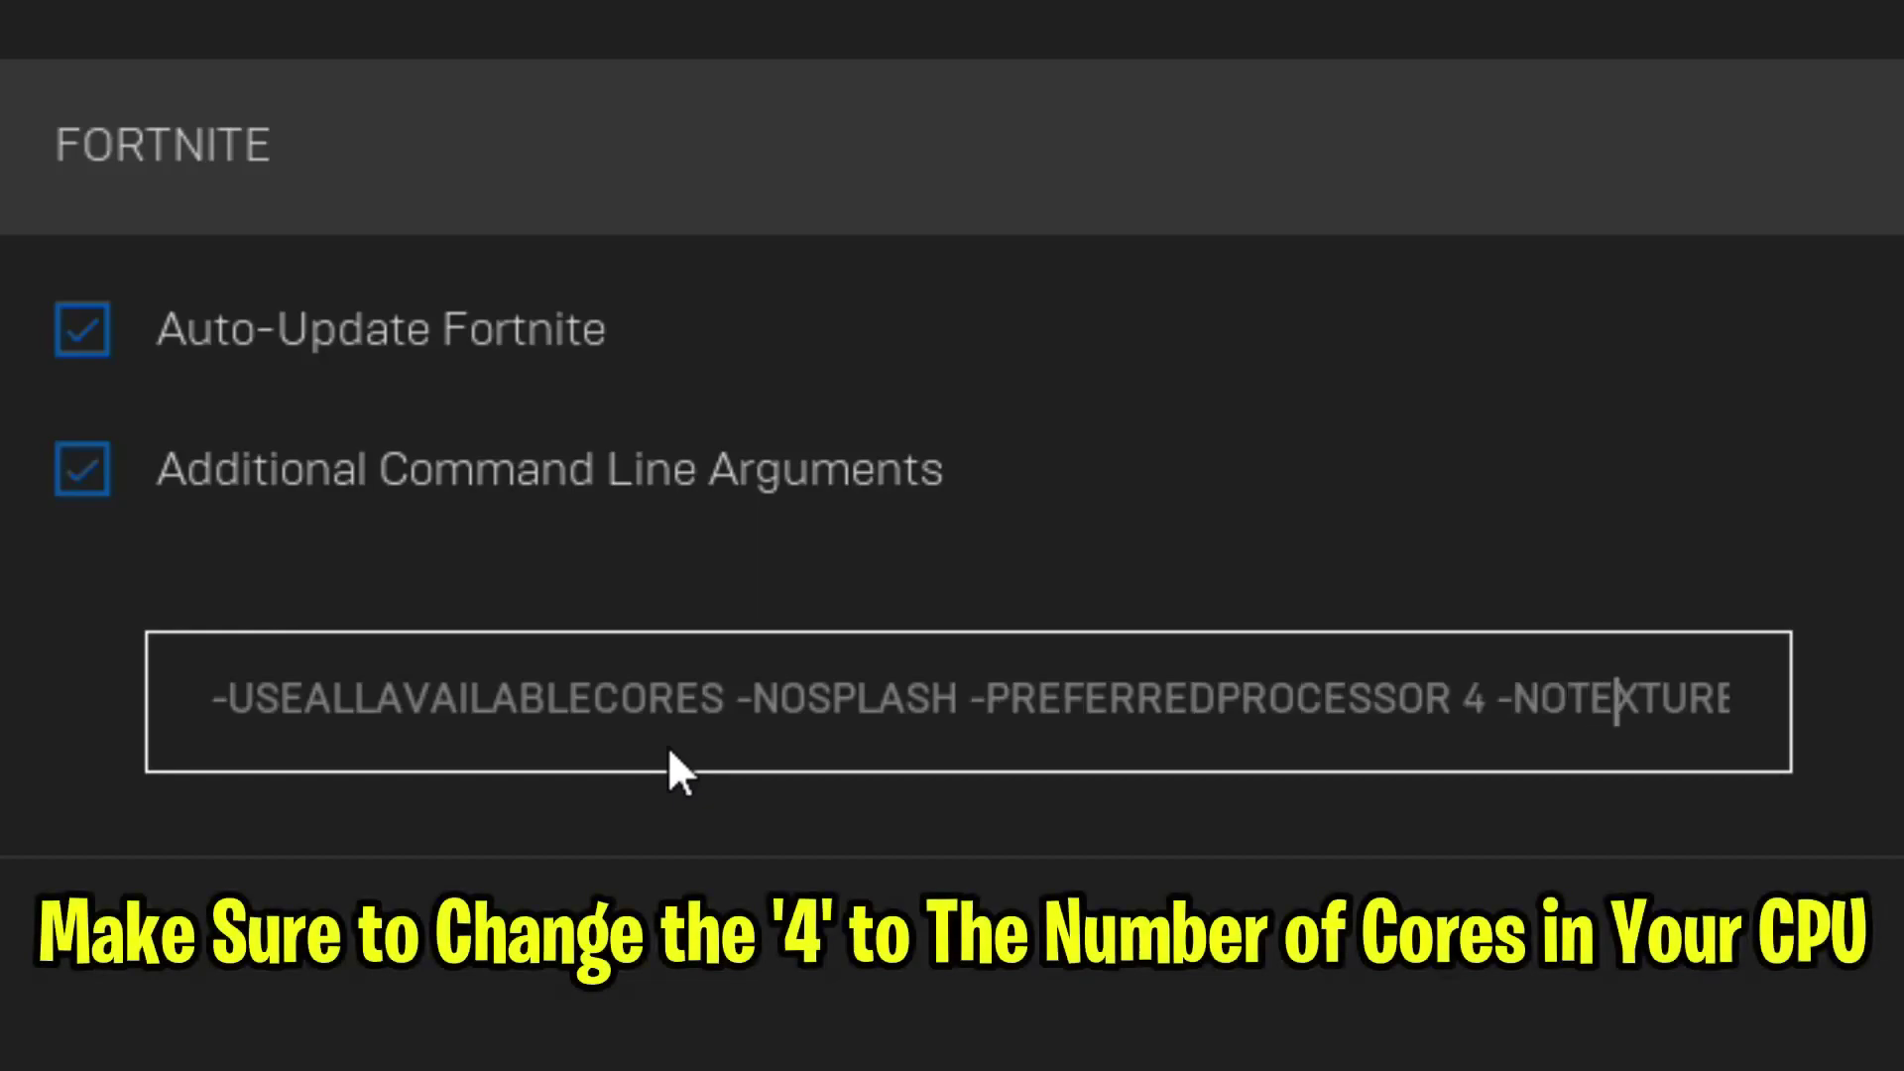
{"action": "key", "text": "Right"}
{"action": "key", "text": "Right"}
{"action": "key", "text": "Right"}
{"action": "key", "text": "Right"}
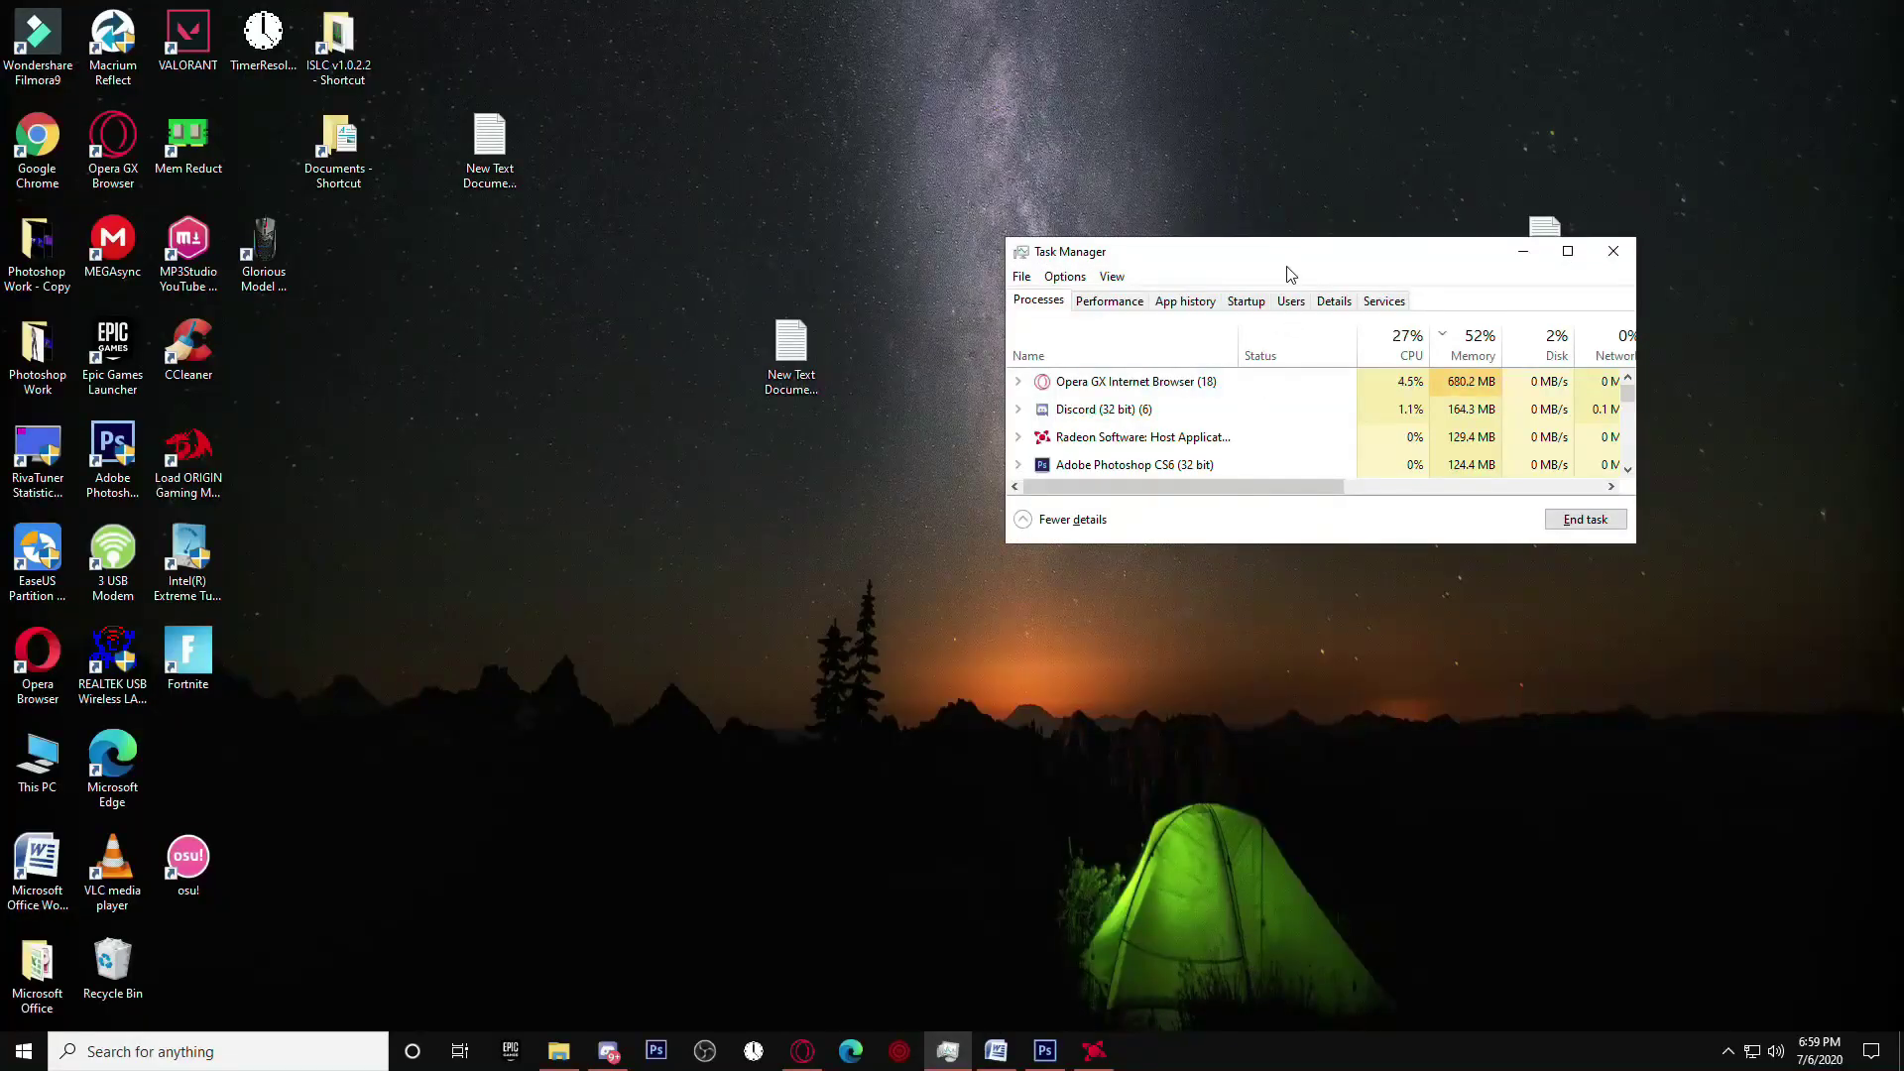
- Maximize Task Manager and examine the computer's performance details
{"action": "left_click_drag", "start_coordinate": [1289, 273], "coordinate": [1226, 5]}
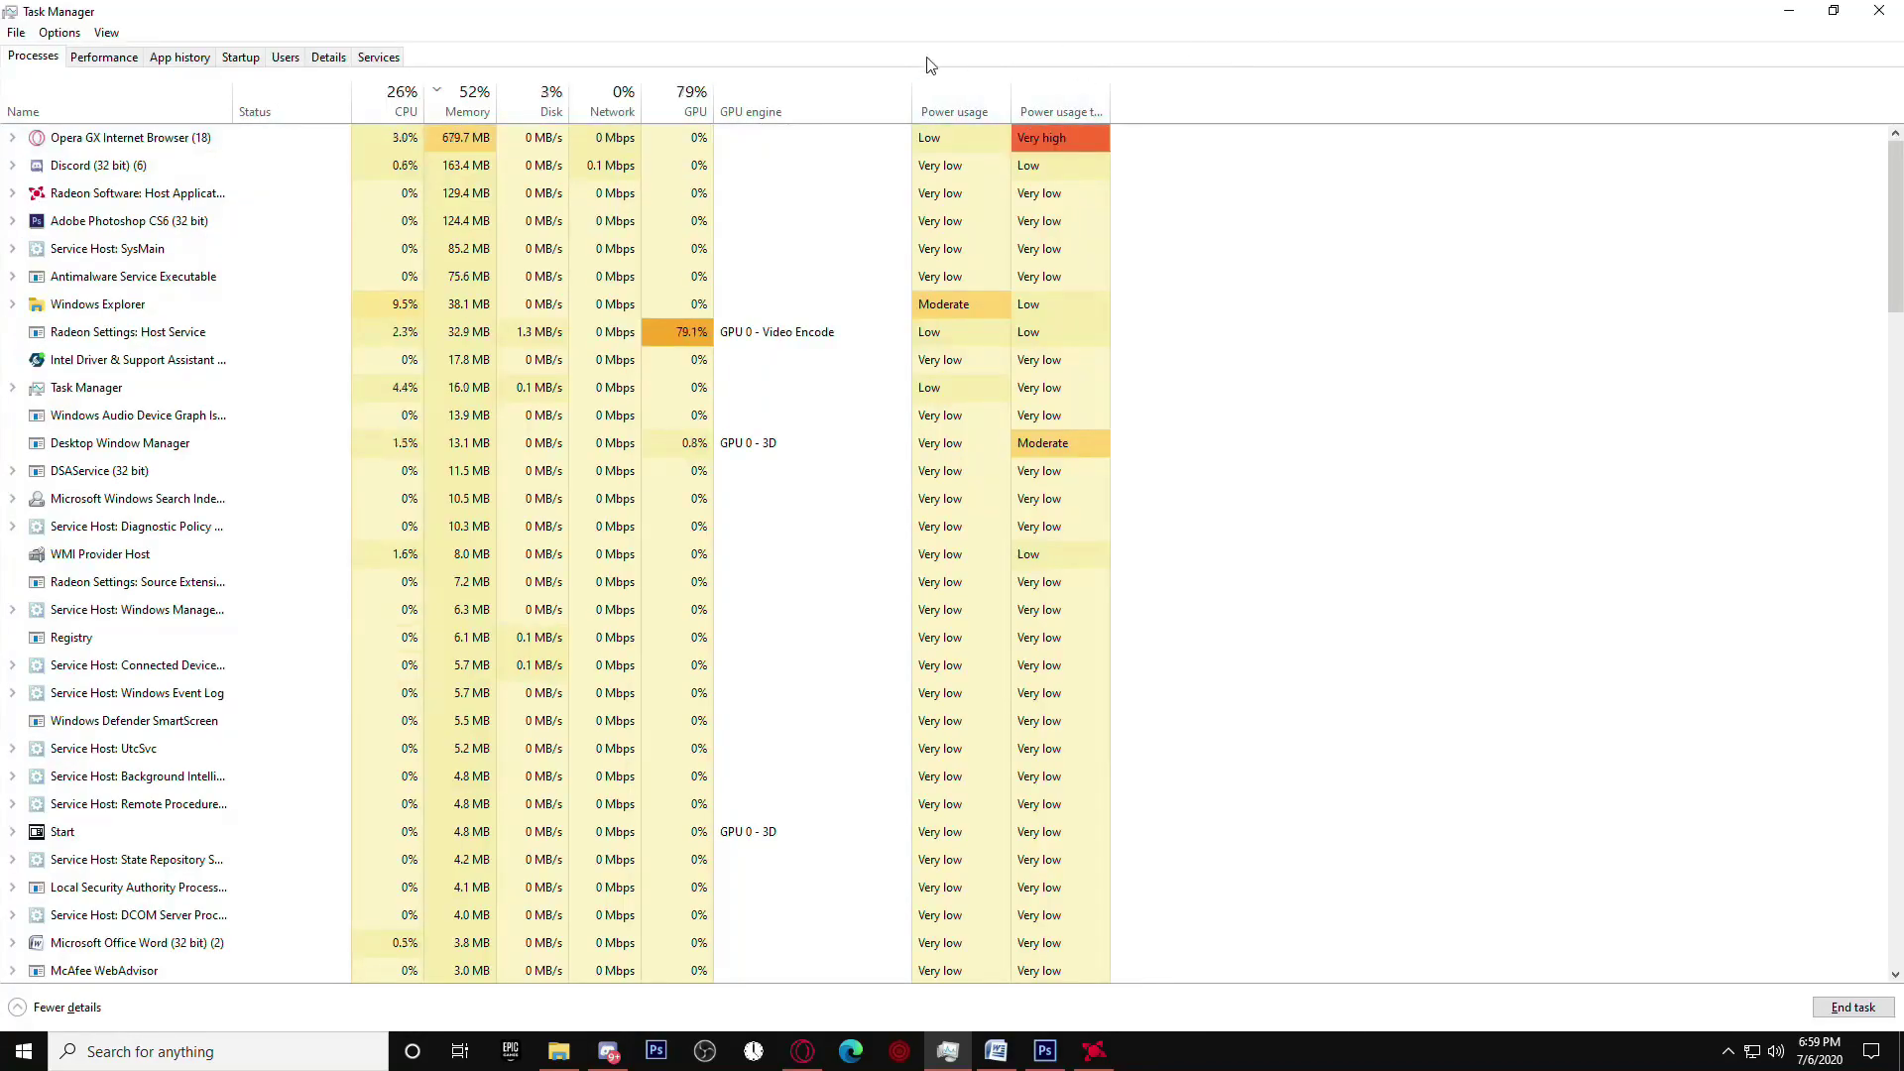
{"action": "left_click", "coordinate": [104, 57]}
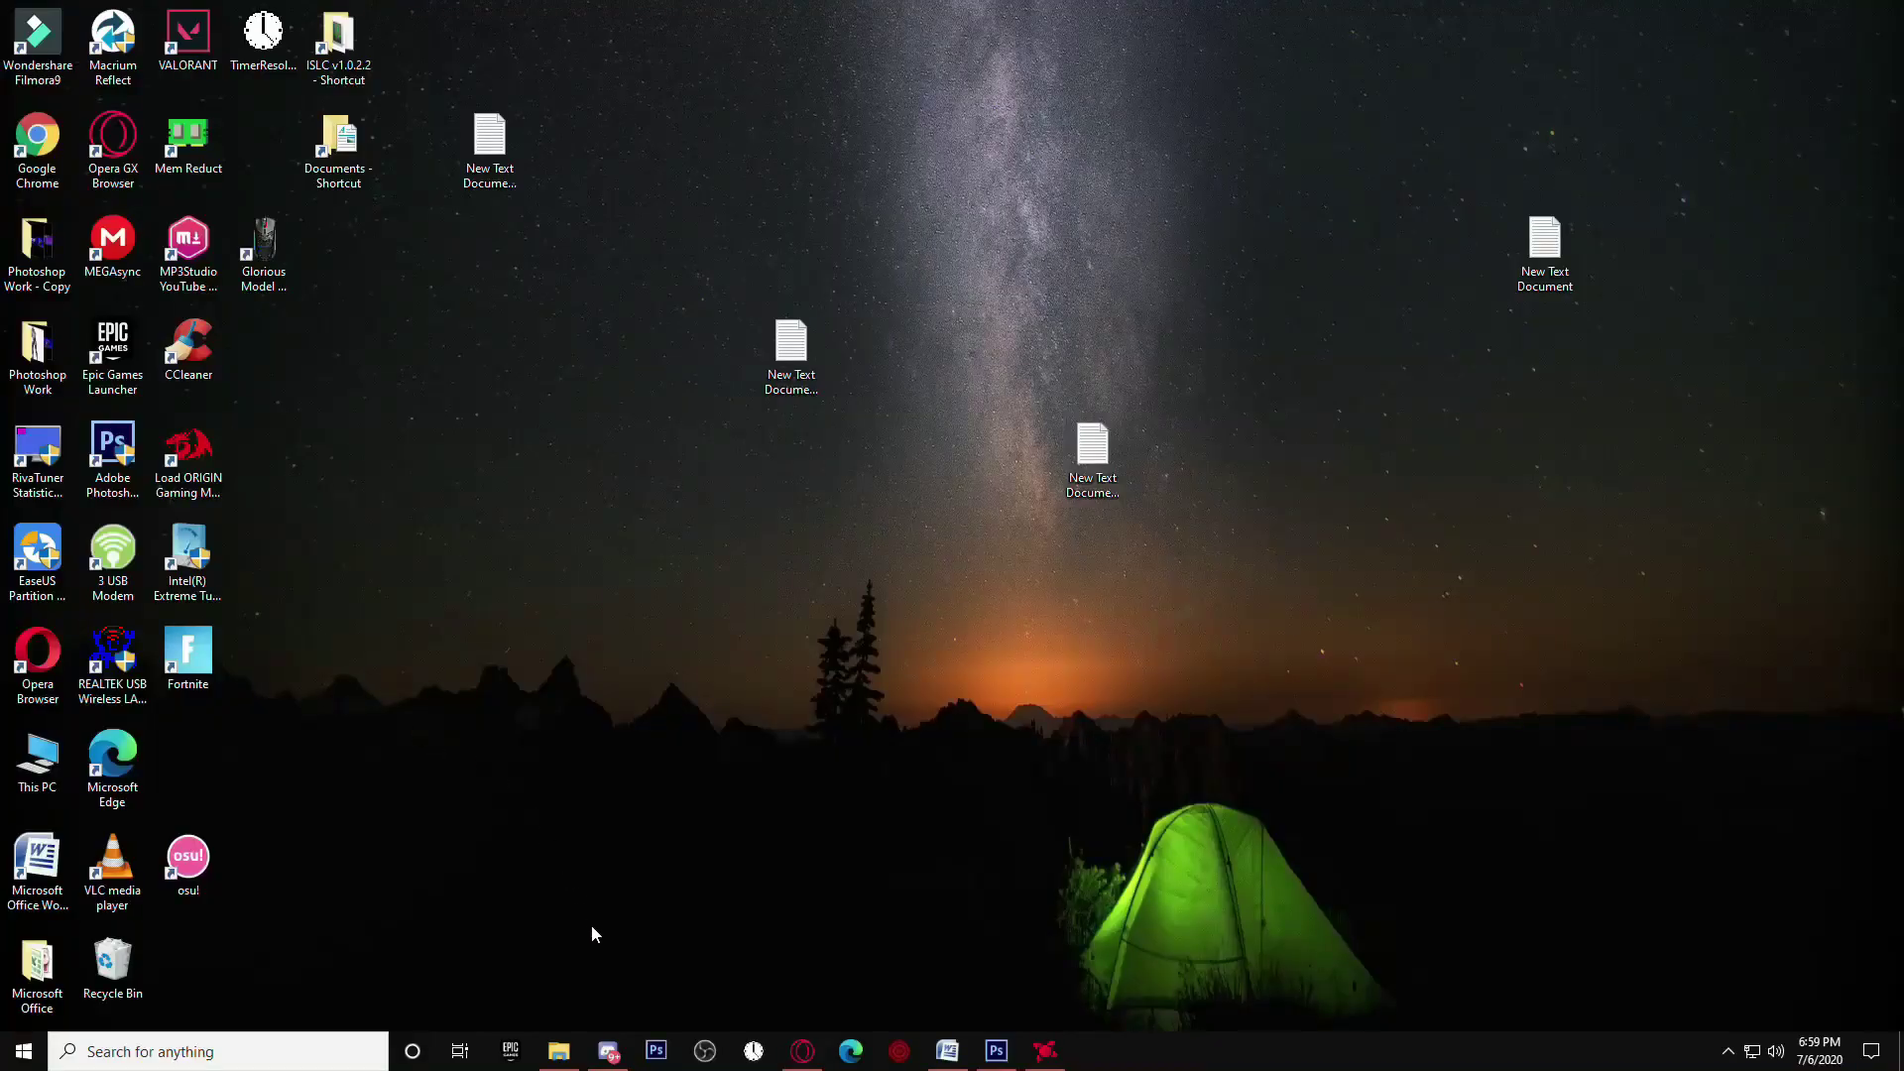
- Switch to Windows Settings and open the Windows Update page under Update & Security
{"action": "left_click", "coordinate": [259, 1064]}
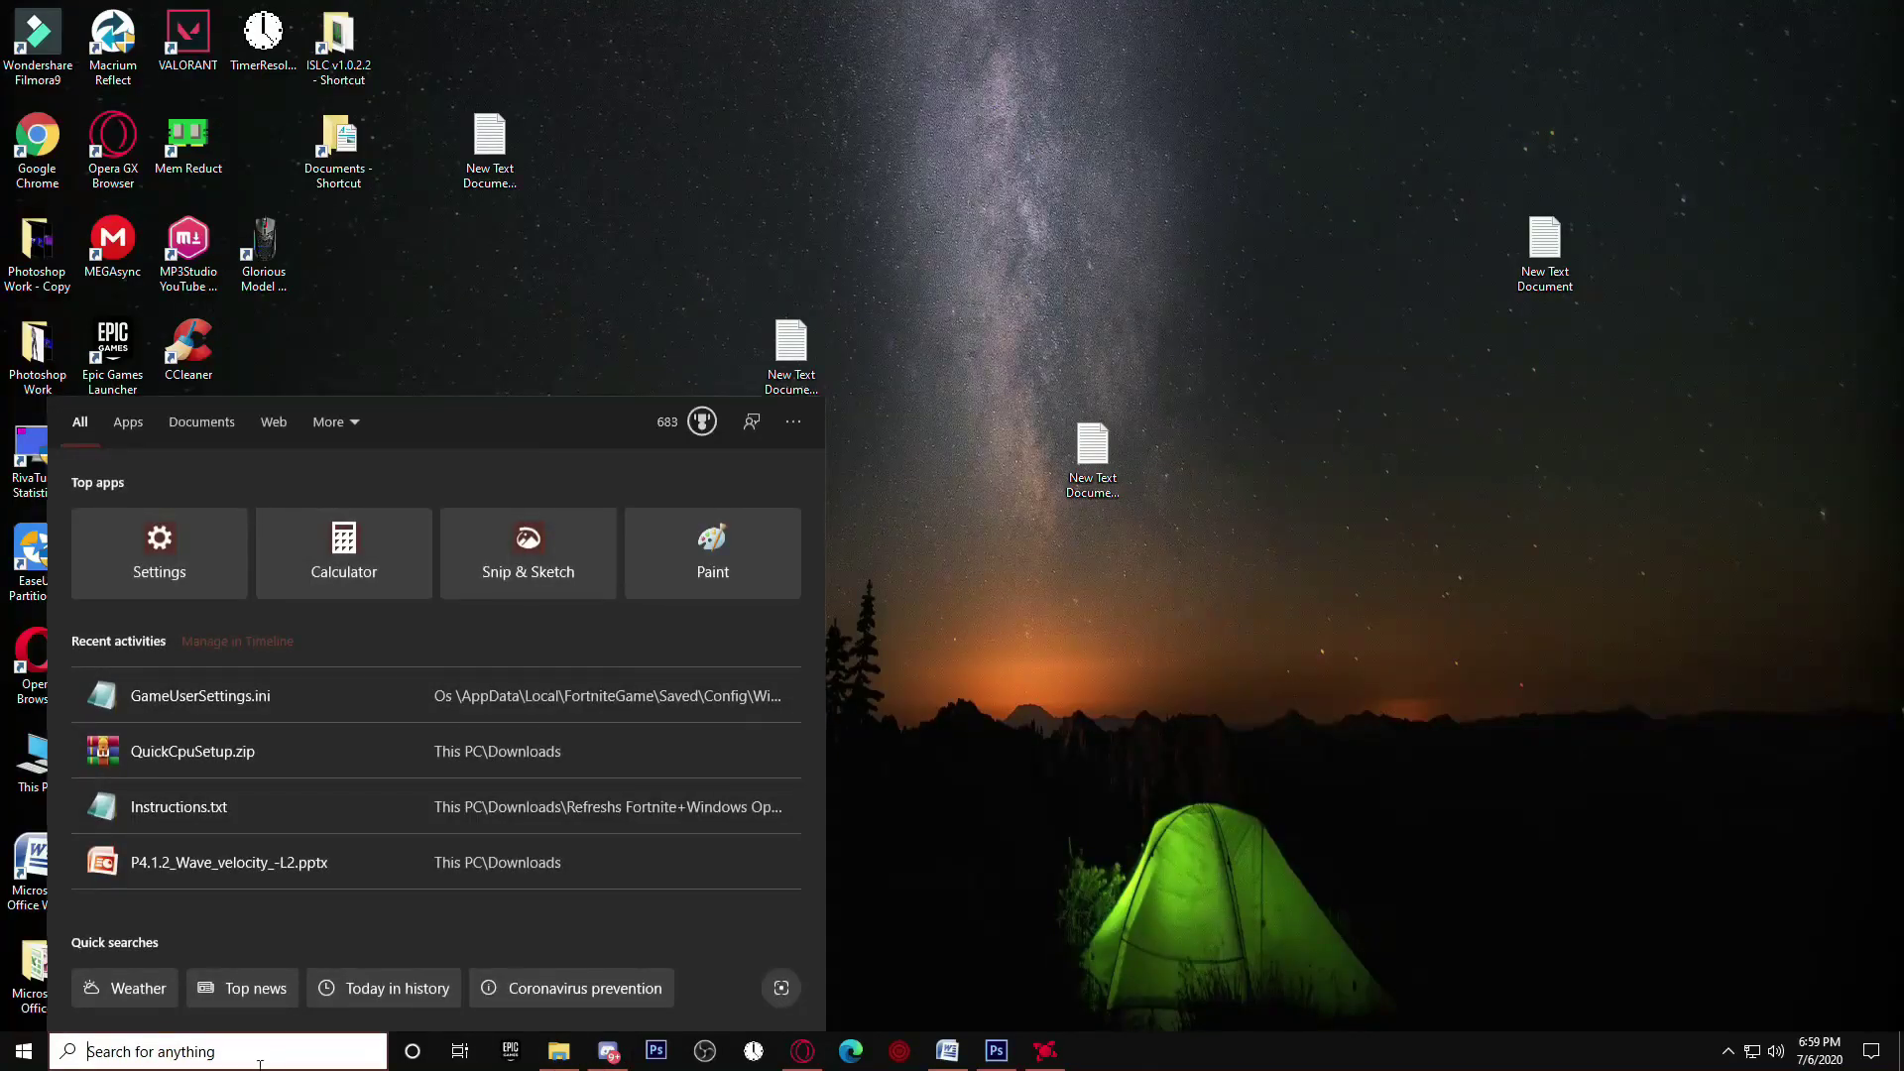
{"action": "type", "text": "sett"}
{"action": "key", "text": "Return"}
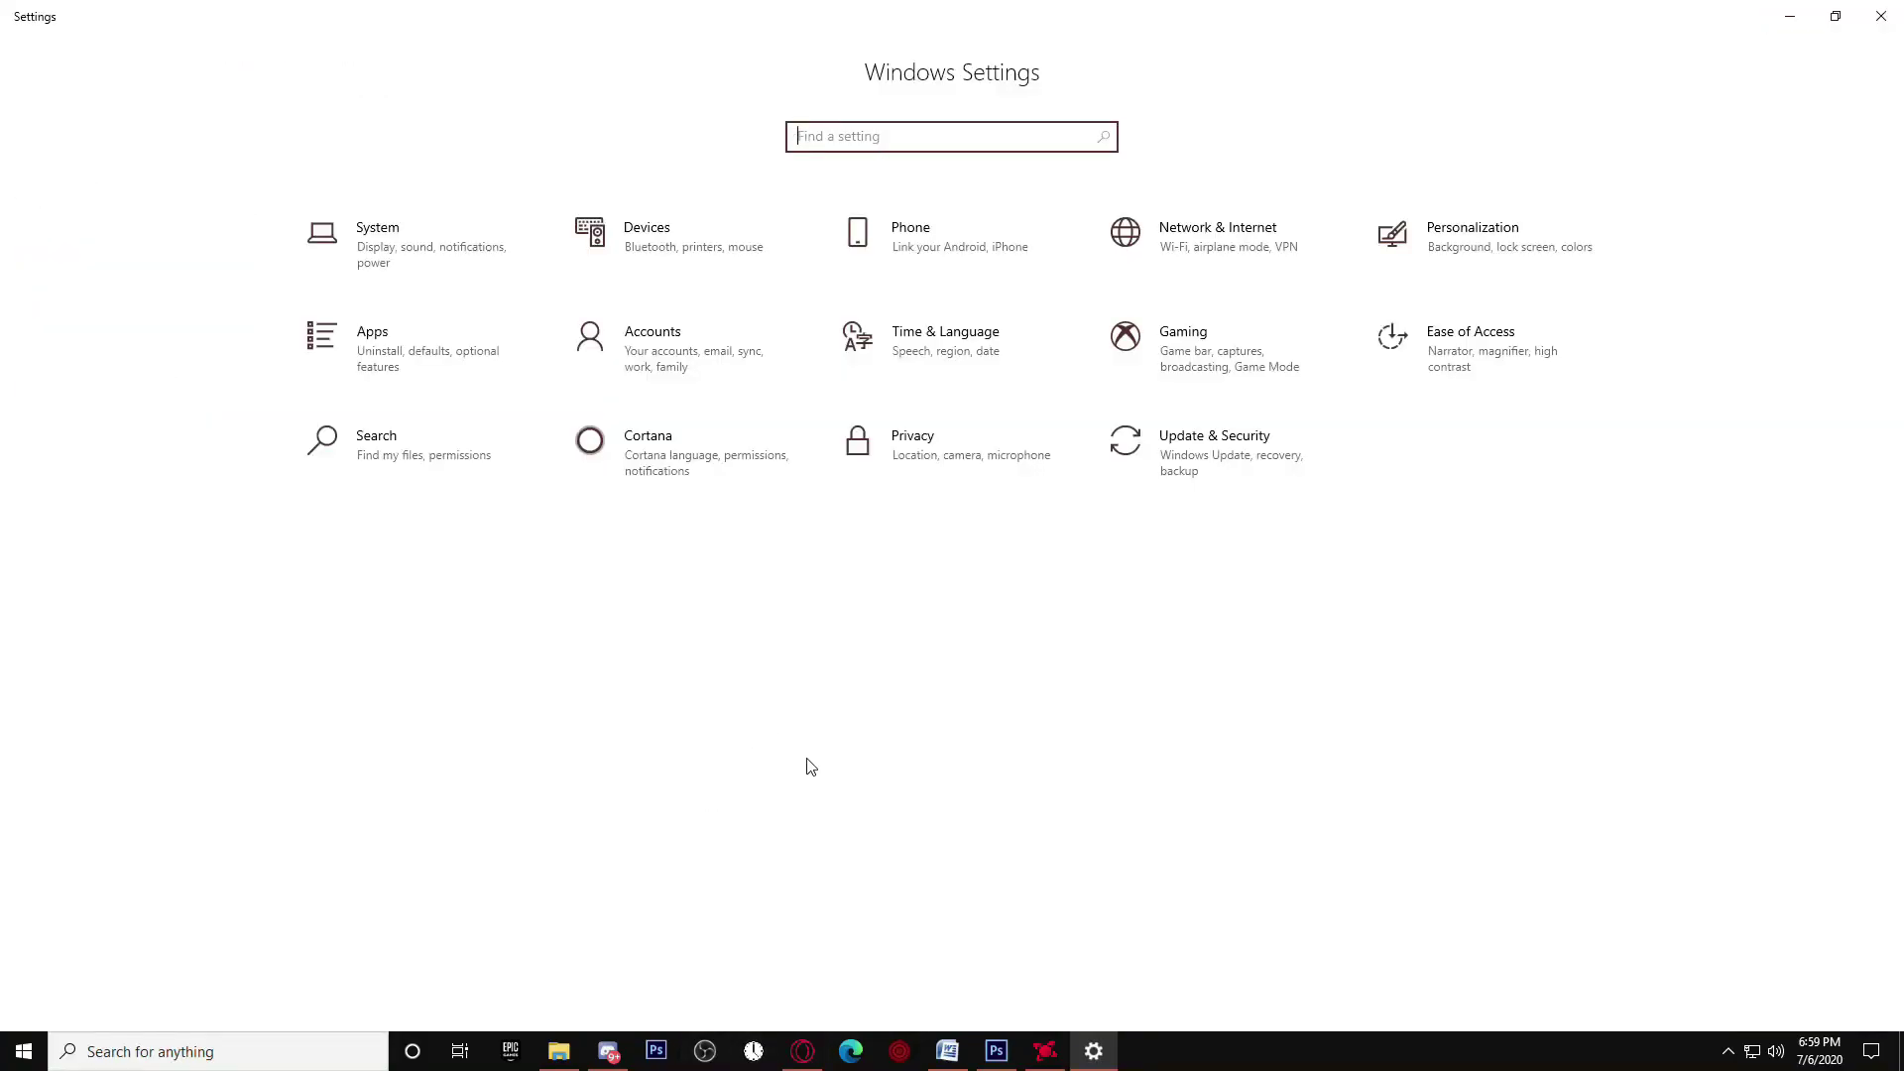
{"action": "left_click", "coordinate": [1190, 491]}
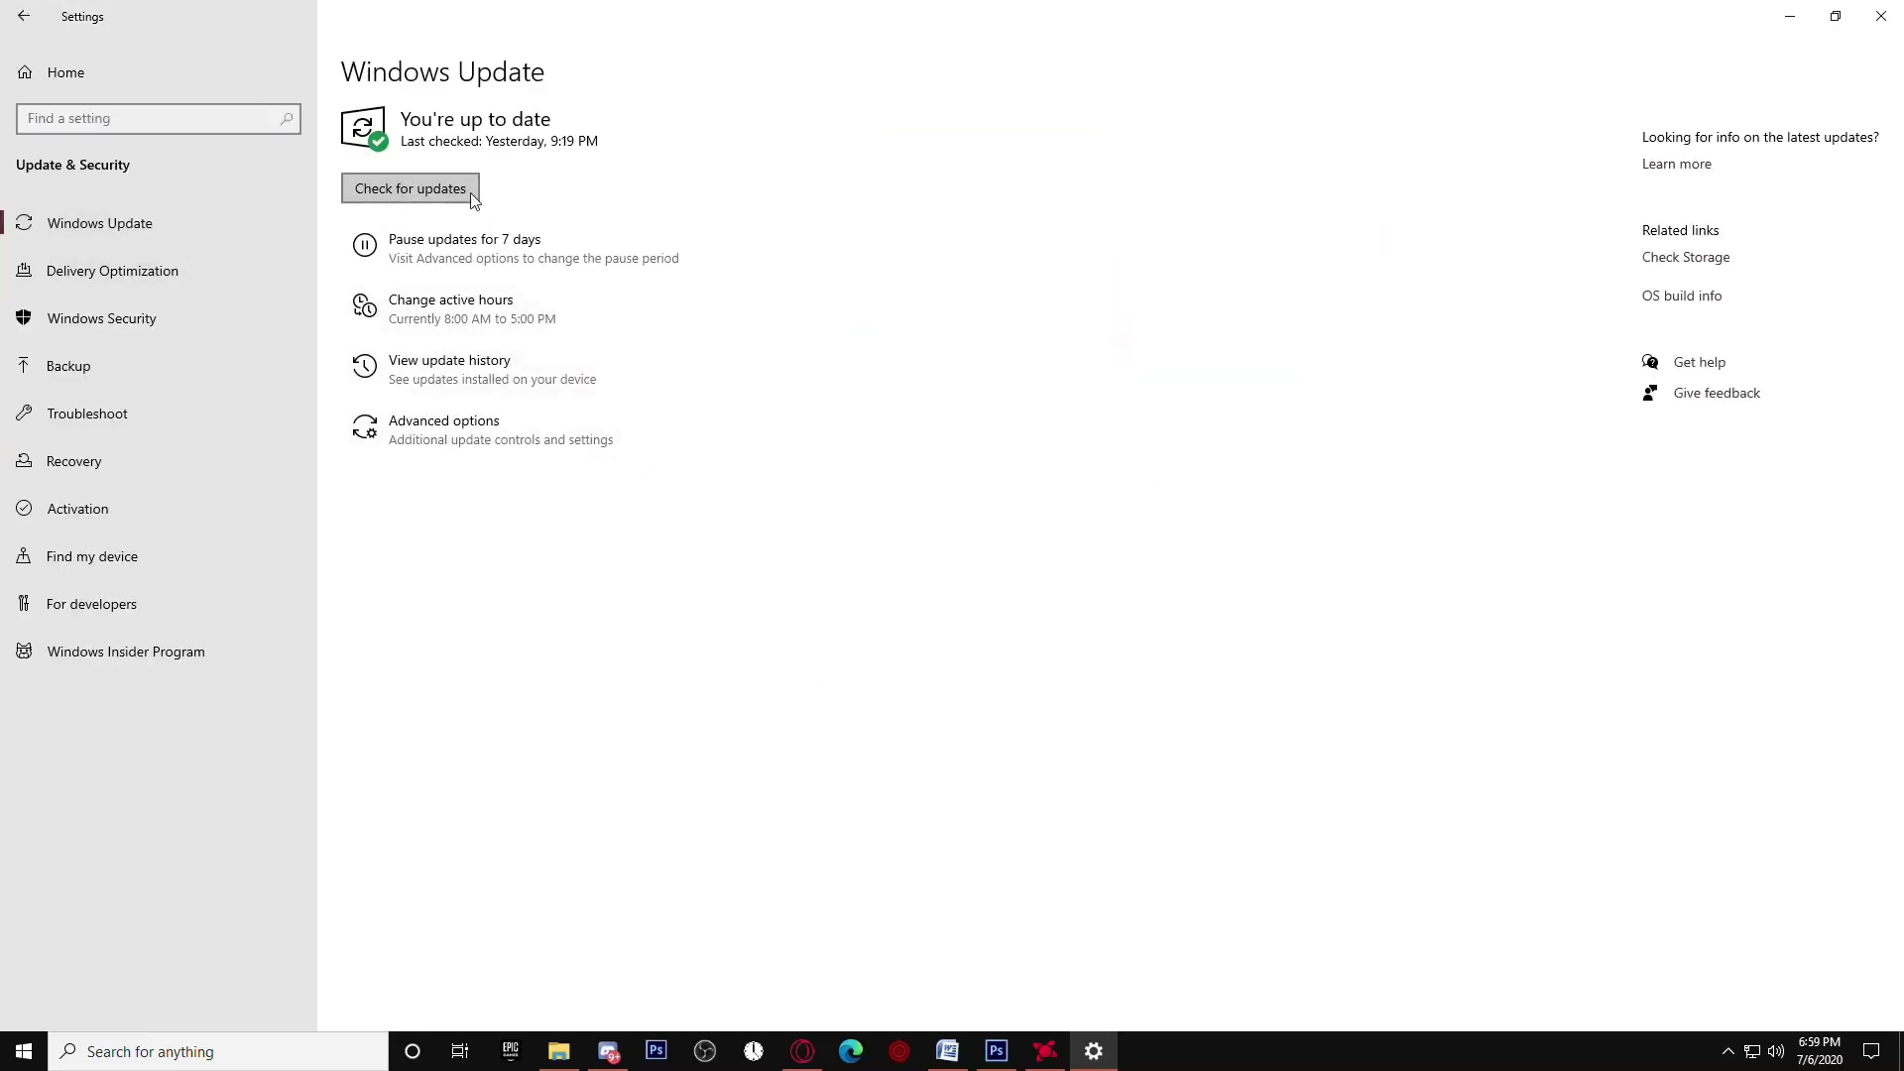
- Open the Background apps page in the Privacy settings
{"action": "key", "text": "alt+Left"}
{"action": "left_click", "coordinate": [977, 448]}
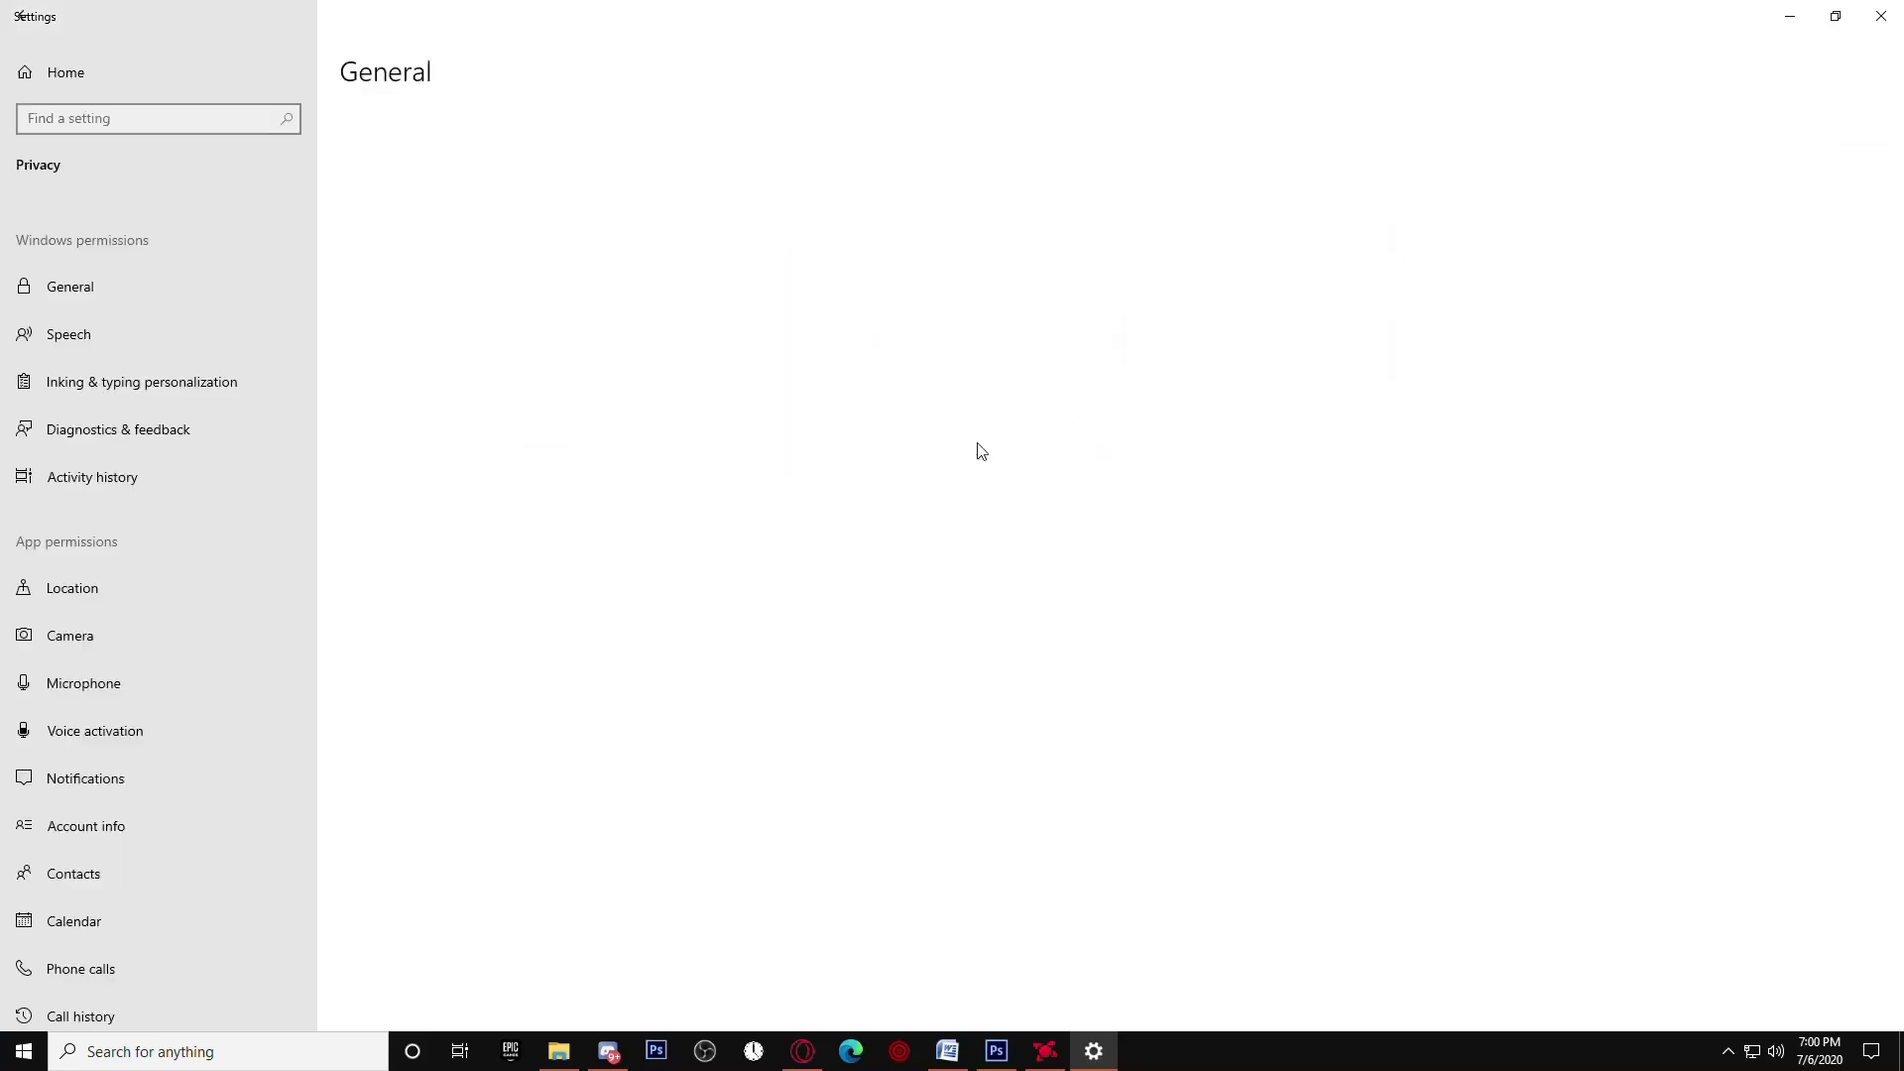
{"action": "scroll", "coordinate": [117, 627], "scroll_direction": "down", "scroll_amount": 6}
{"action": "left_click", "coordinate": [117, 691]}
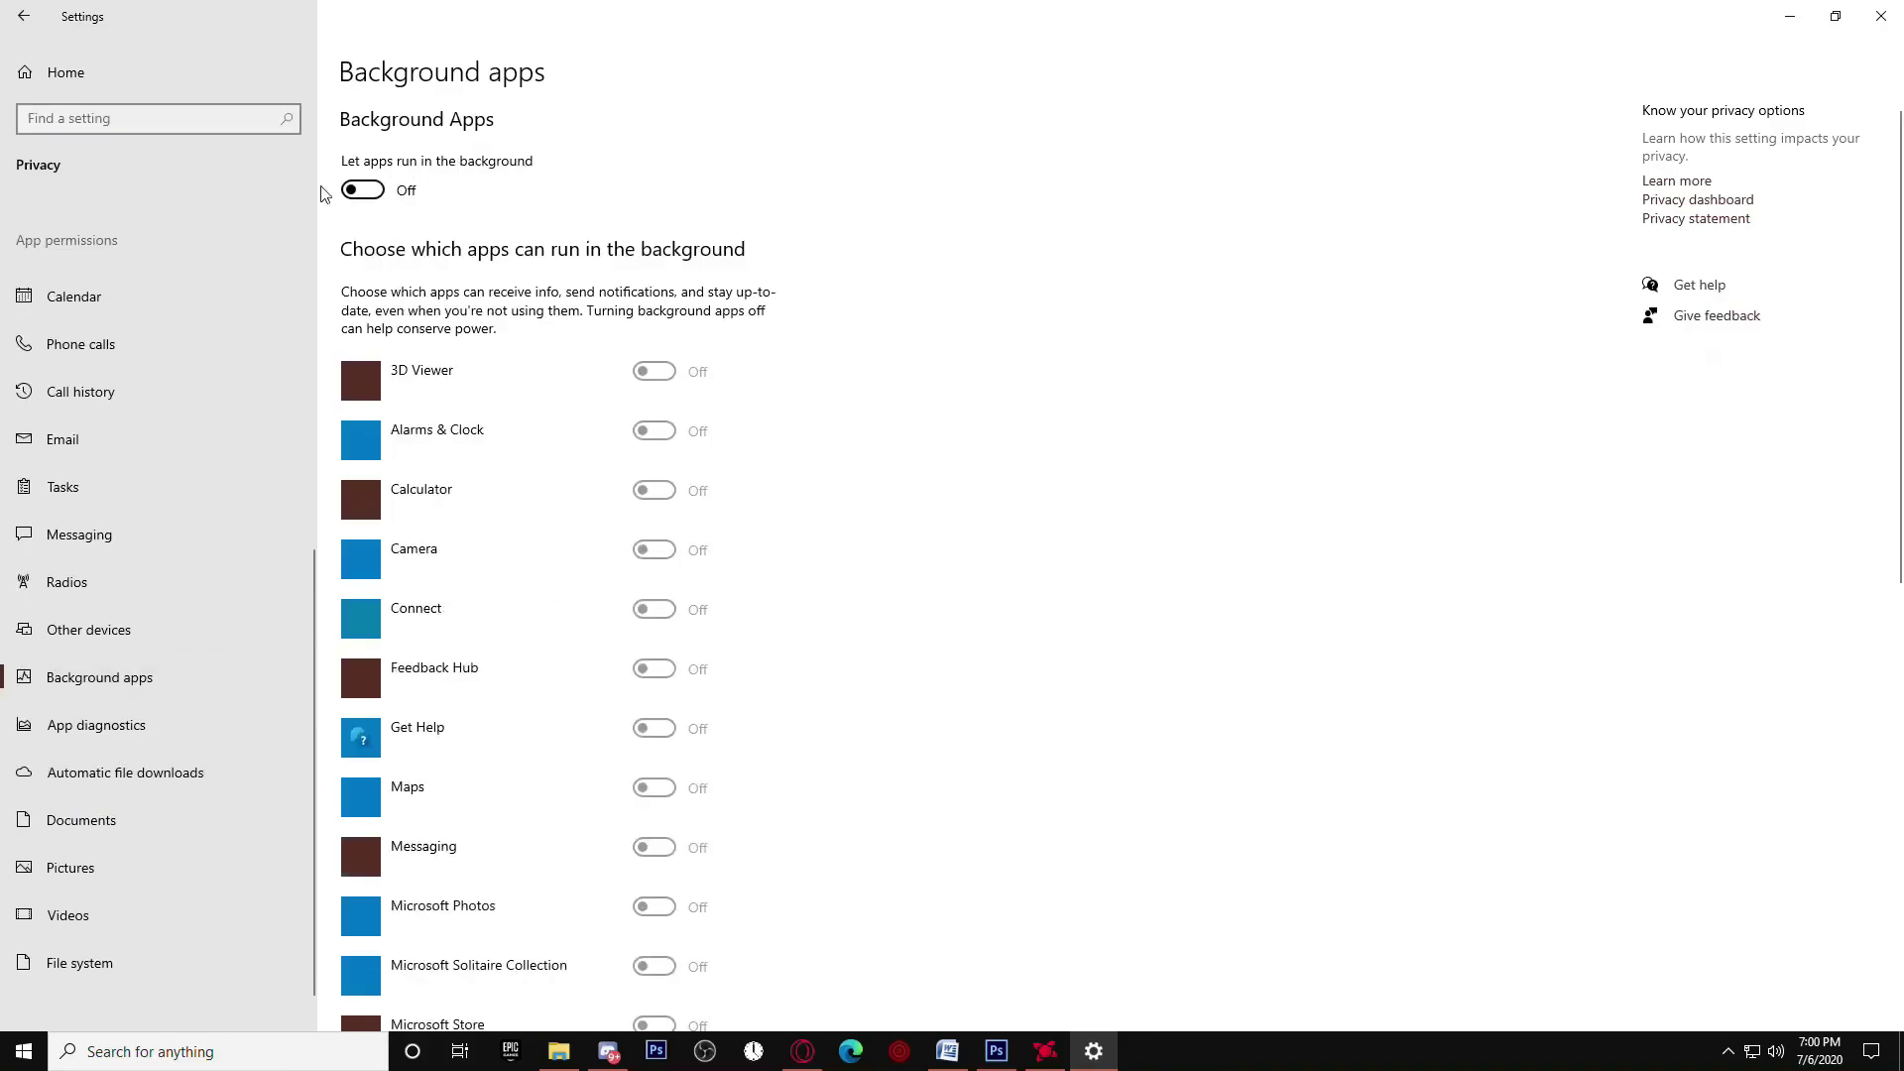
- Check the switch that lets apps run in the background and its app list, and open the General privacy page
{"action": "left_click", "coordinate": [375, 193]}
{"action": "left_click", "coordinate": [375, 193]}
{"action": "scroll", "coordinate": [600, 536], "scroll_direction": "down", "scroll_amount": 7}
{"action": "scroll", "coordinate": [164, 524], "scroll_direction": "up", "scroll_amount": 2}
{"action": "scroll", "coordinate": [149, 476], "scroll_direction": "up", "scroll_amount": 3}
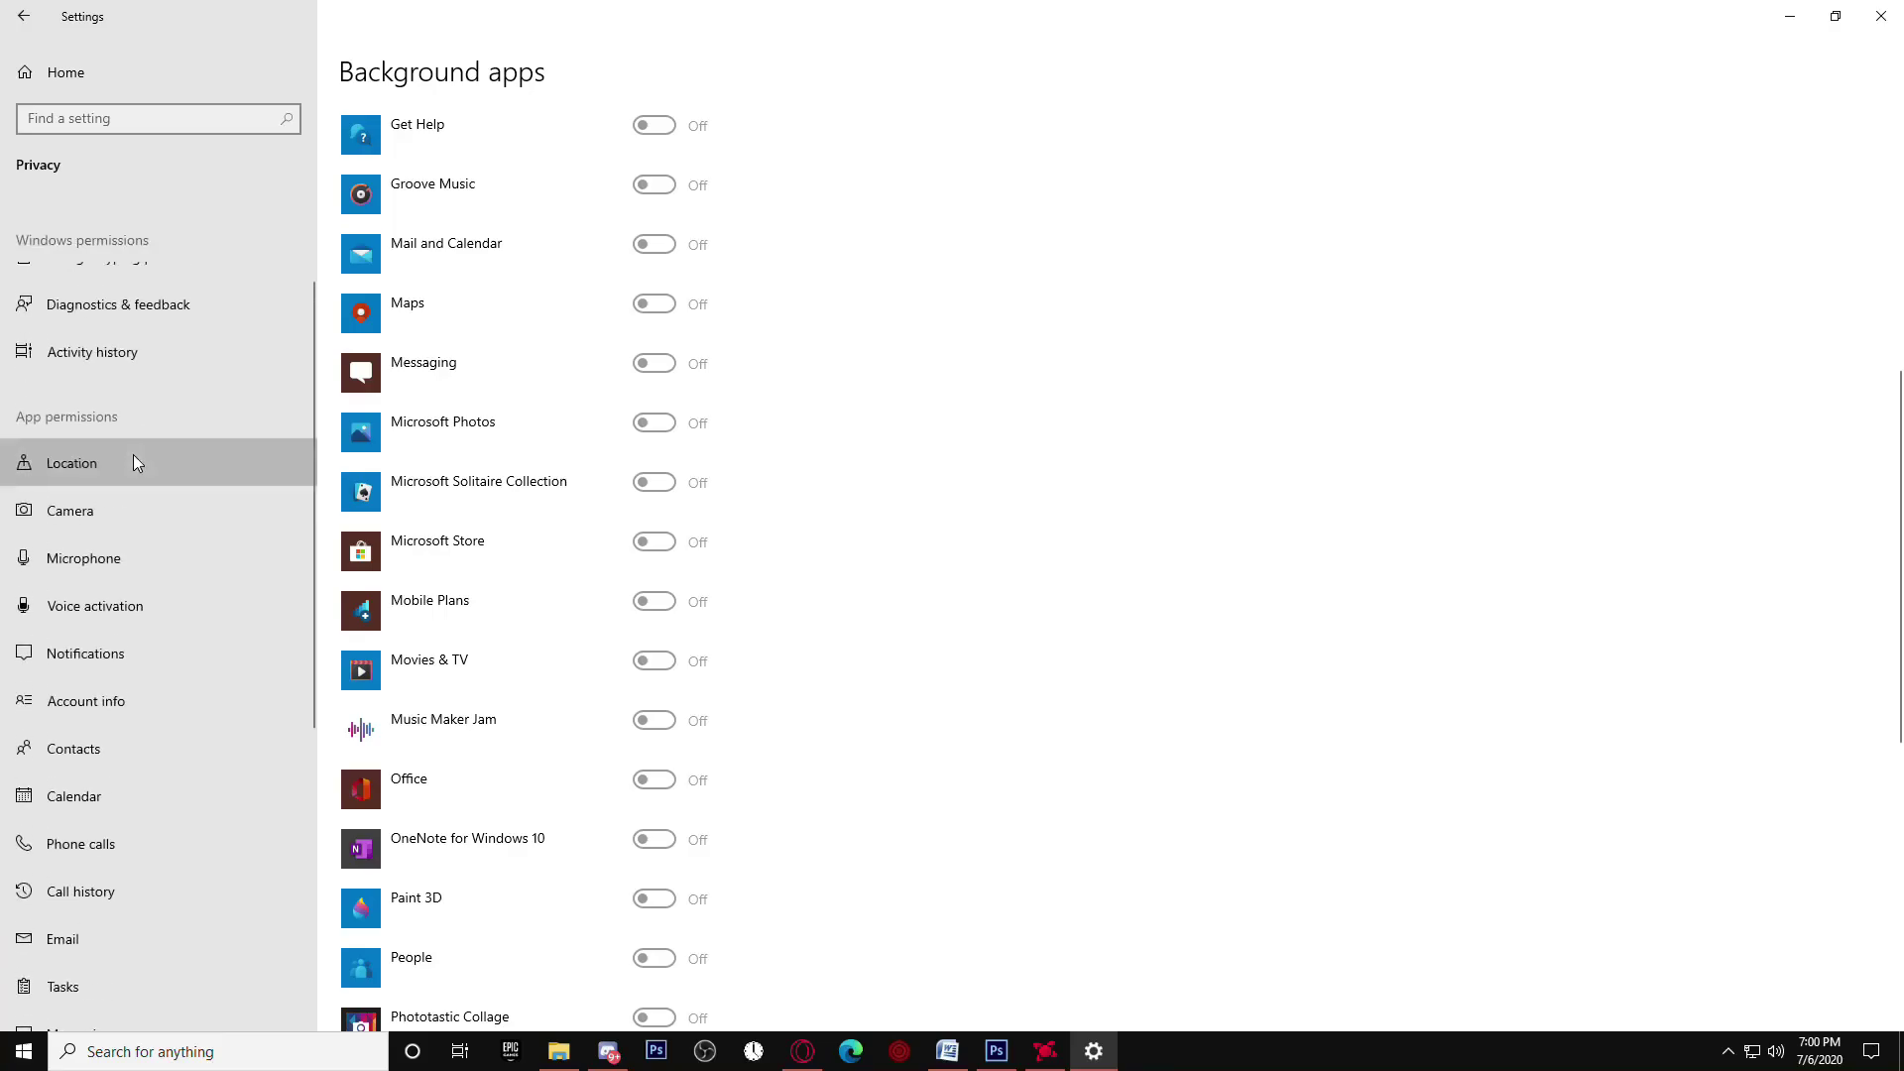
{"action": "left_click", "coordinate": [132, 456]}
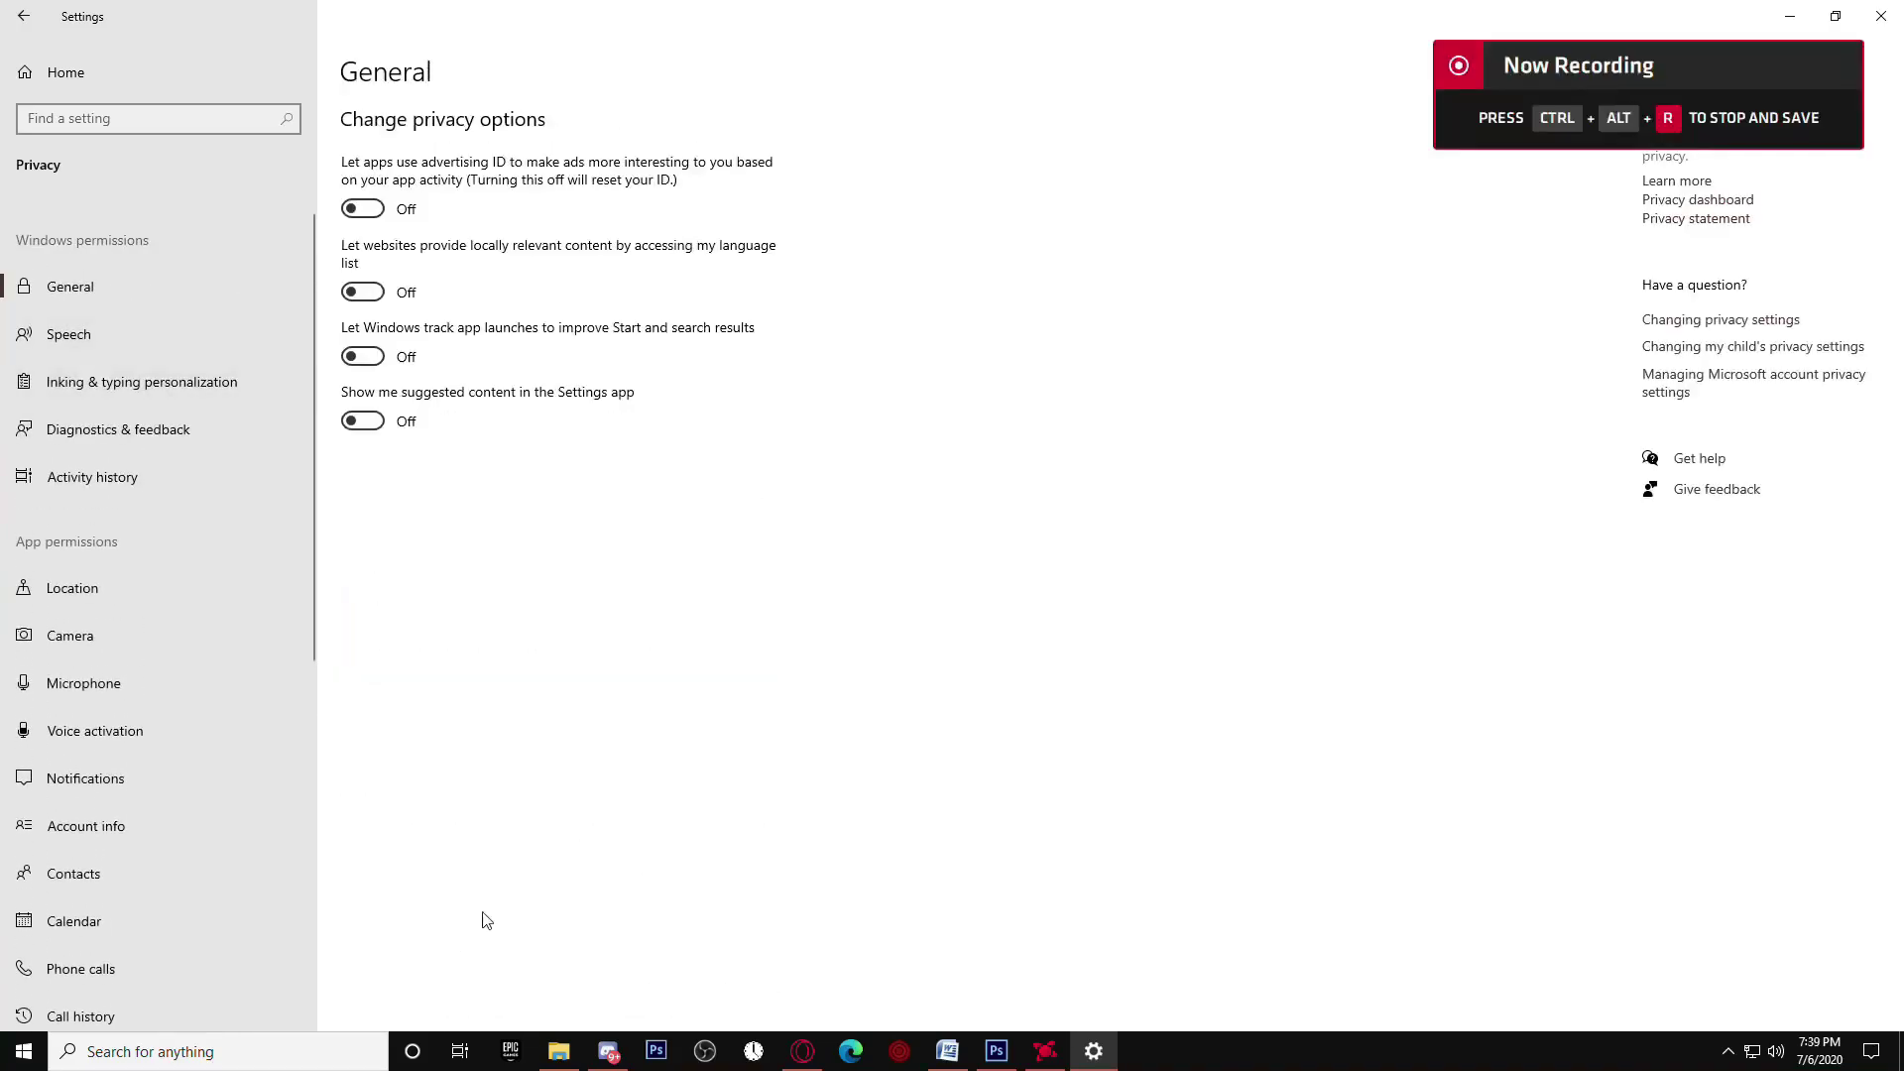
- Open the advanced system settings from This PC's properties and bring up the Performance Options
{"action": "left_click", "coordinate": [273, 1055]}
{"action": "type", "text": "this pc"}
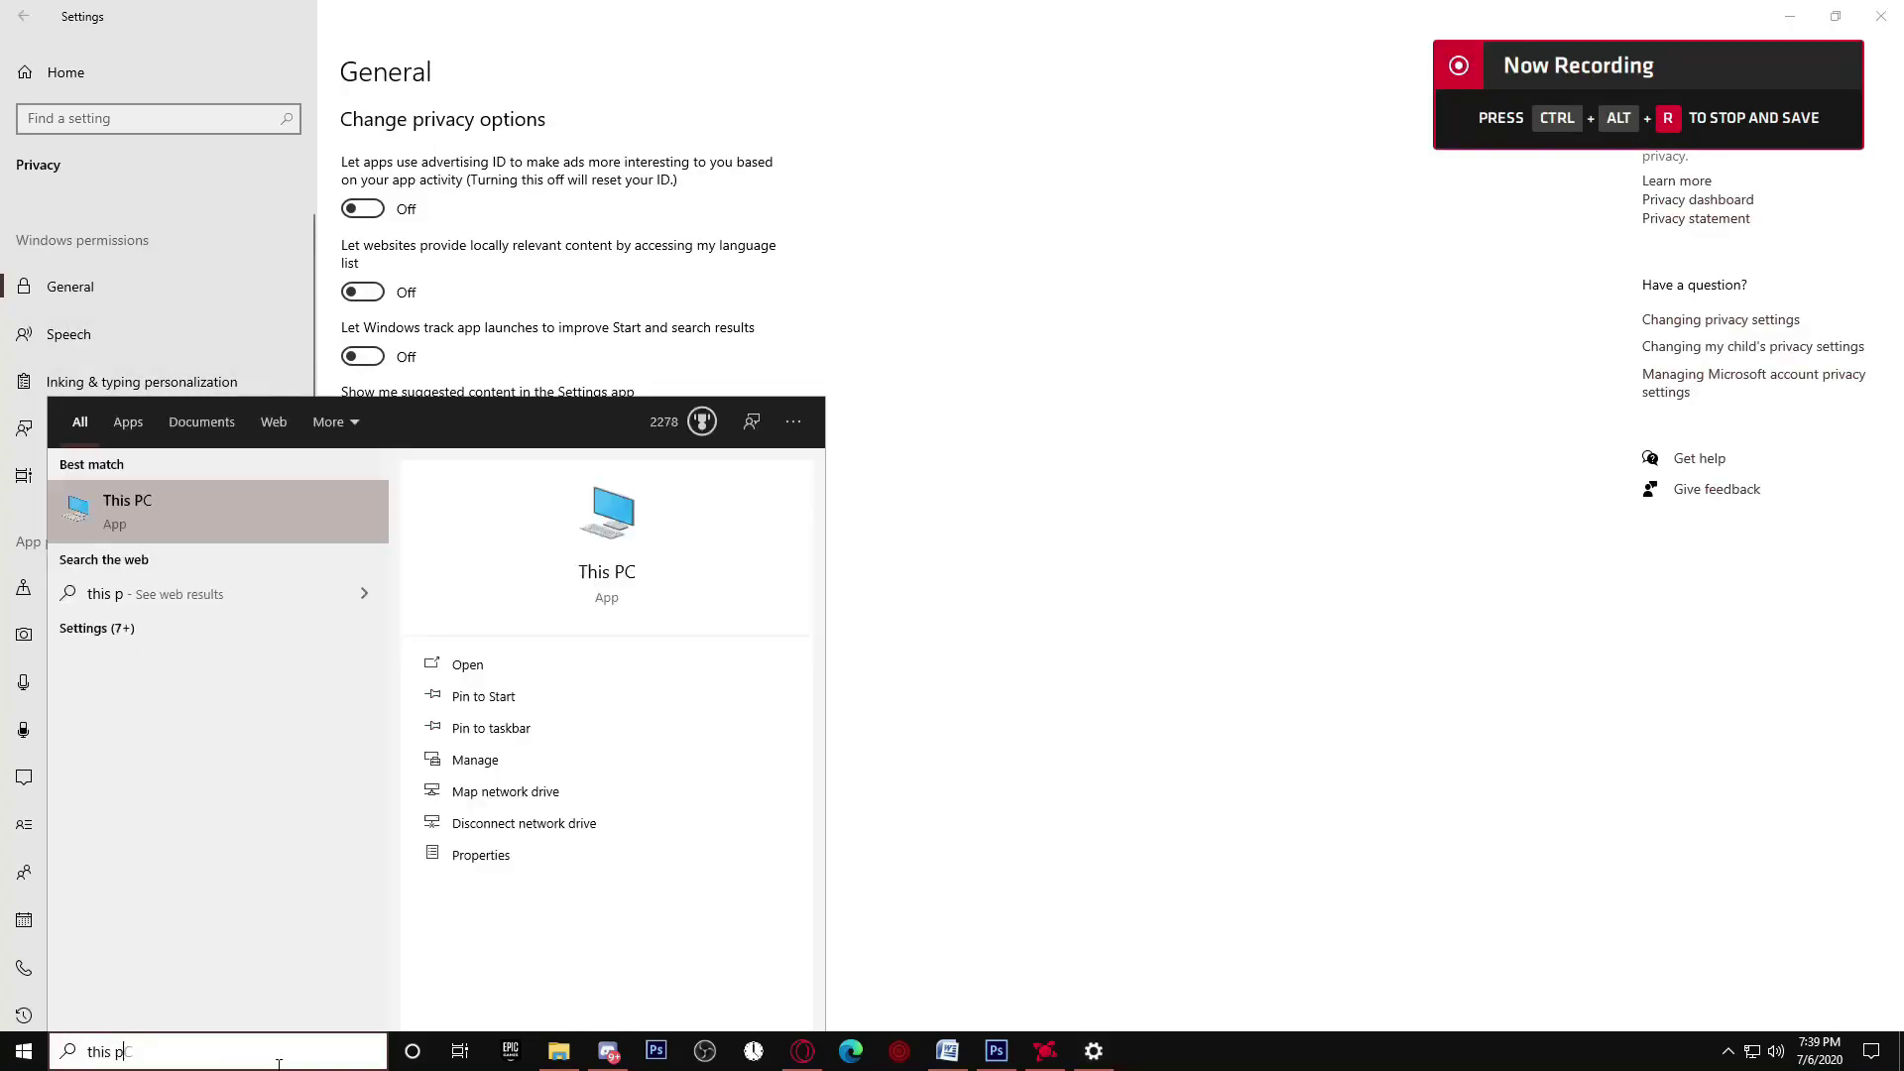
{"action": "right_click", "coordinate": [598, 583]}
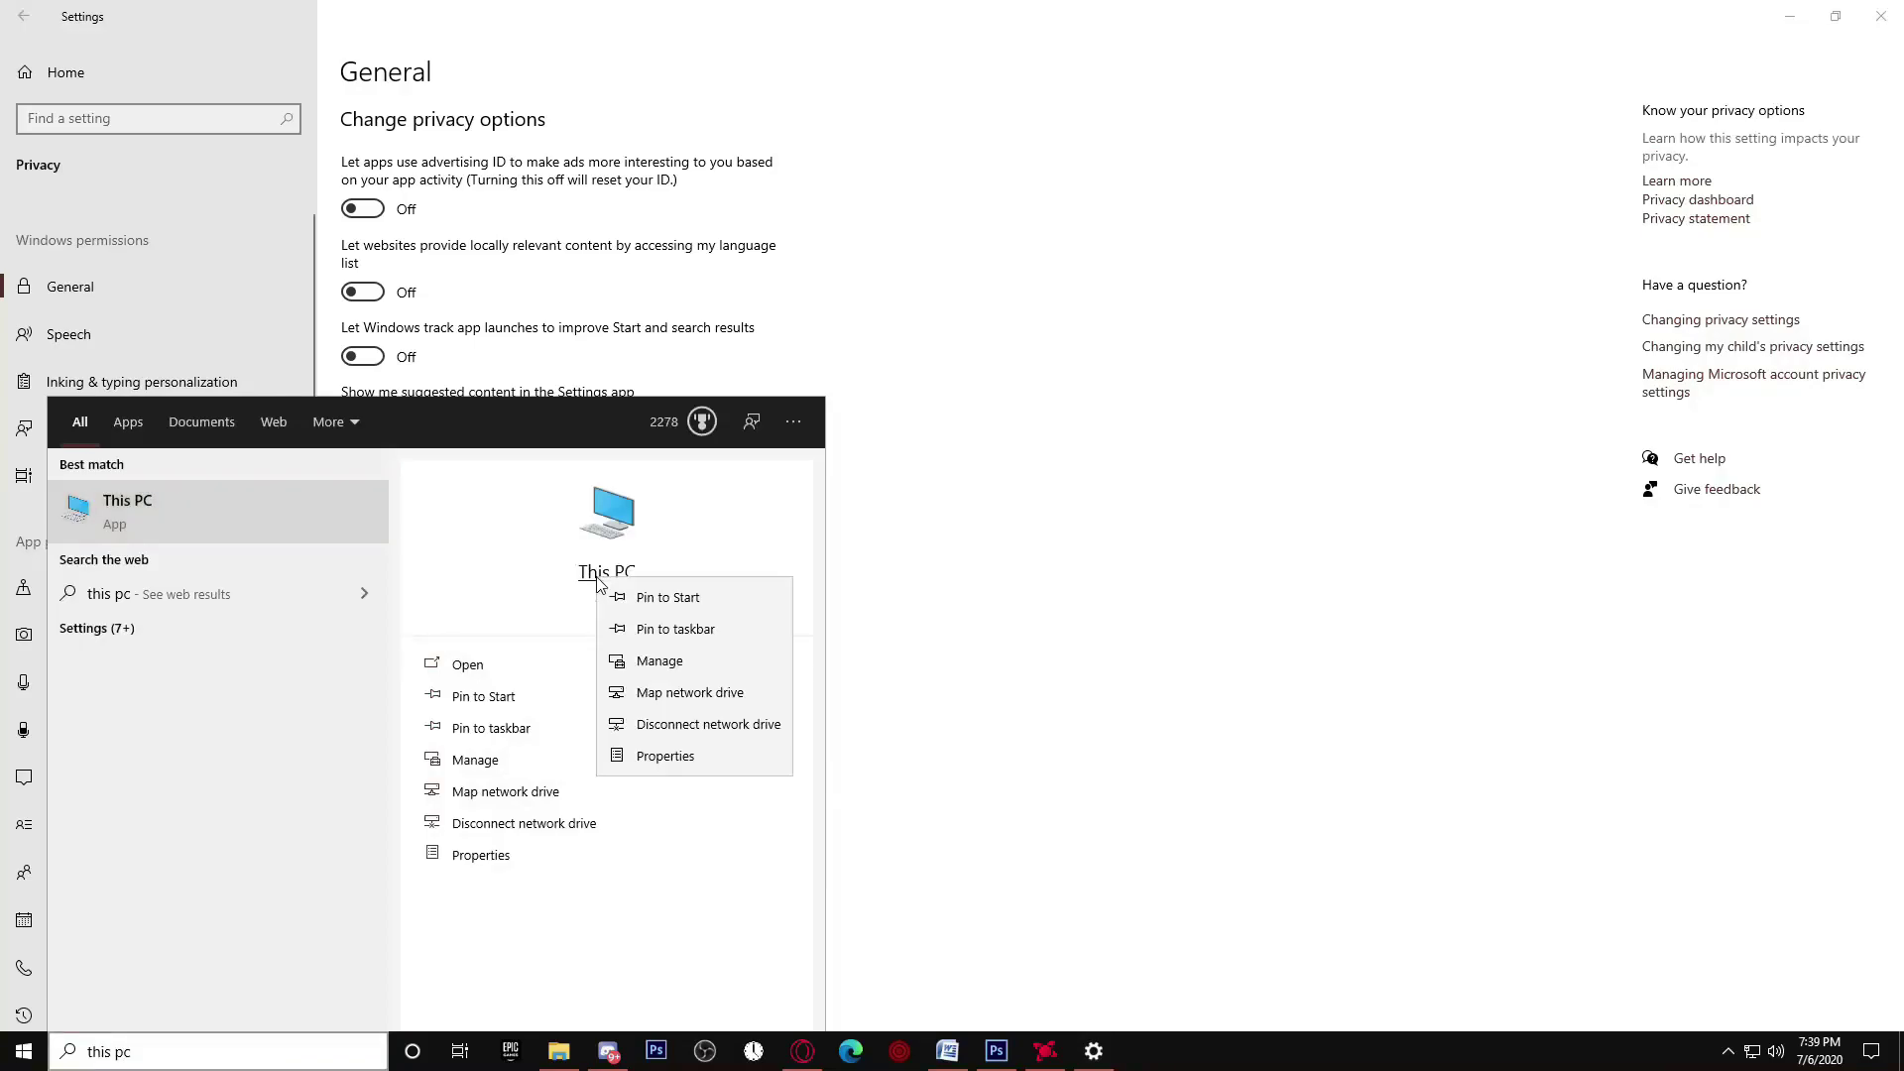
{"action": "left_click", "coordinate": [686, 758]}
{"action": "left_click", "coordinate": [1091, 377]}
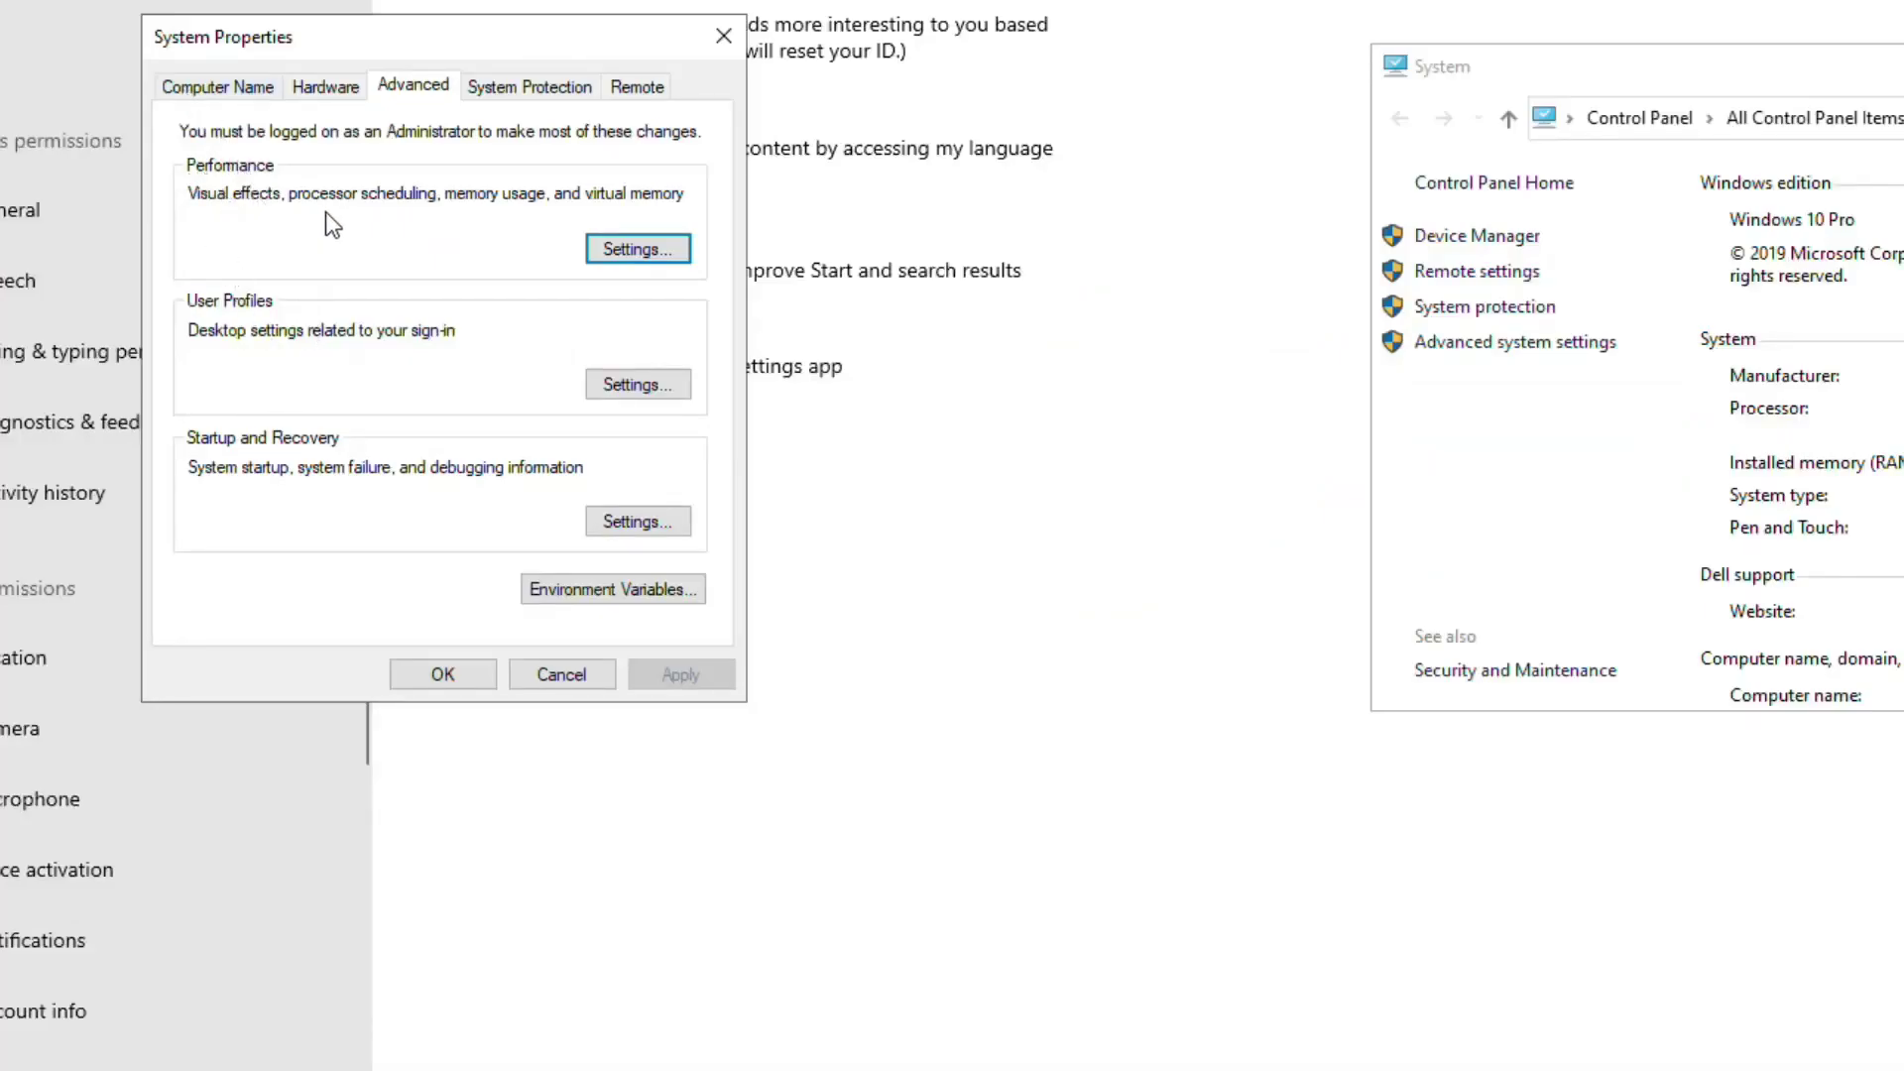
{"action": "left_click", "coordinate": [618, 250]}
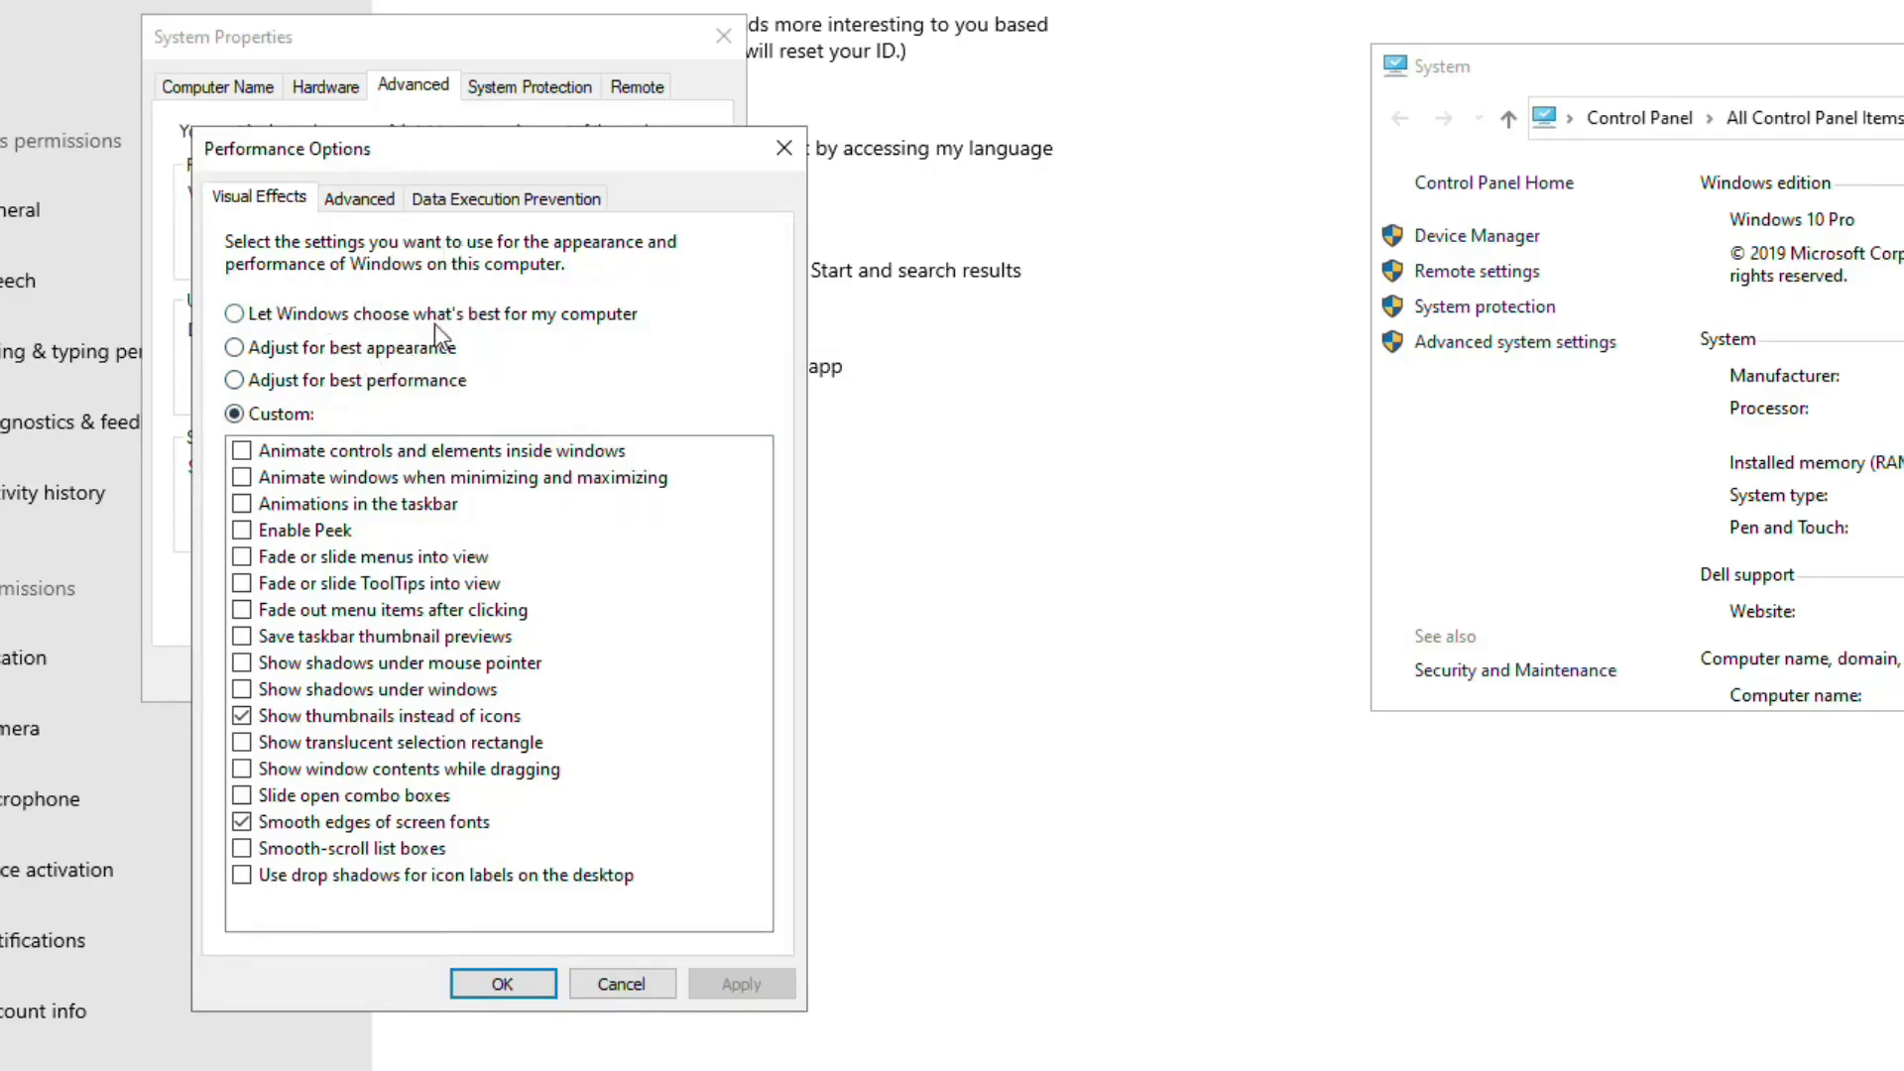
- Adjust visual effects for best performance, enable only Show thumbnails instead of icons, and apply the change
{"action": "left_click", "coordinate": [375, 349]}
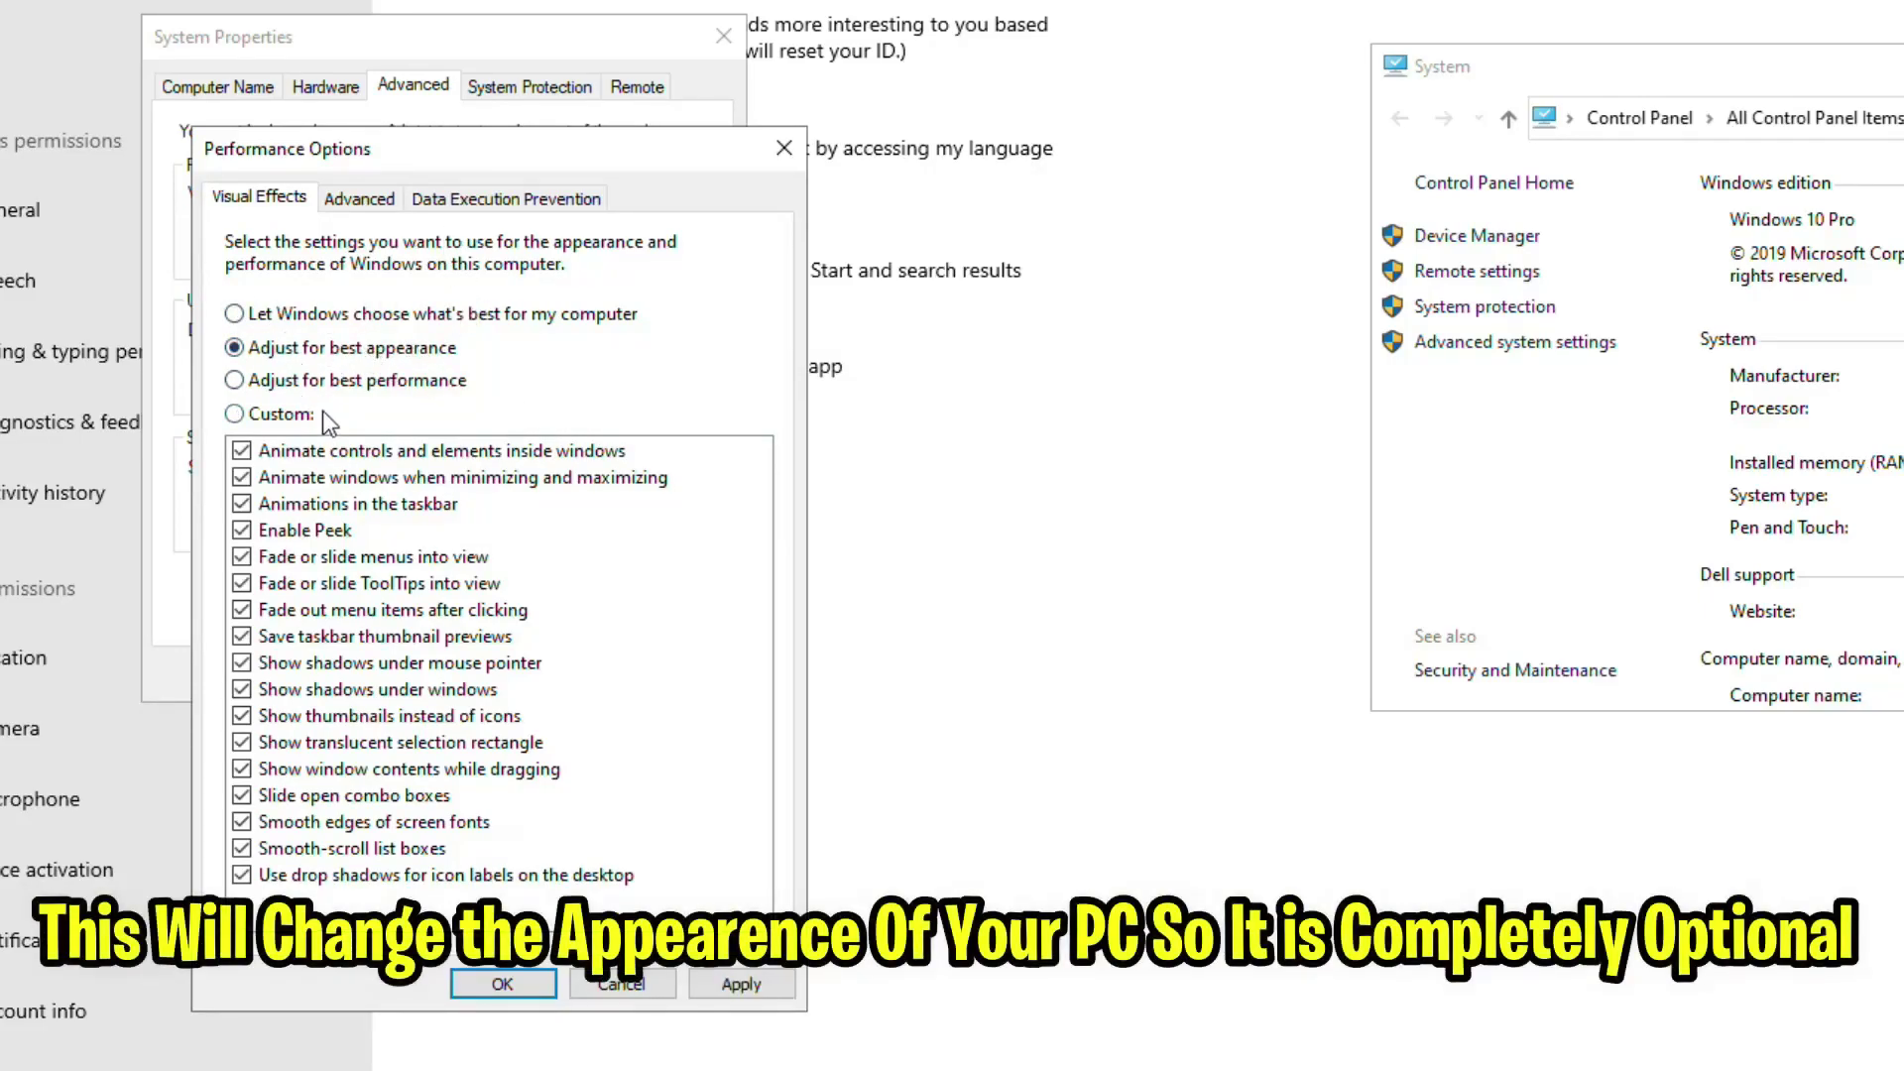
{"action": "left_click", "coordinate": [340, 387]}
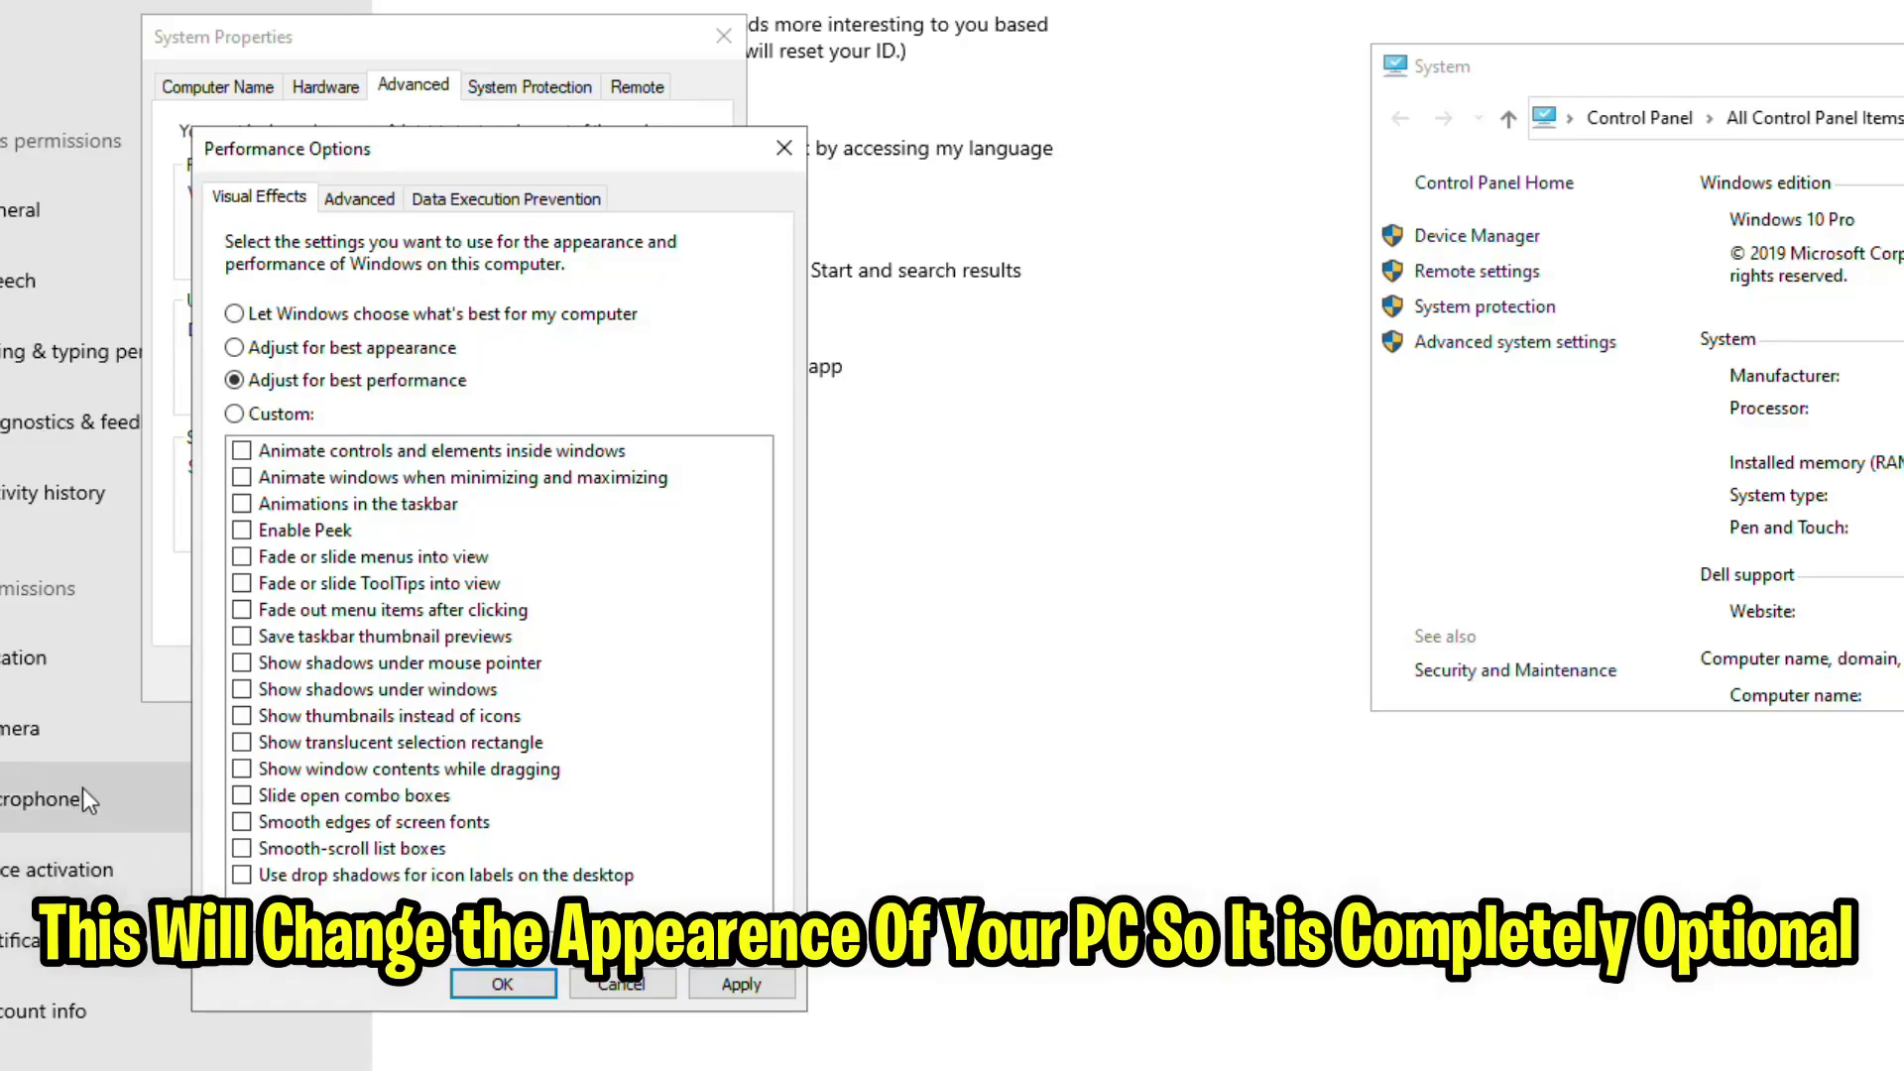
{"action": "left_click", "coordinate": [241, 716]}
{"action": "left_click", "coordinate": [741, 983]}
{"action": "left_click", "coordinate": [502, 984]}
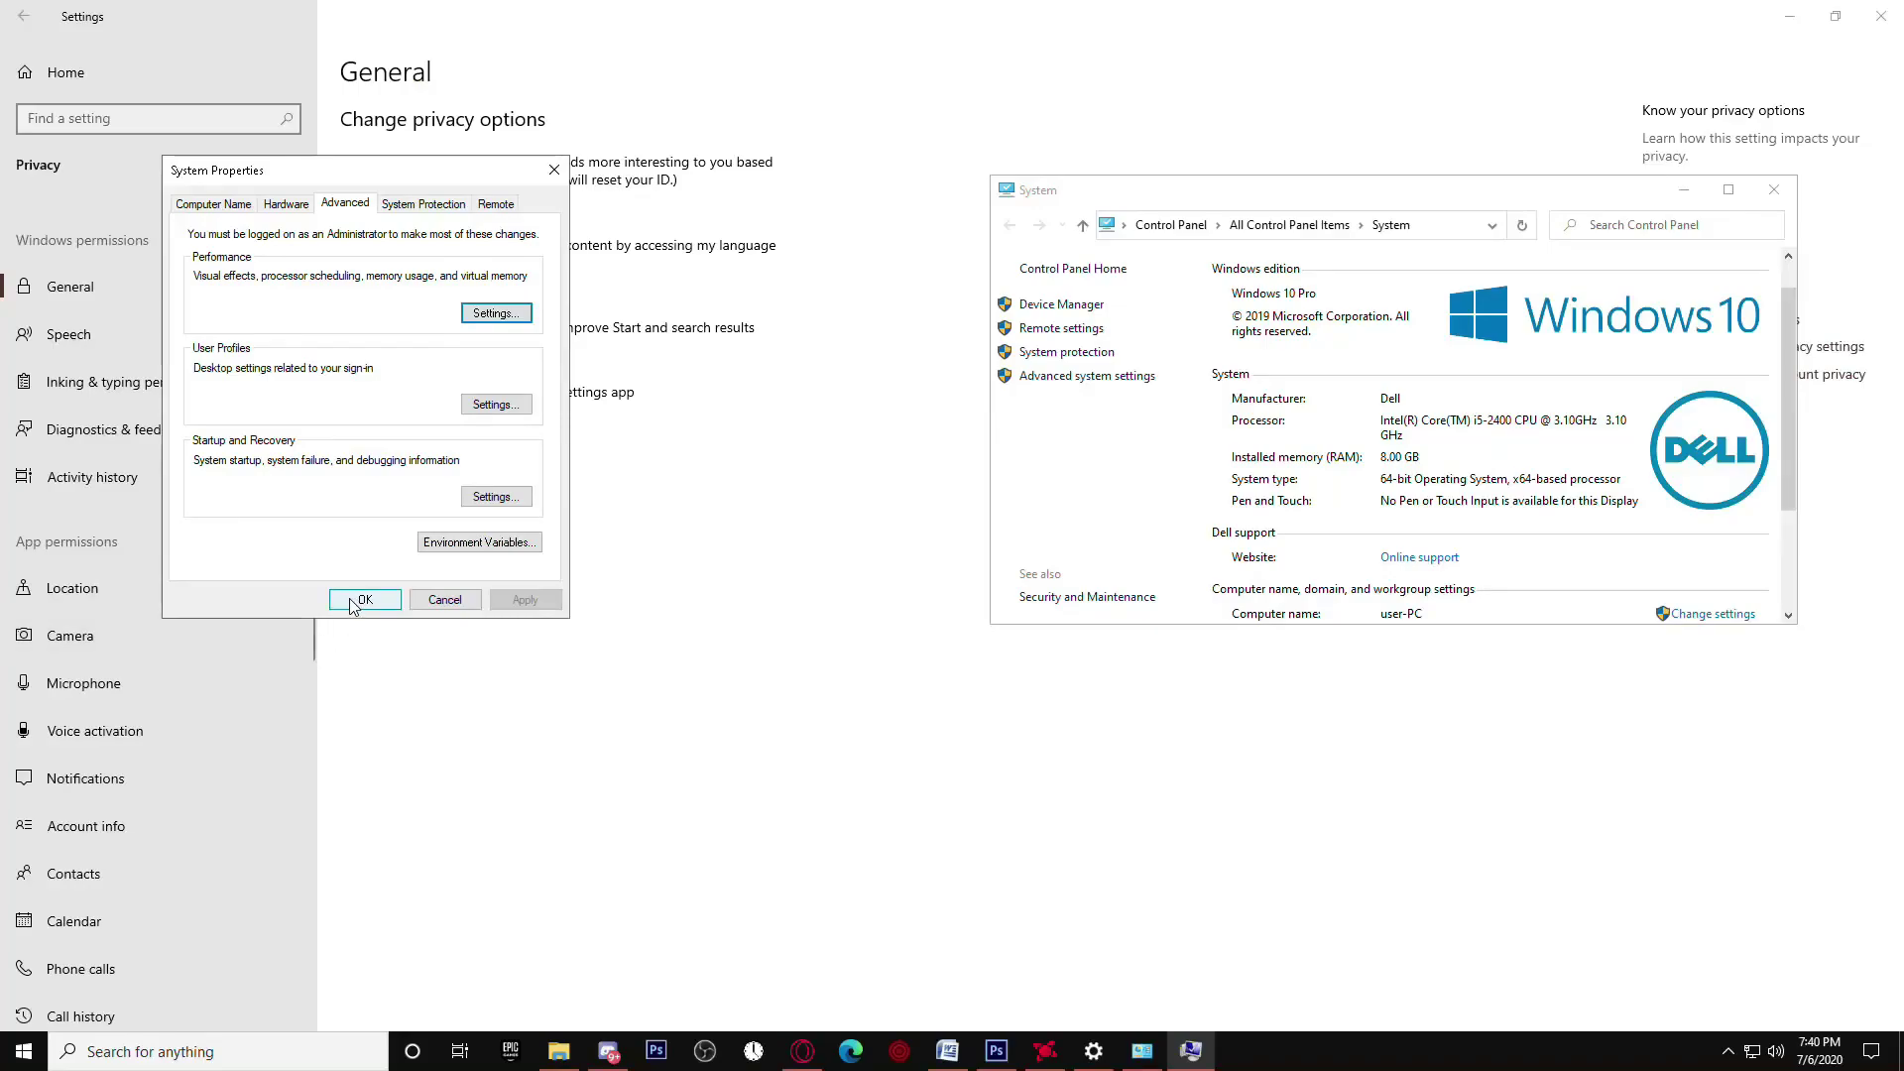
{"action": "left_click", "coordinate": [363, 600]}
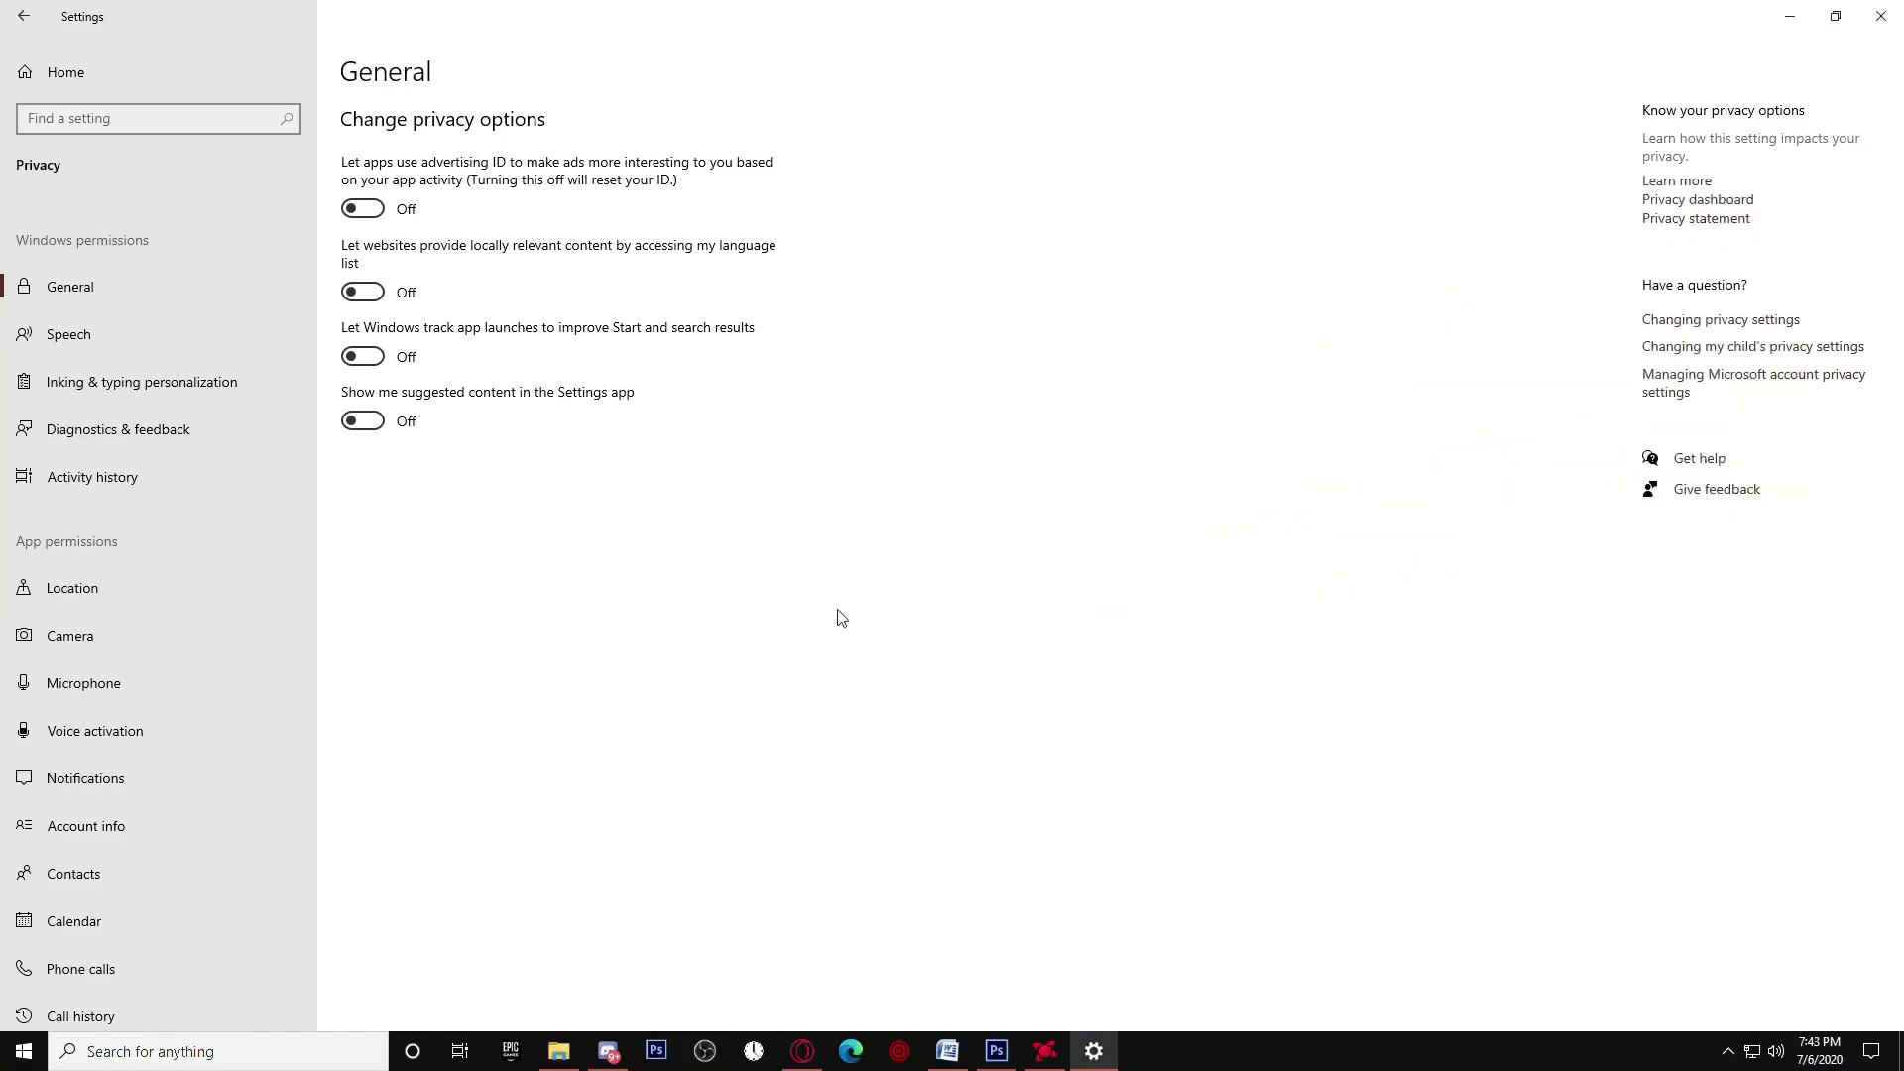
- Find the Game bar settings, check the Game bar recording switch, and open the Captures page
{"action": "left_click", "coordinate": [212, 118]}
{"action": "type", "text": "game ba"}
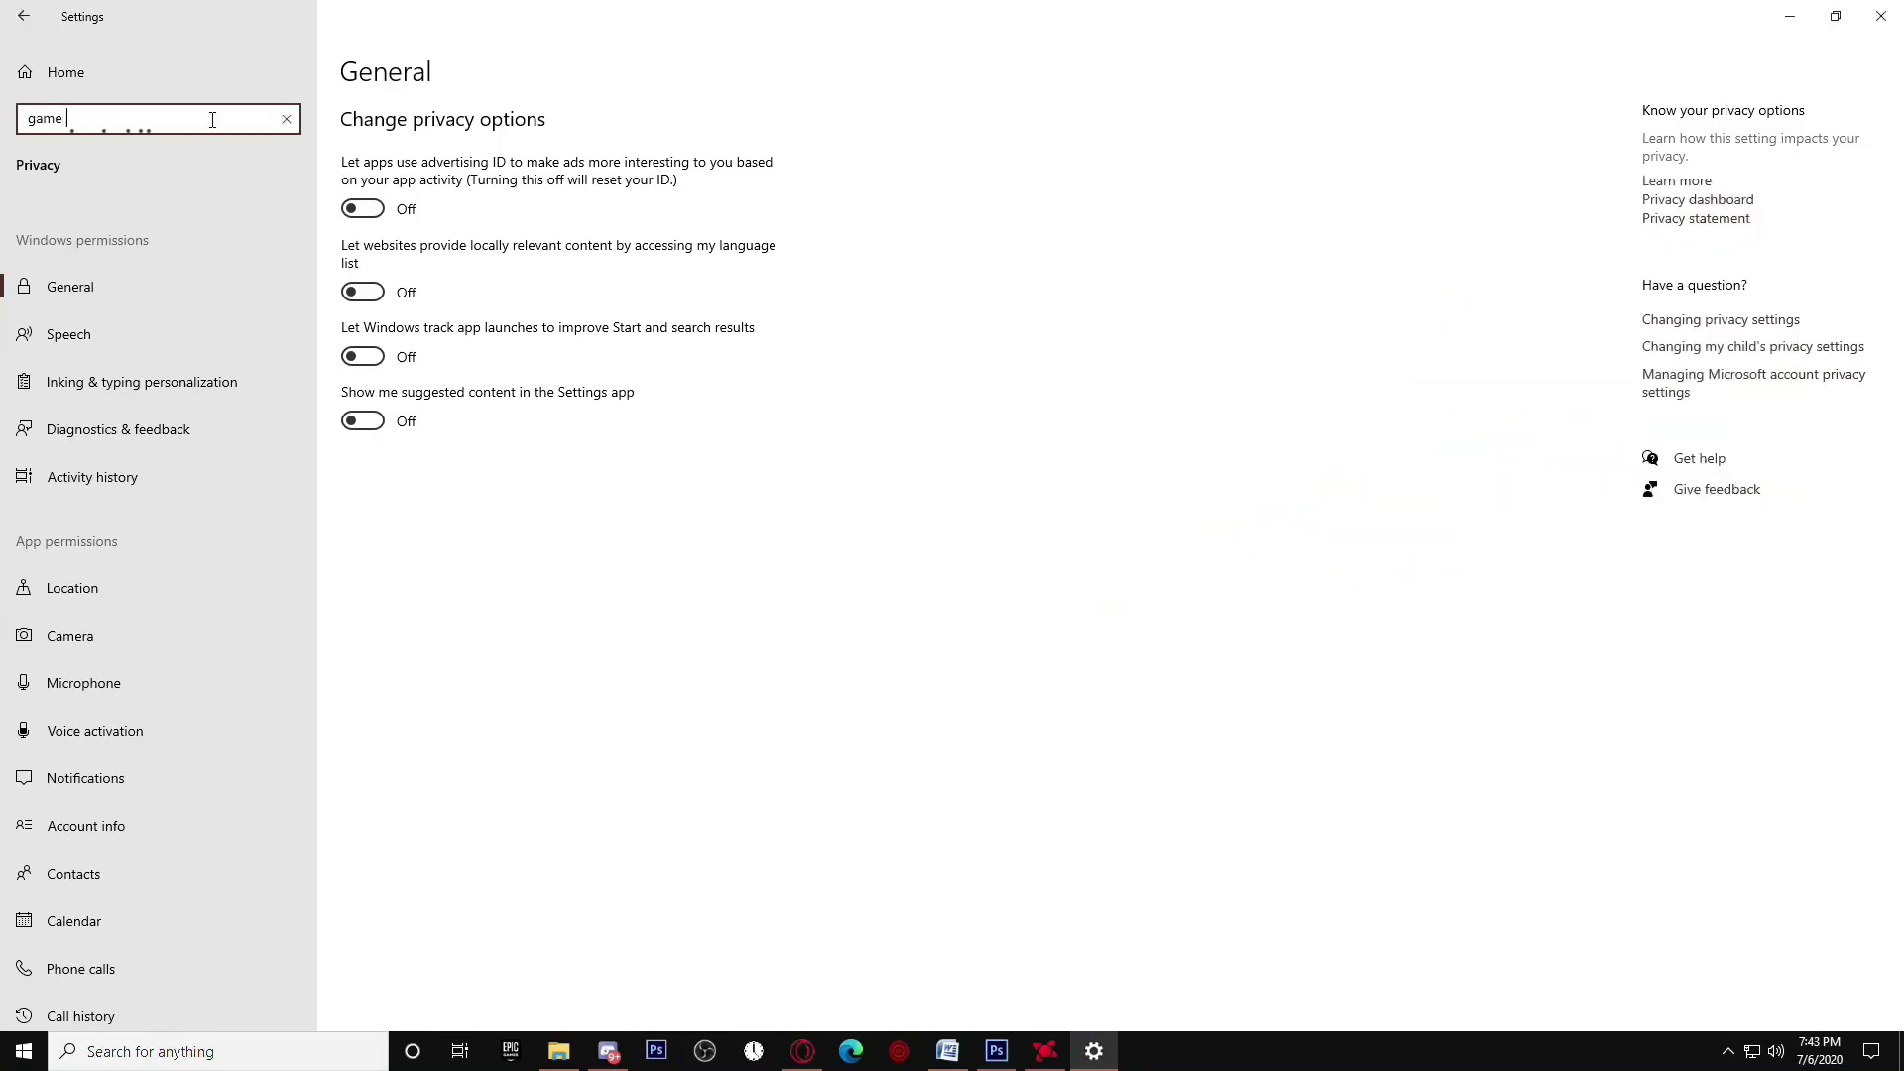
{"action": "left_click", "coordinate": [174, 161]}
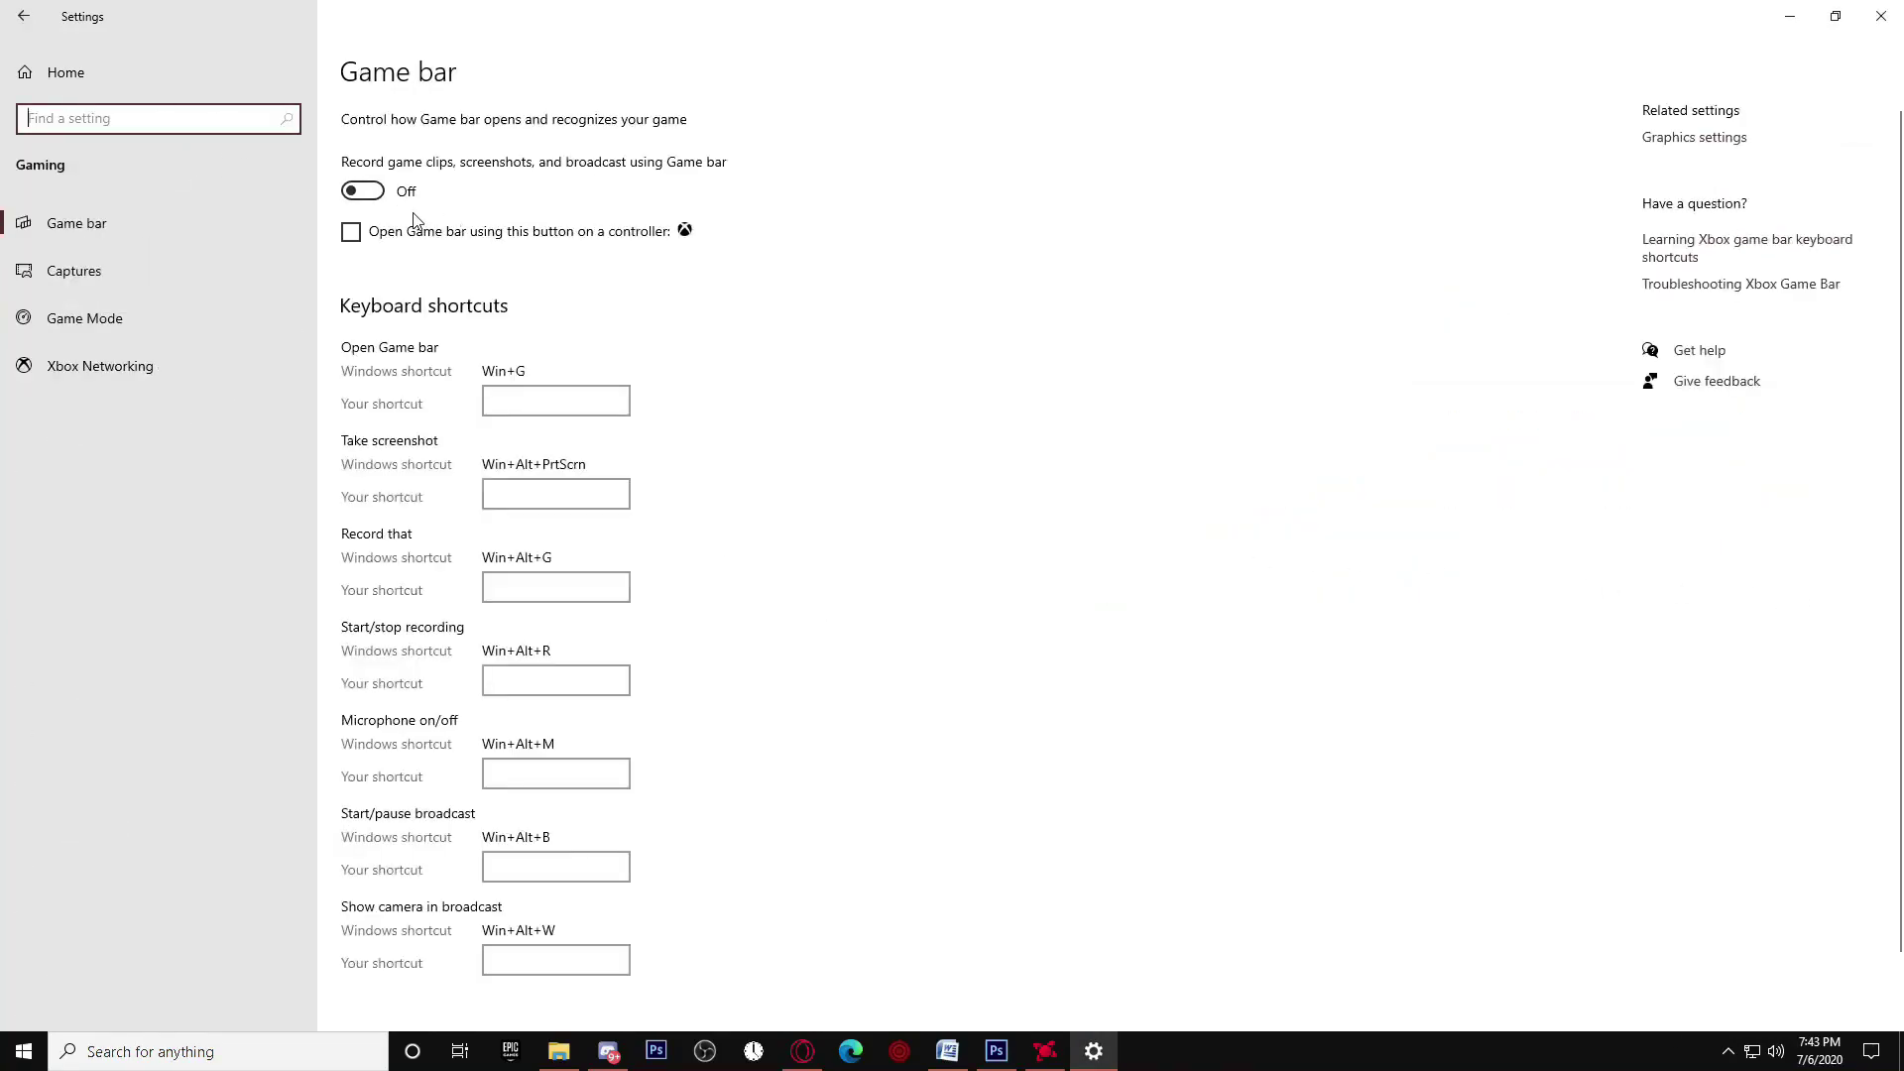
{"action": "left_click", "coordinate": [365, 190]}
{"action": "left_click", "coordinate": [365, 191]}
{"action": "scroll", "coordinate": [436, 218], "scroll_direction": "down", "scroll_amount": 1}
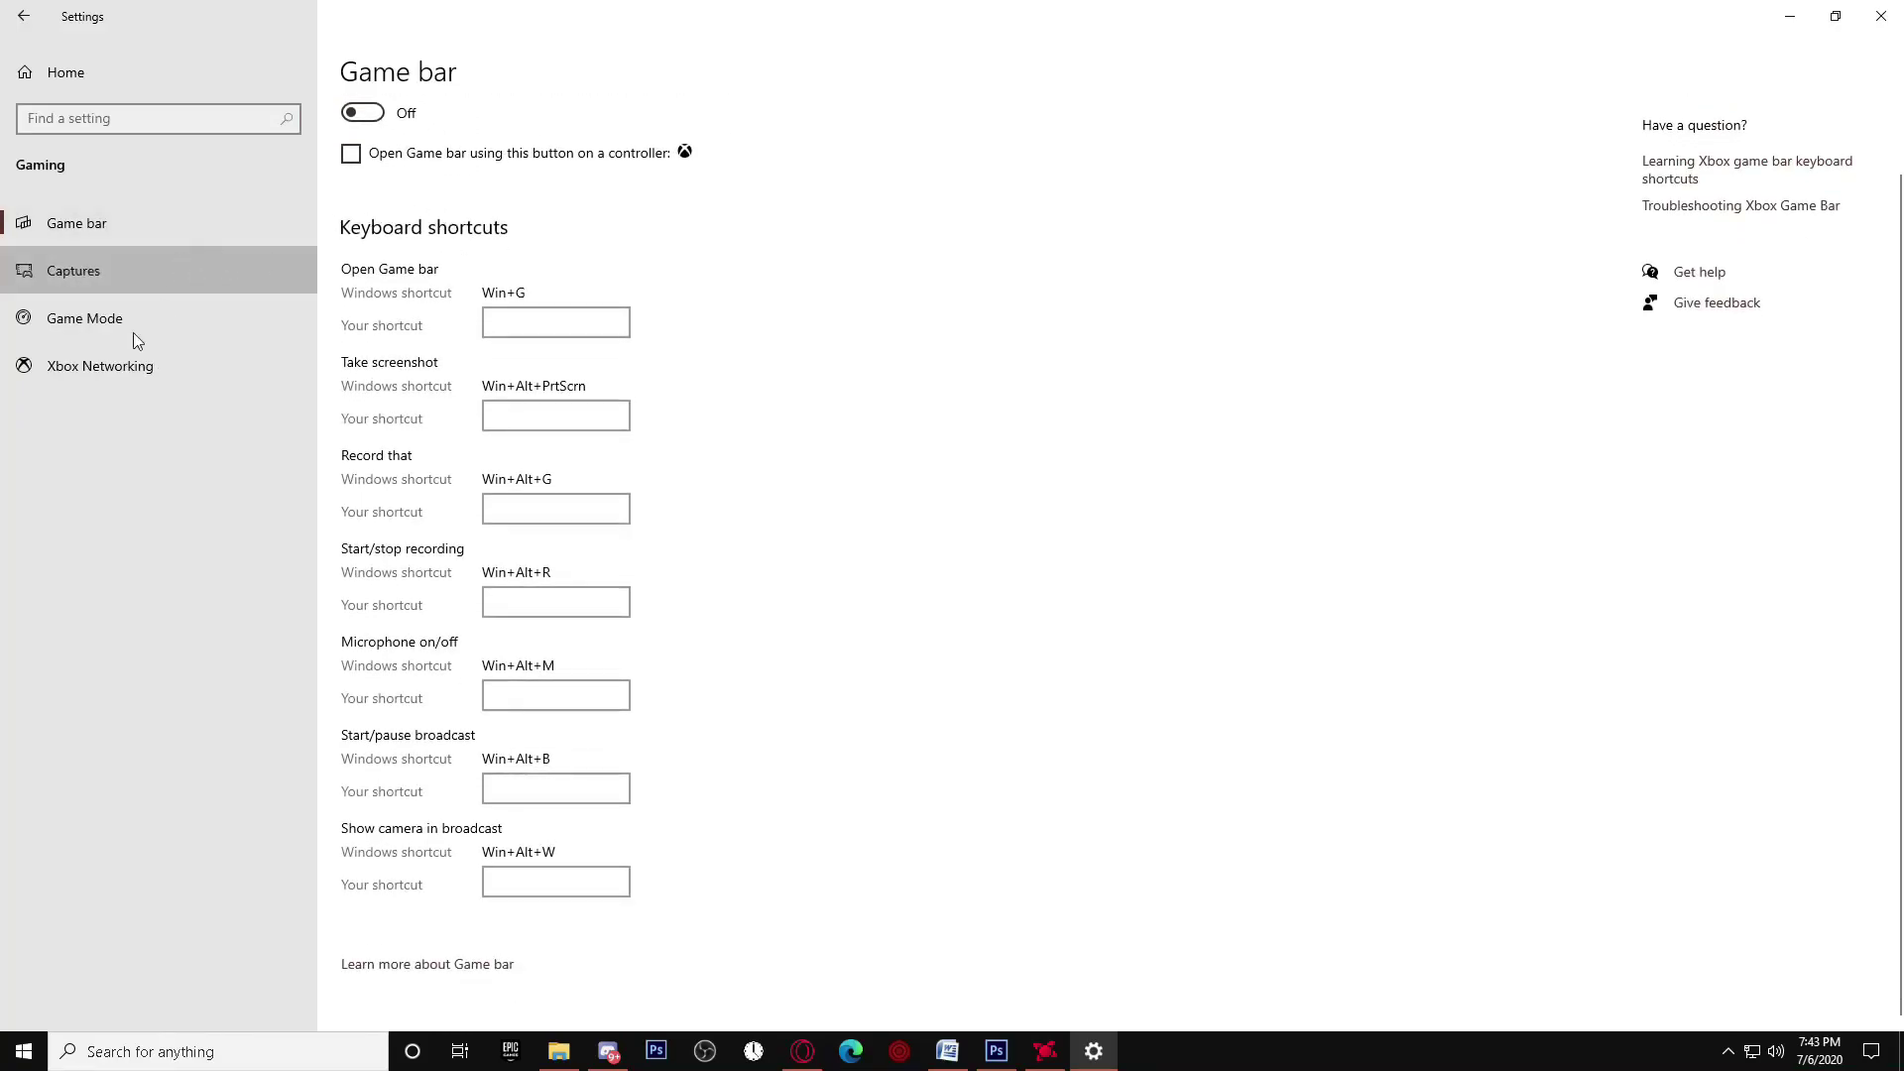
{"action": "left_click", "coordinate": [113, 269]}
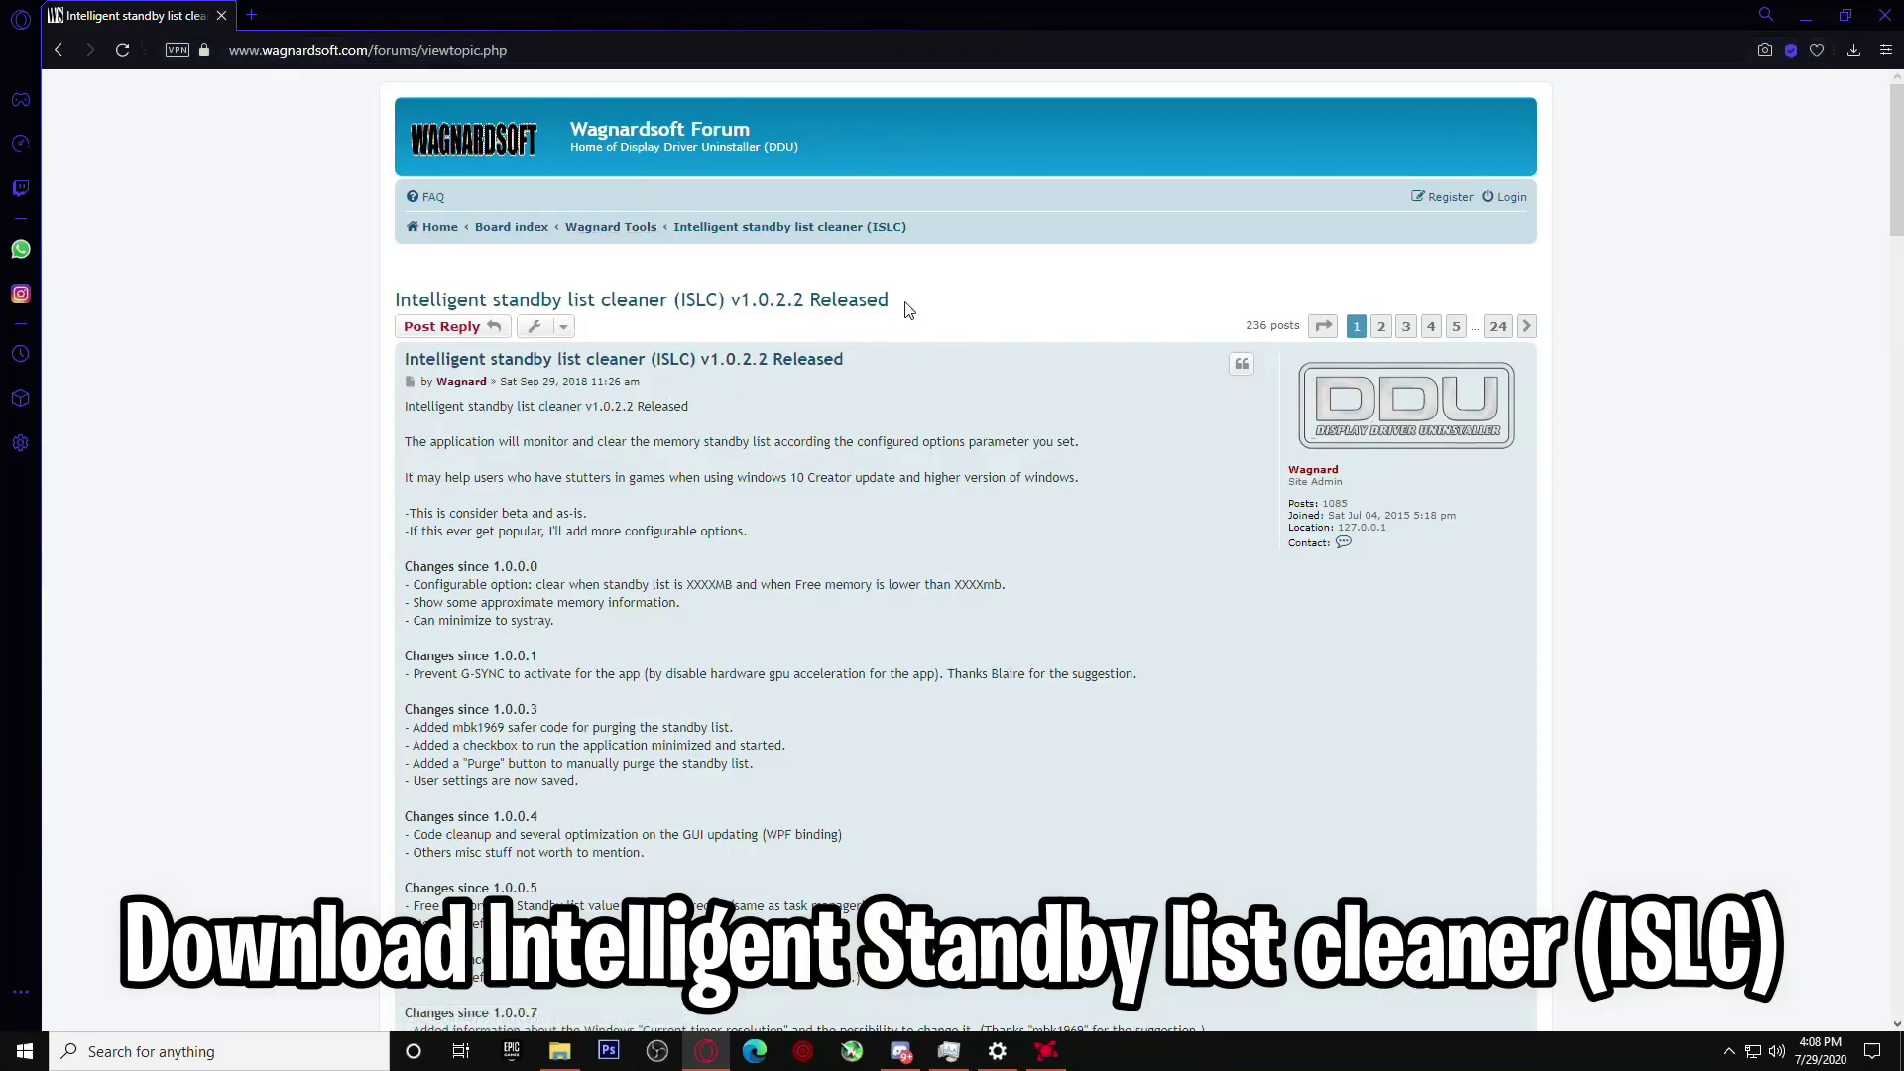
- In the browser, open the official download link in the Wagnardsoft forum post for Intelligent standby list cleaner
{"action": "scroll", "coordinate": [998, 371], "scroll_direction": "down", "scroll_amount": 2}
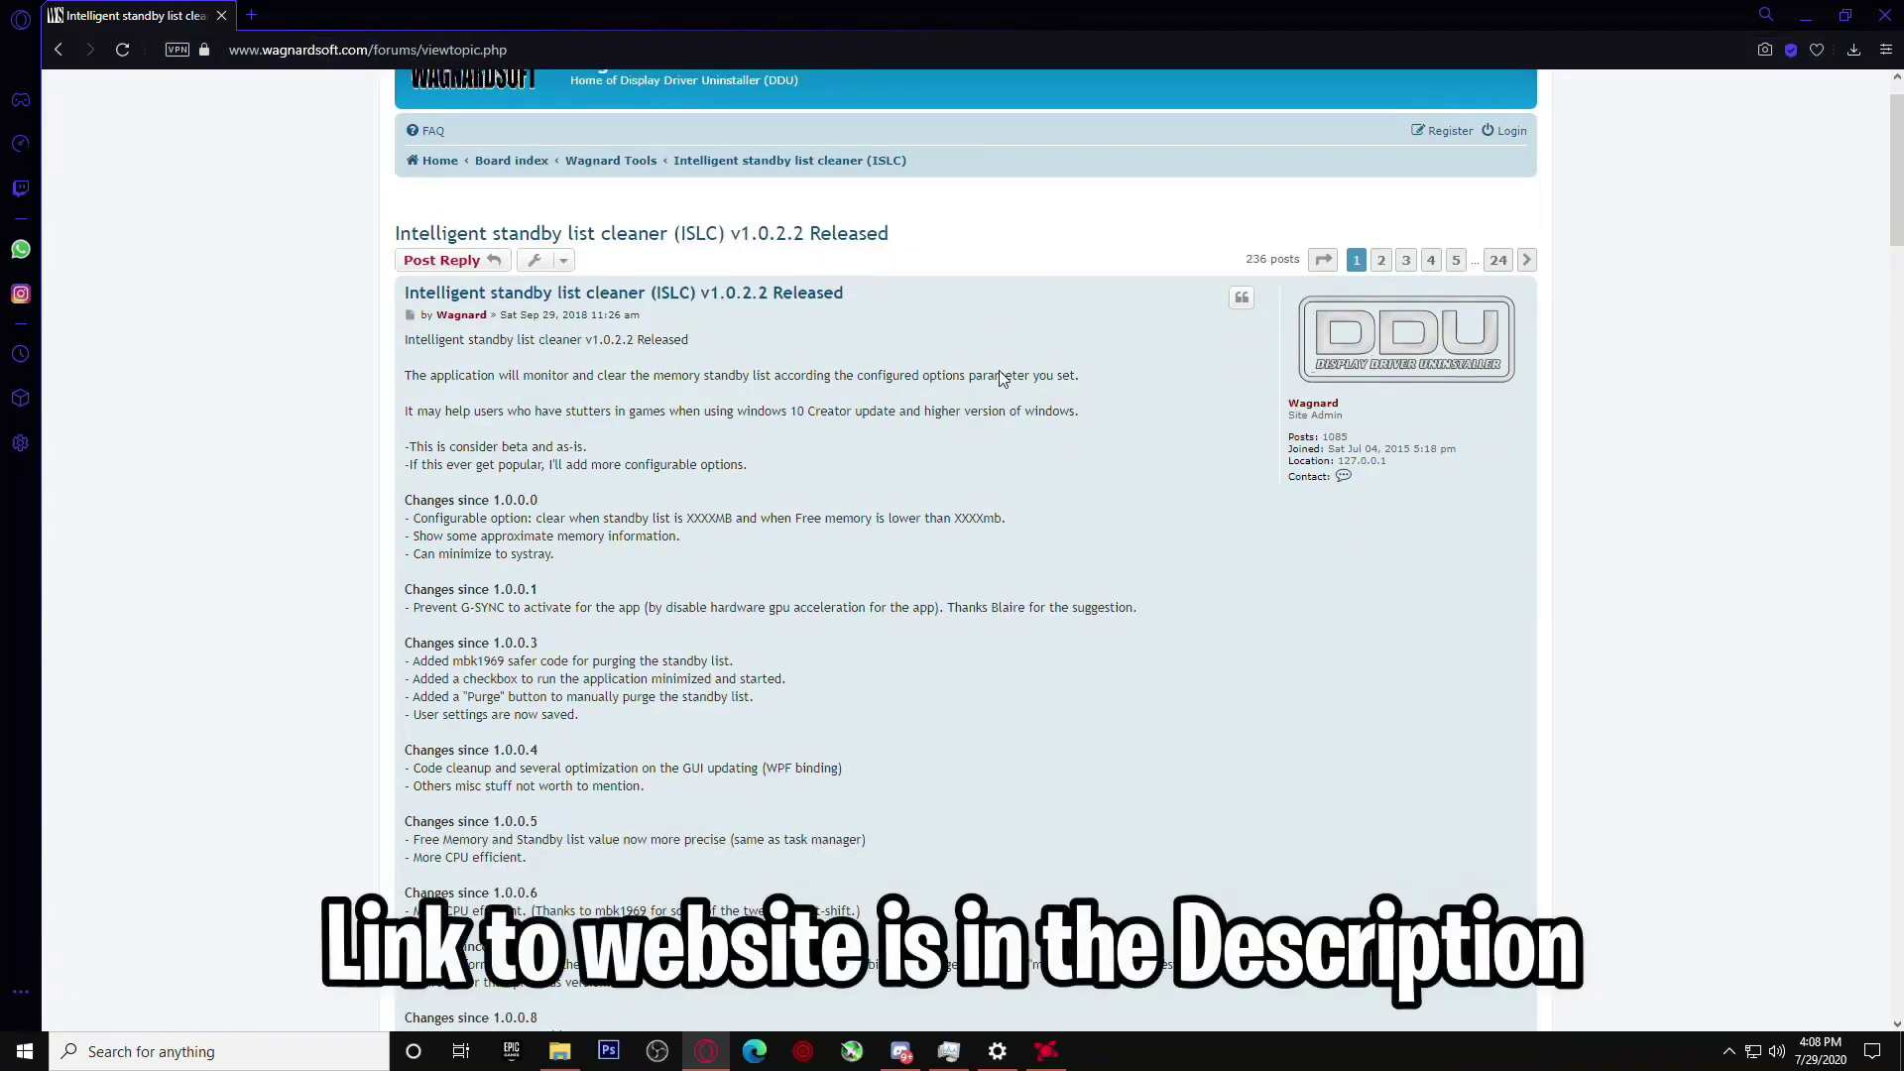
{"action": "scroll", "coordinate": [992, 383], "scroll_direction": "down", "scroll_amount": 10}
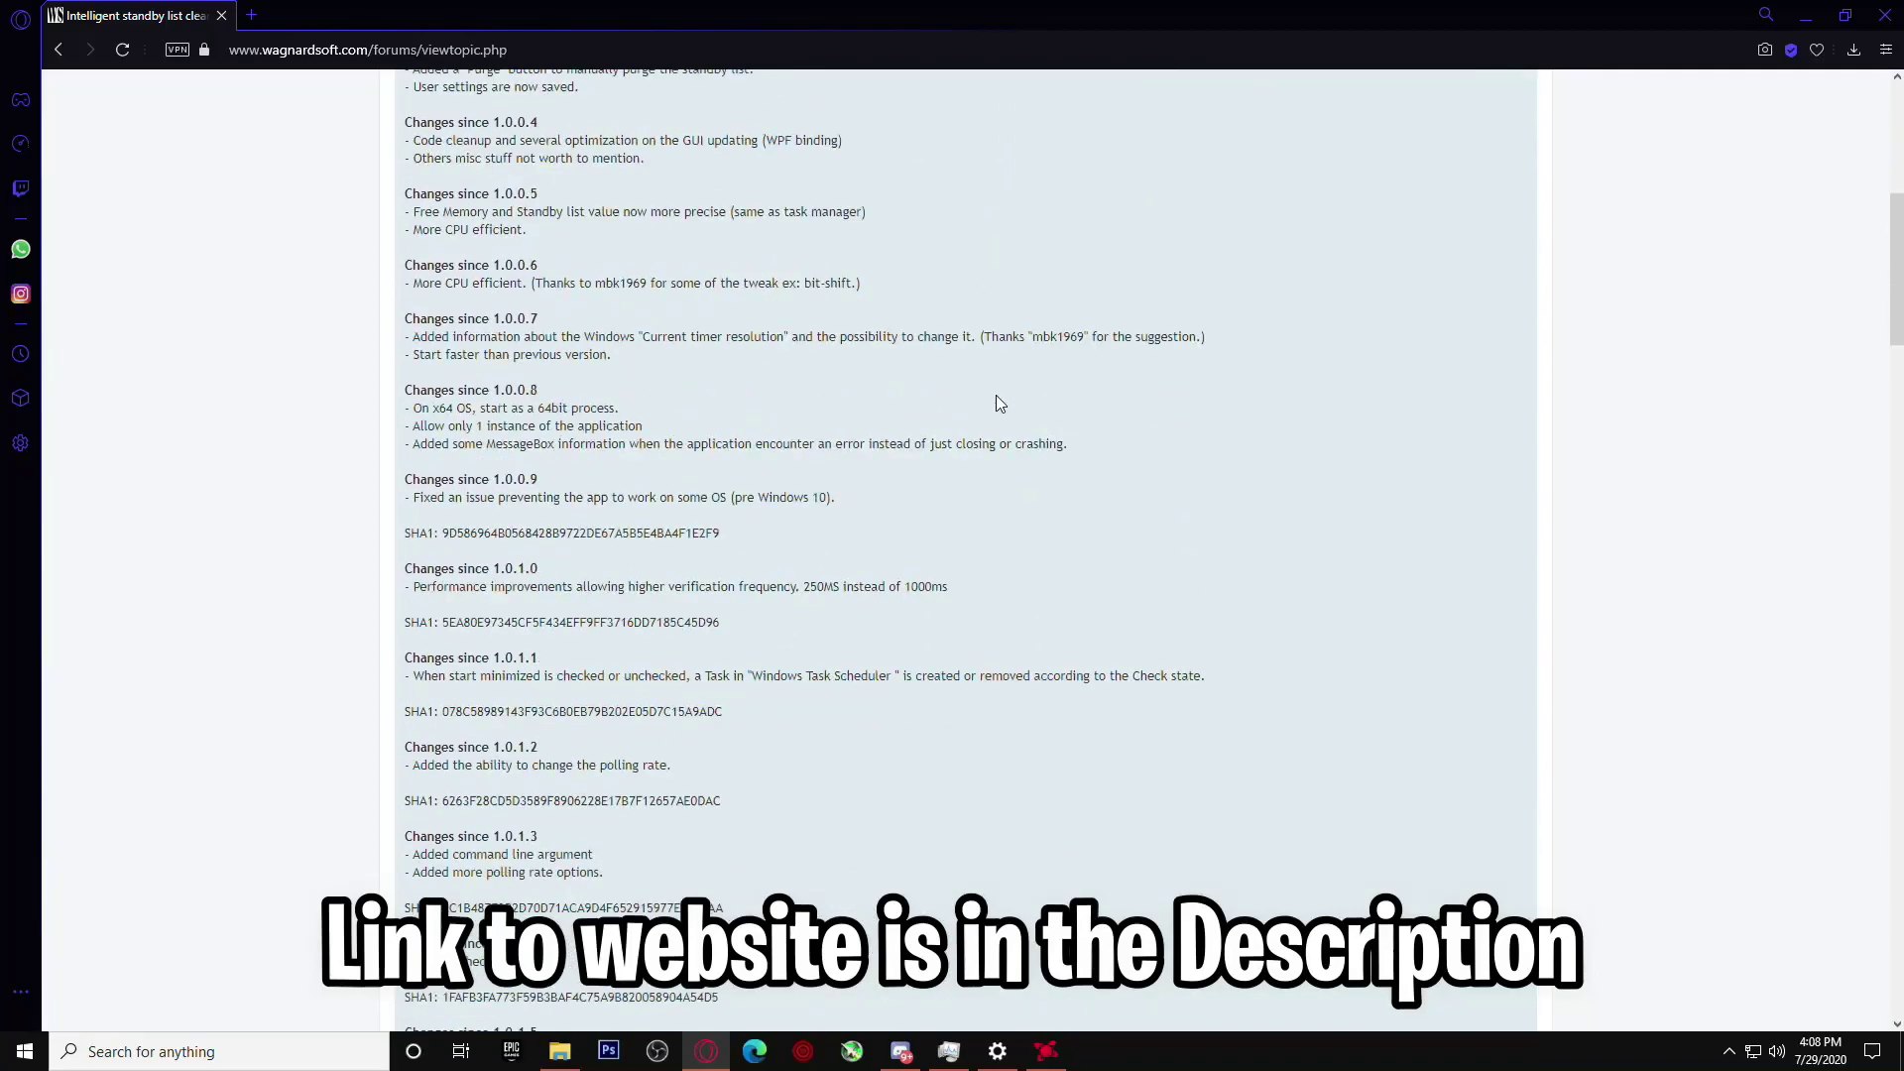
{"action": "scroll", "coordinate": [1011, 426], "scroll_direction": "down", "scroll_amount": 2}
{"action": "scroll", "coordinate": [1004, 492], "scroll_direction": "down", "scroll_amount": 2}
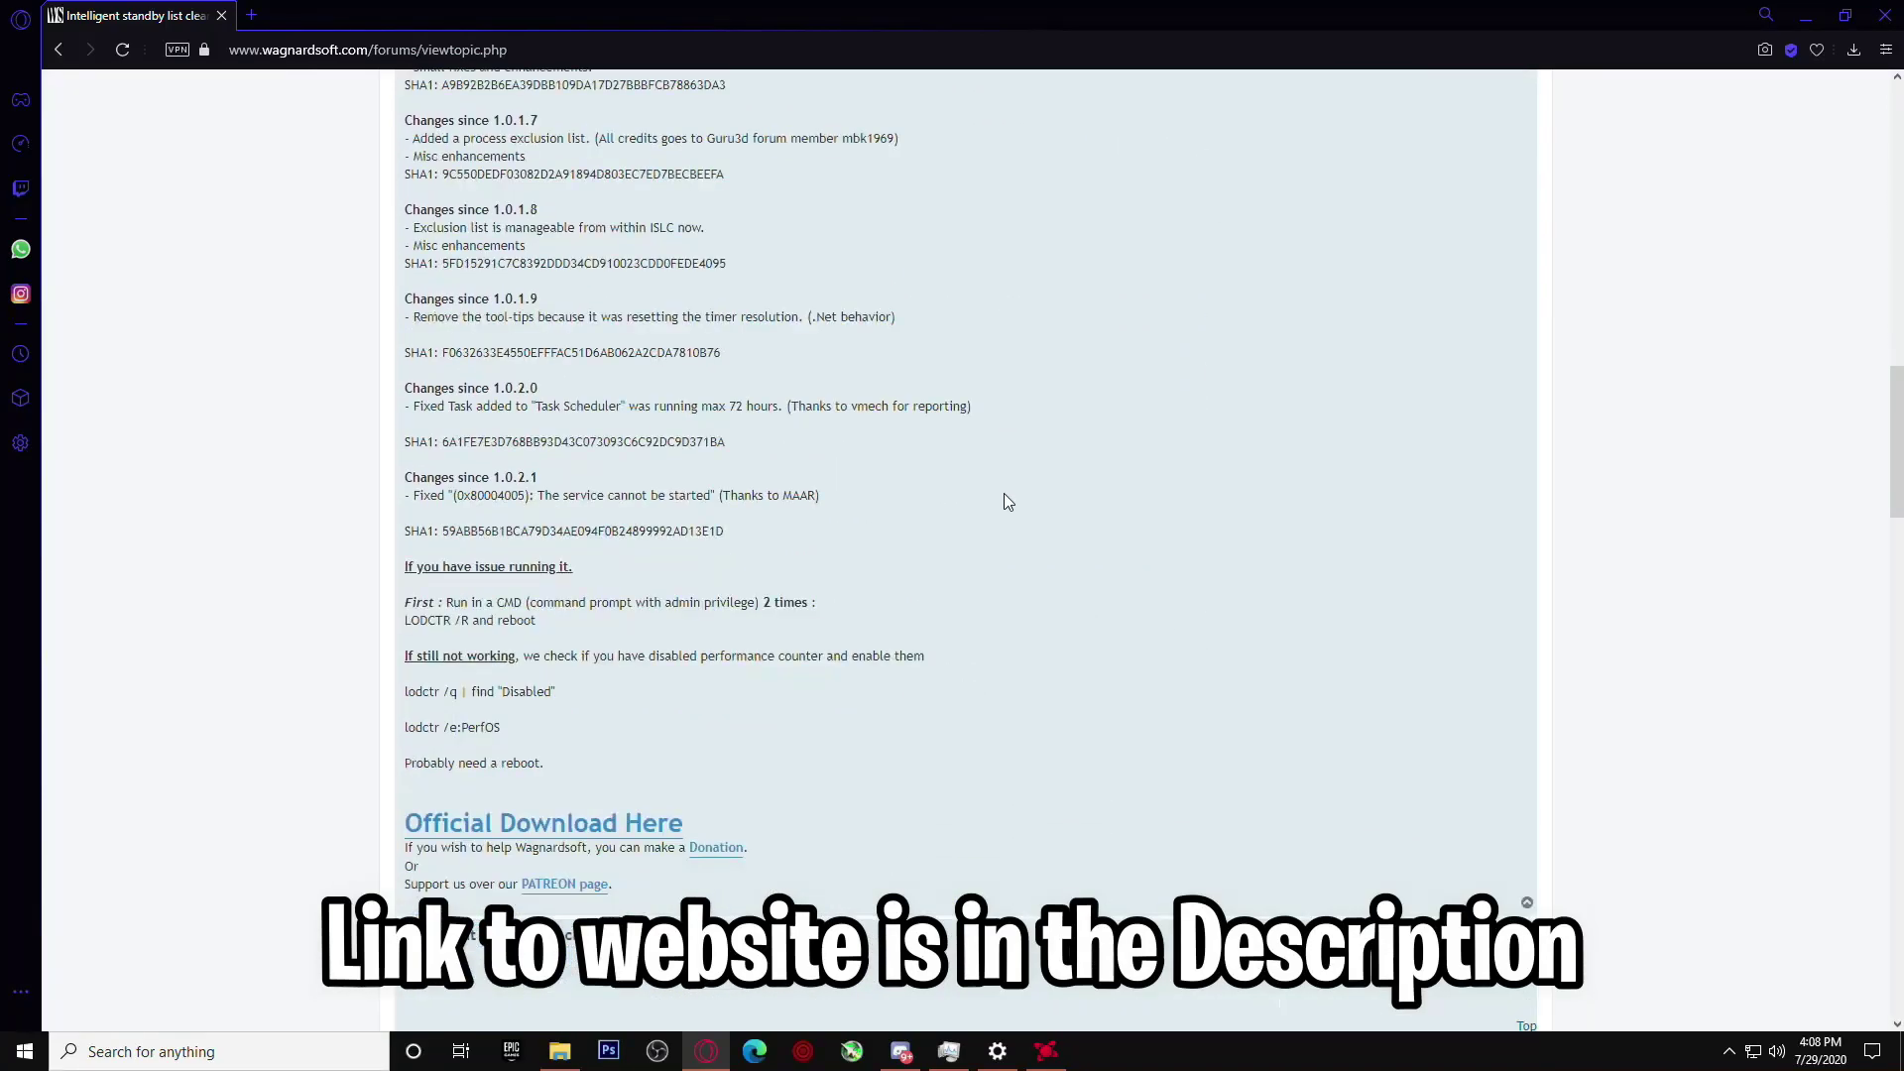
{"action": "left_click", "coordinate": [660, 735]}
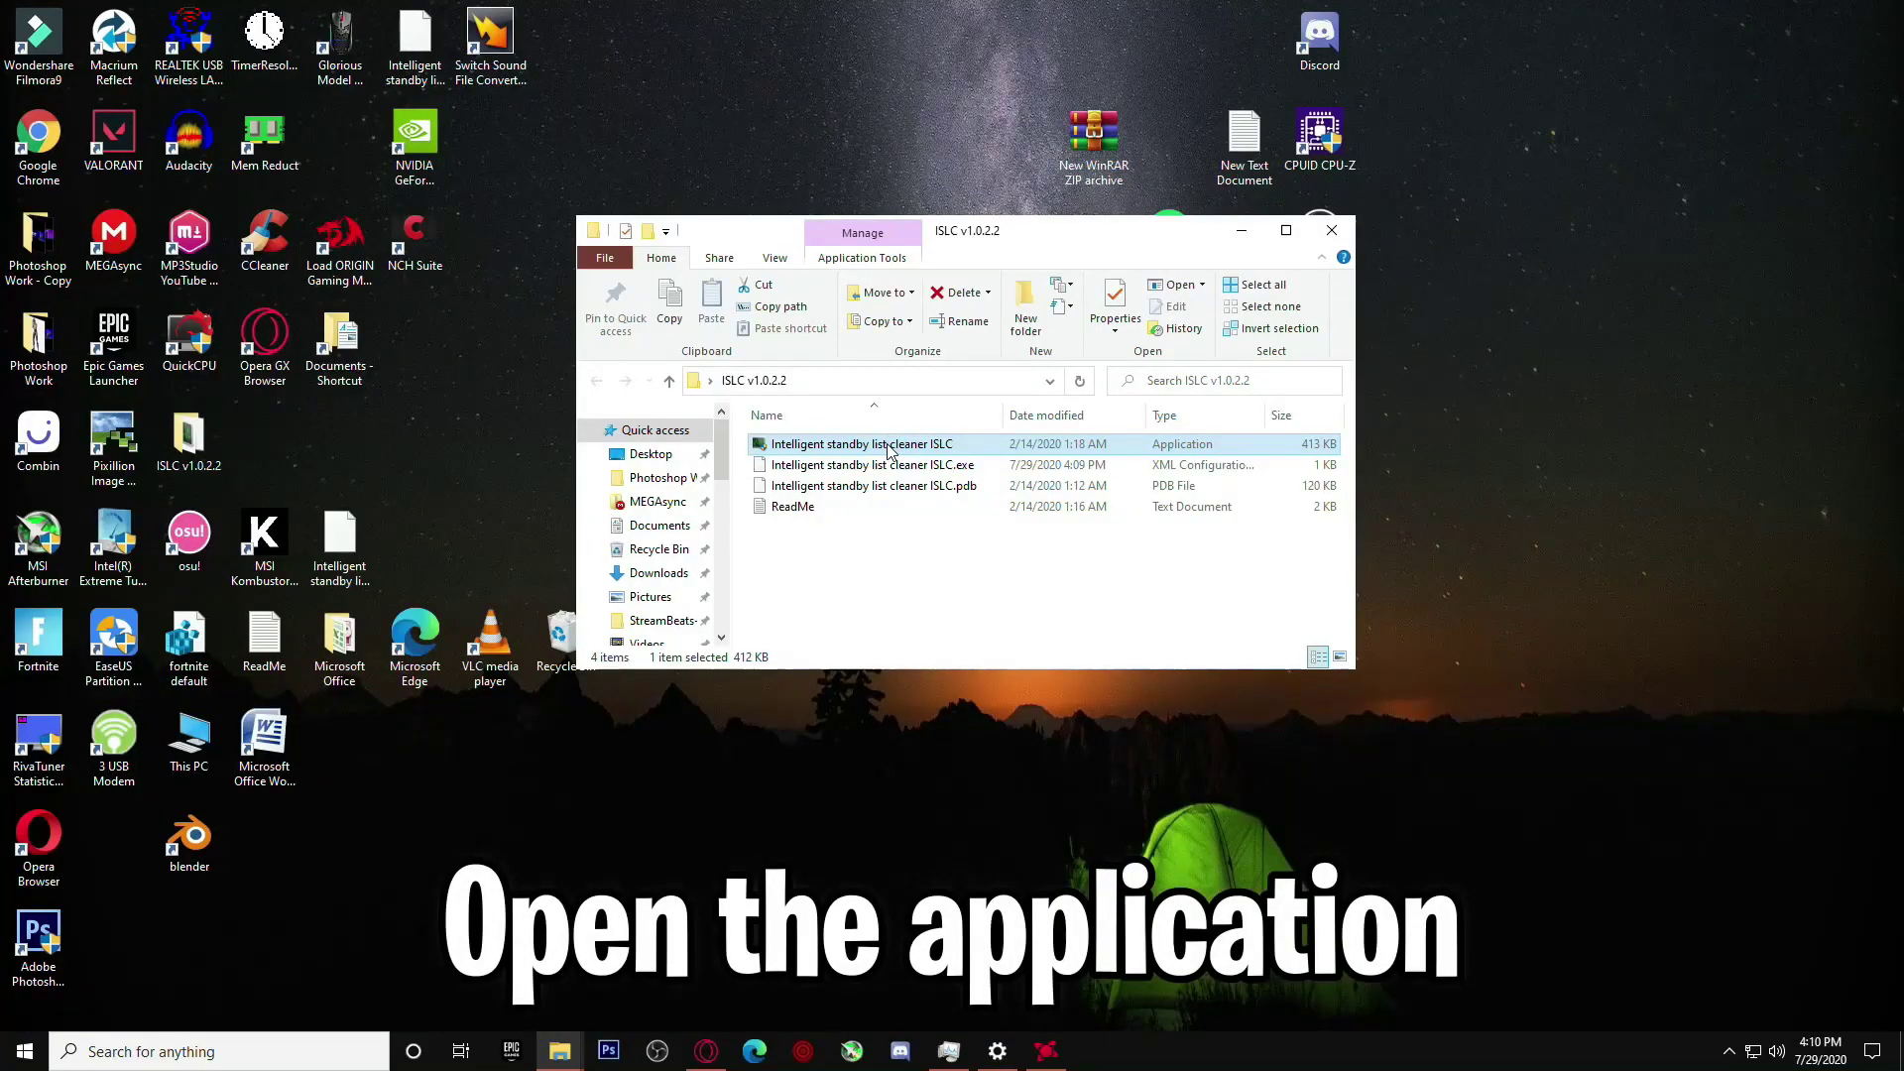
- Launch Intelligent standby list cleaner from the ISLC v1.0.2.2 folder and bring up its window from the hidden tray programs
{"action": "double_click", "coordinate": [889, 444]}
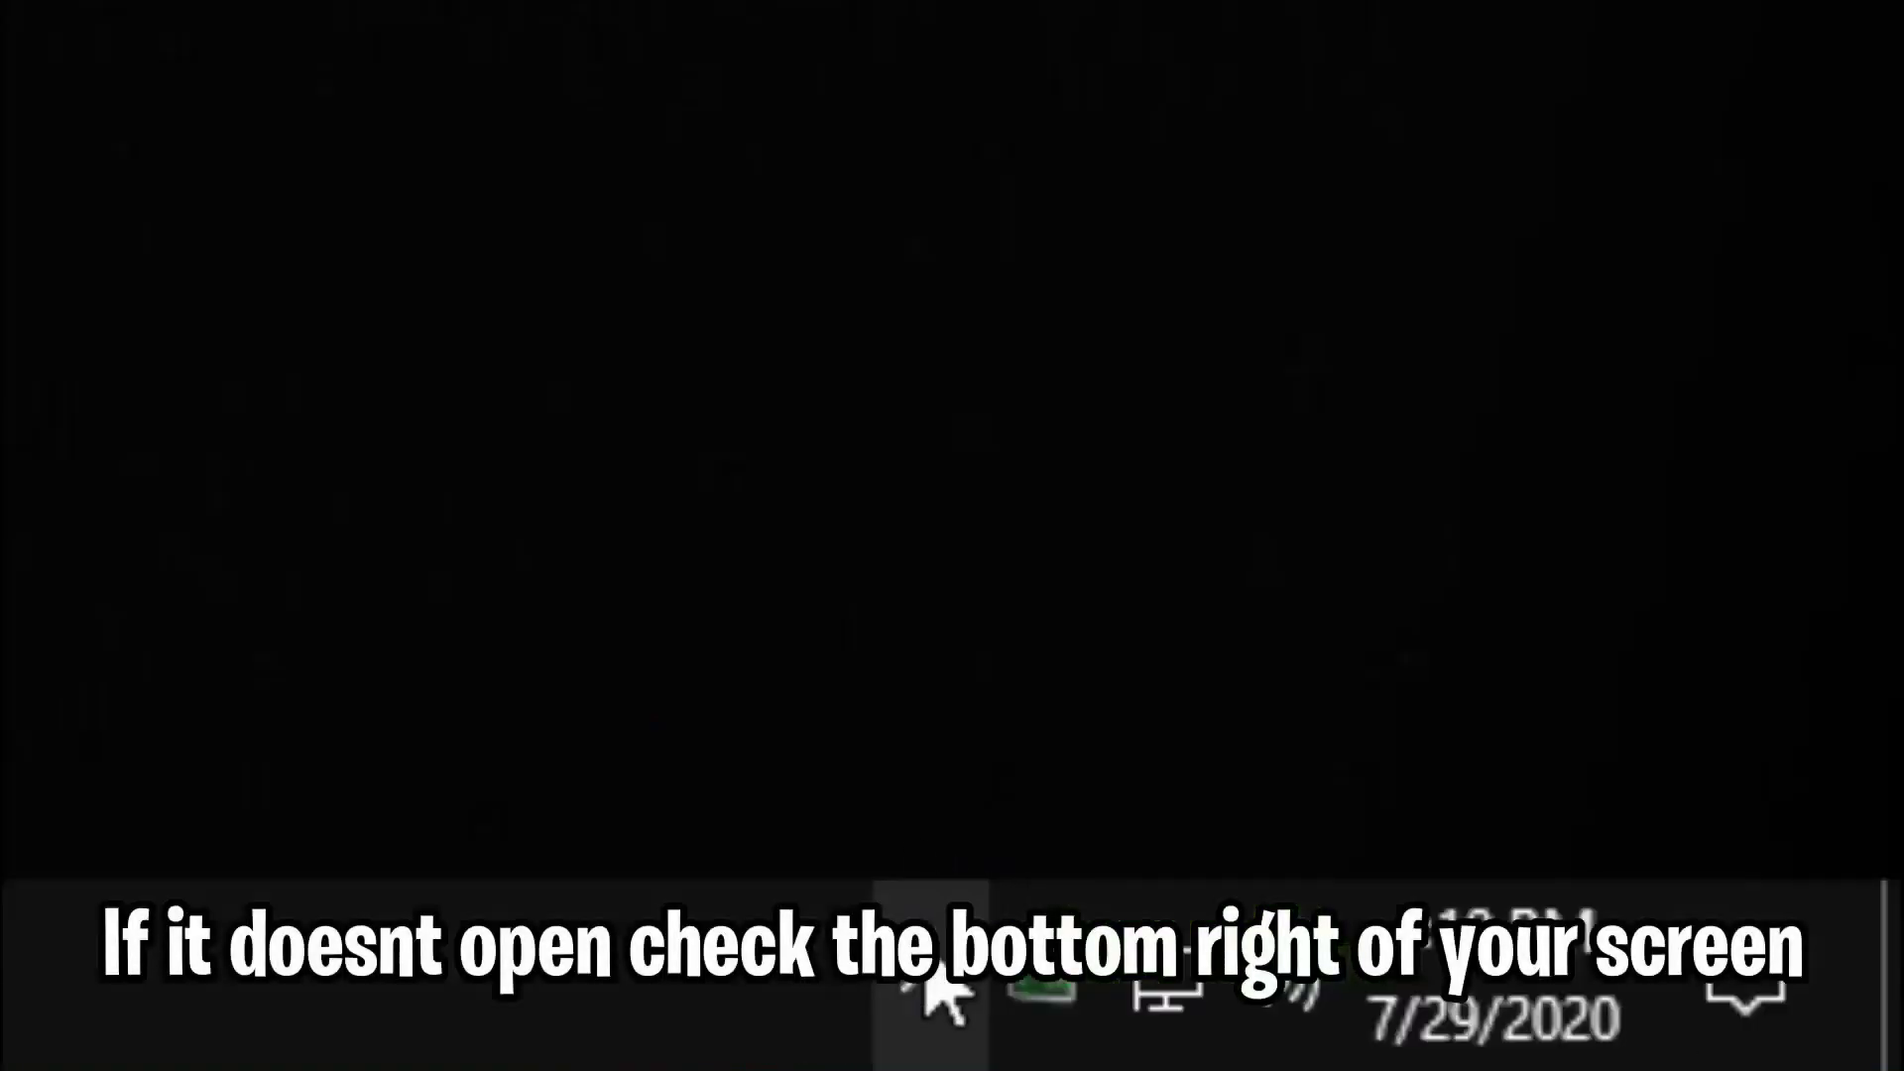
{"action": "left_click", "coordinate": [1705, 1051]}
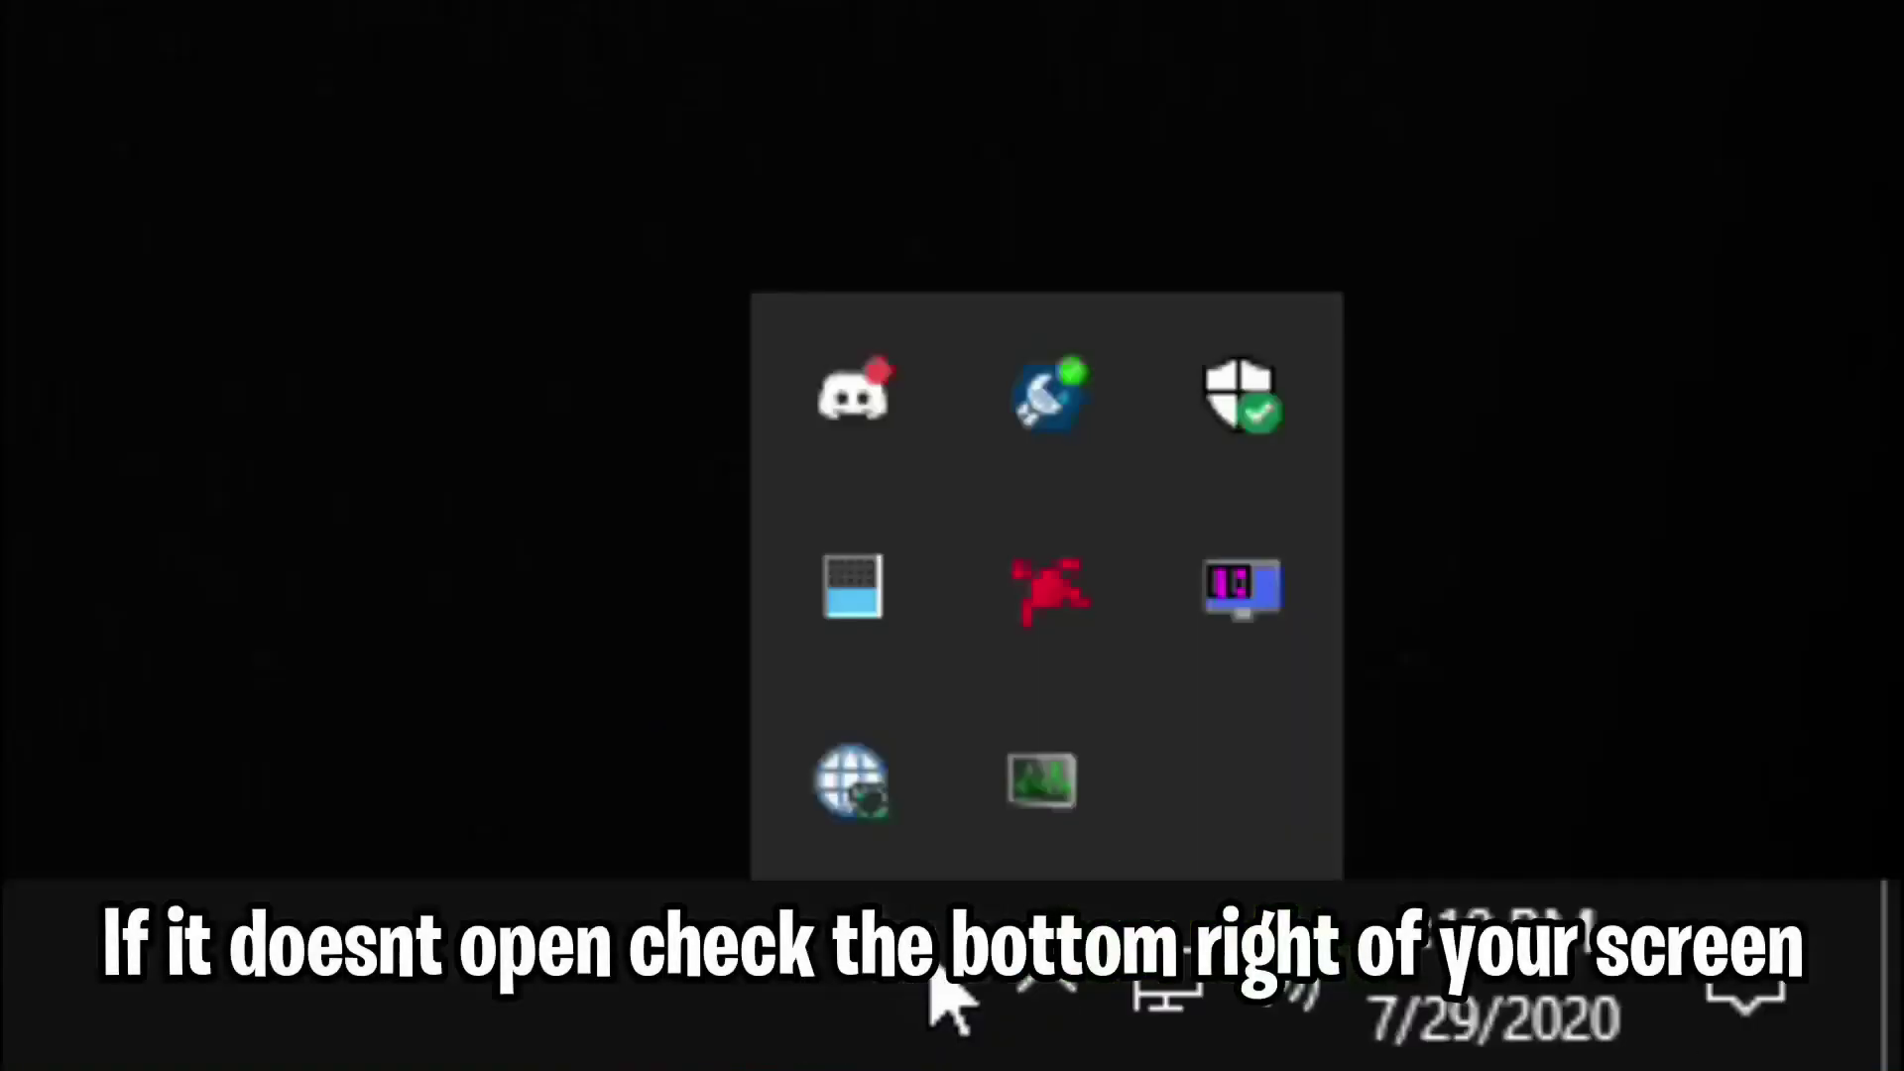
{"action": "left_click", "coordinate": [1091, 823]}
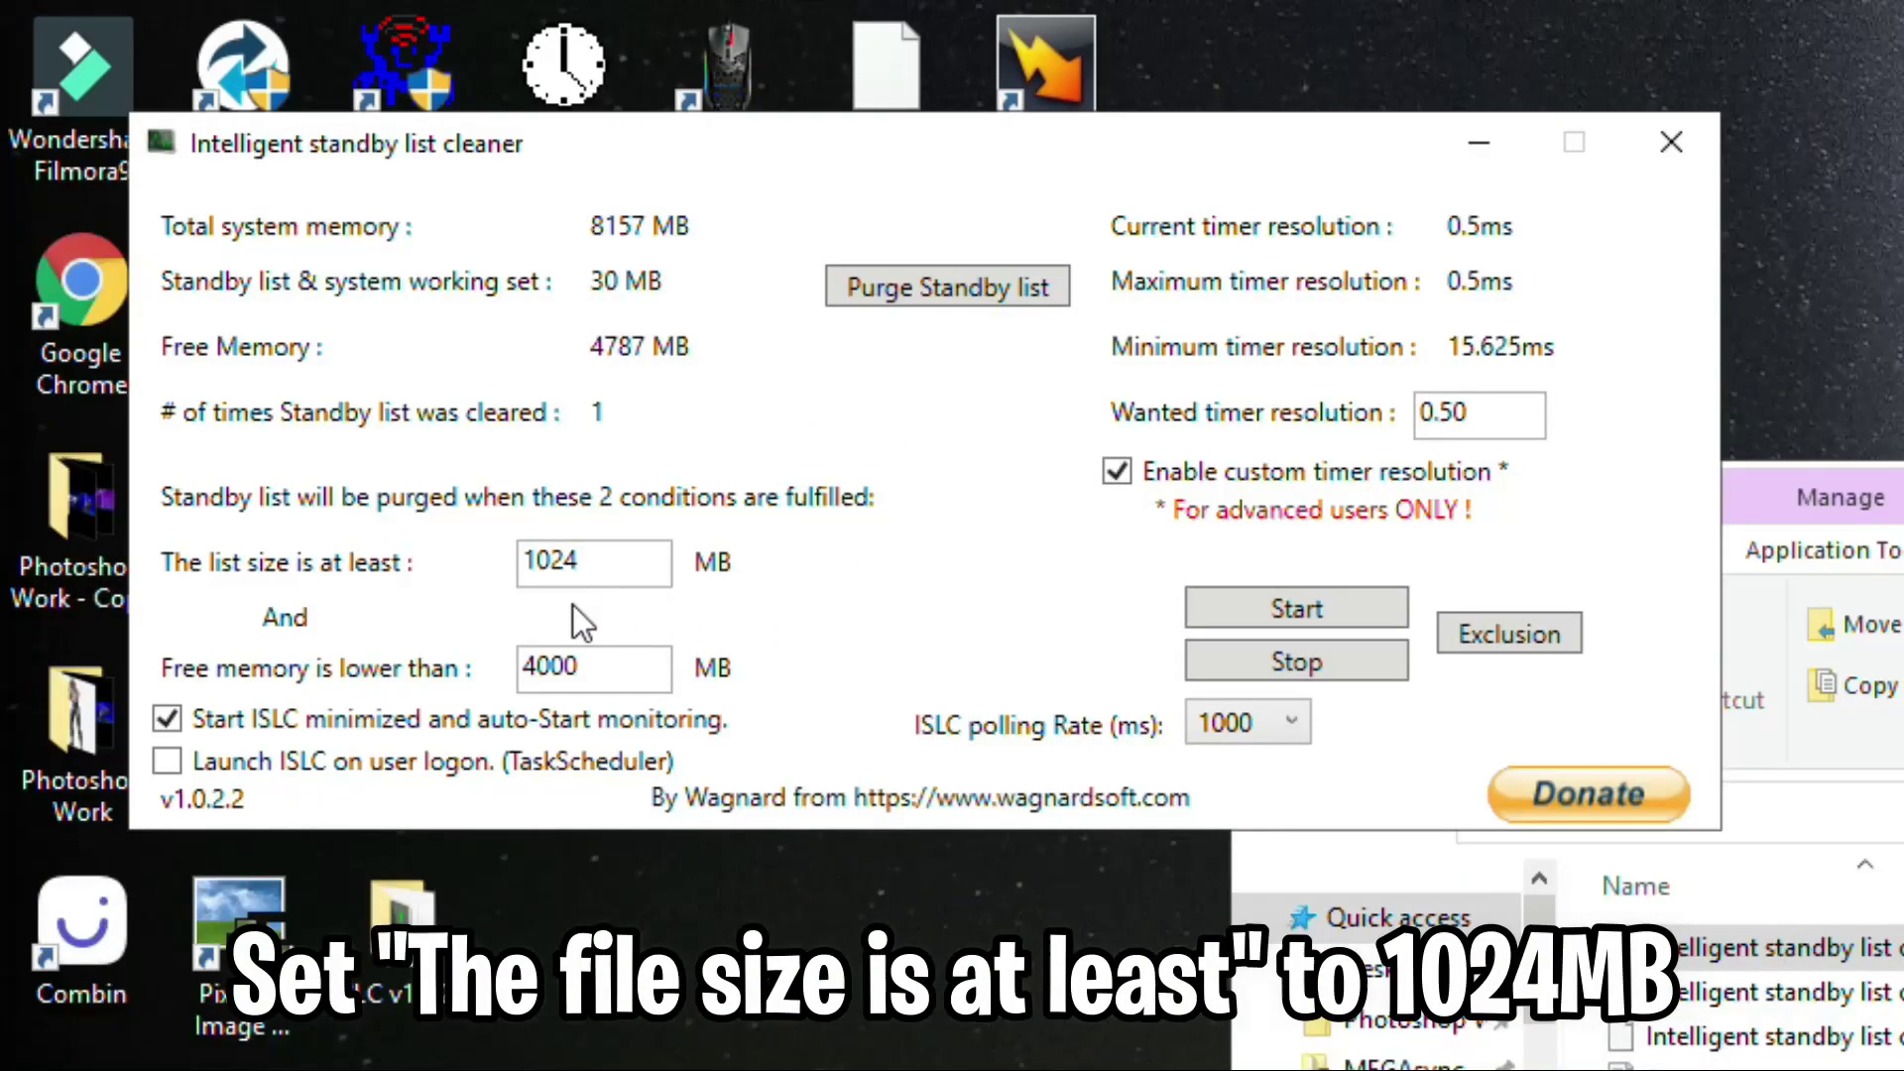
- Review the standby list purge conditions for minimum list size and free memory
{"action": "left_click", "coordinate": [600, 563]}
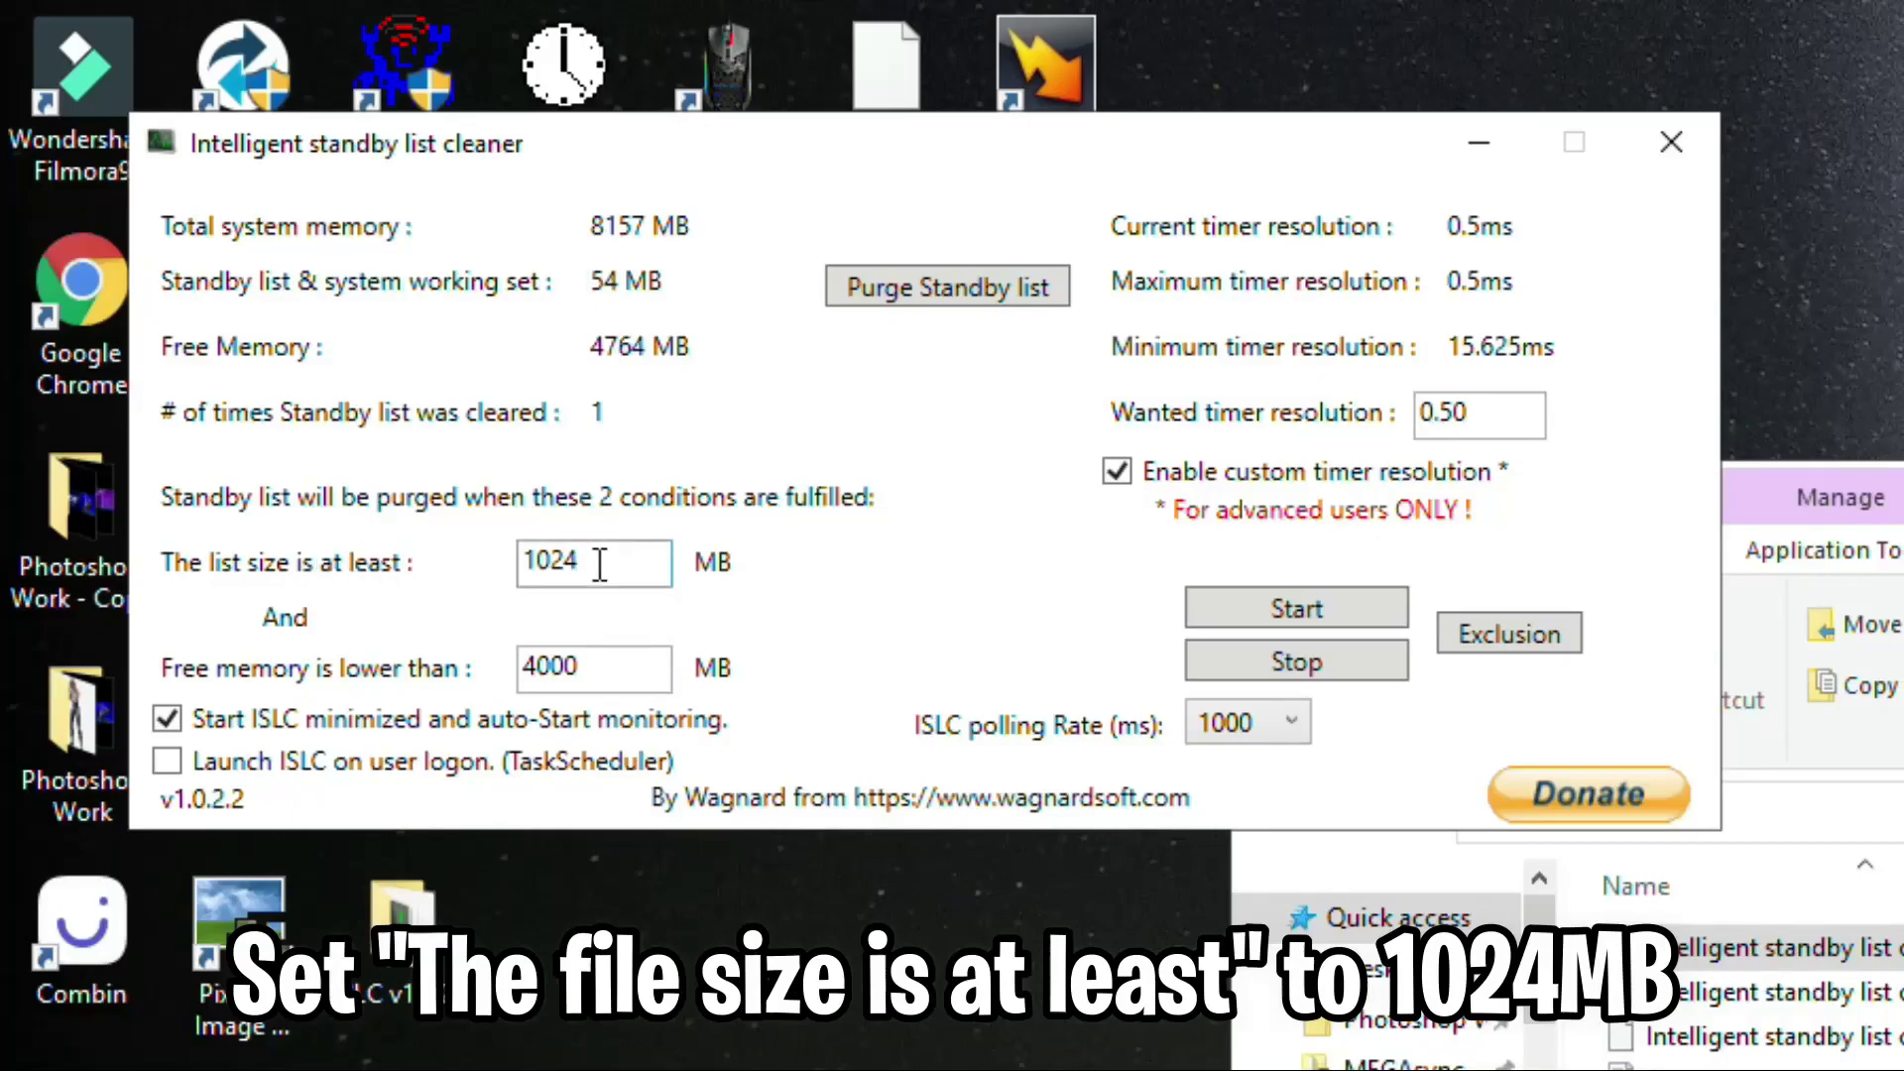
{"action": "left_click_drag", "start_coordinate": [600, 563], "coordinate": [458, 577]}
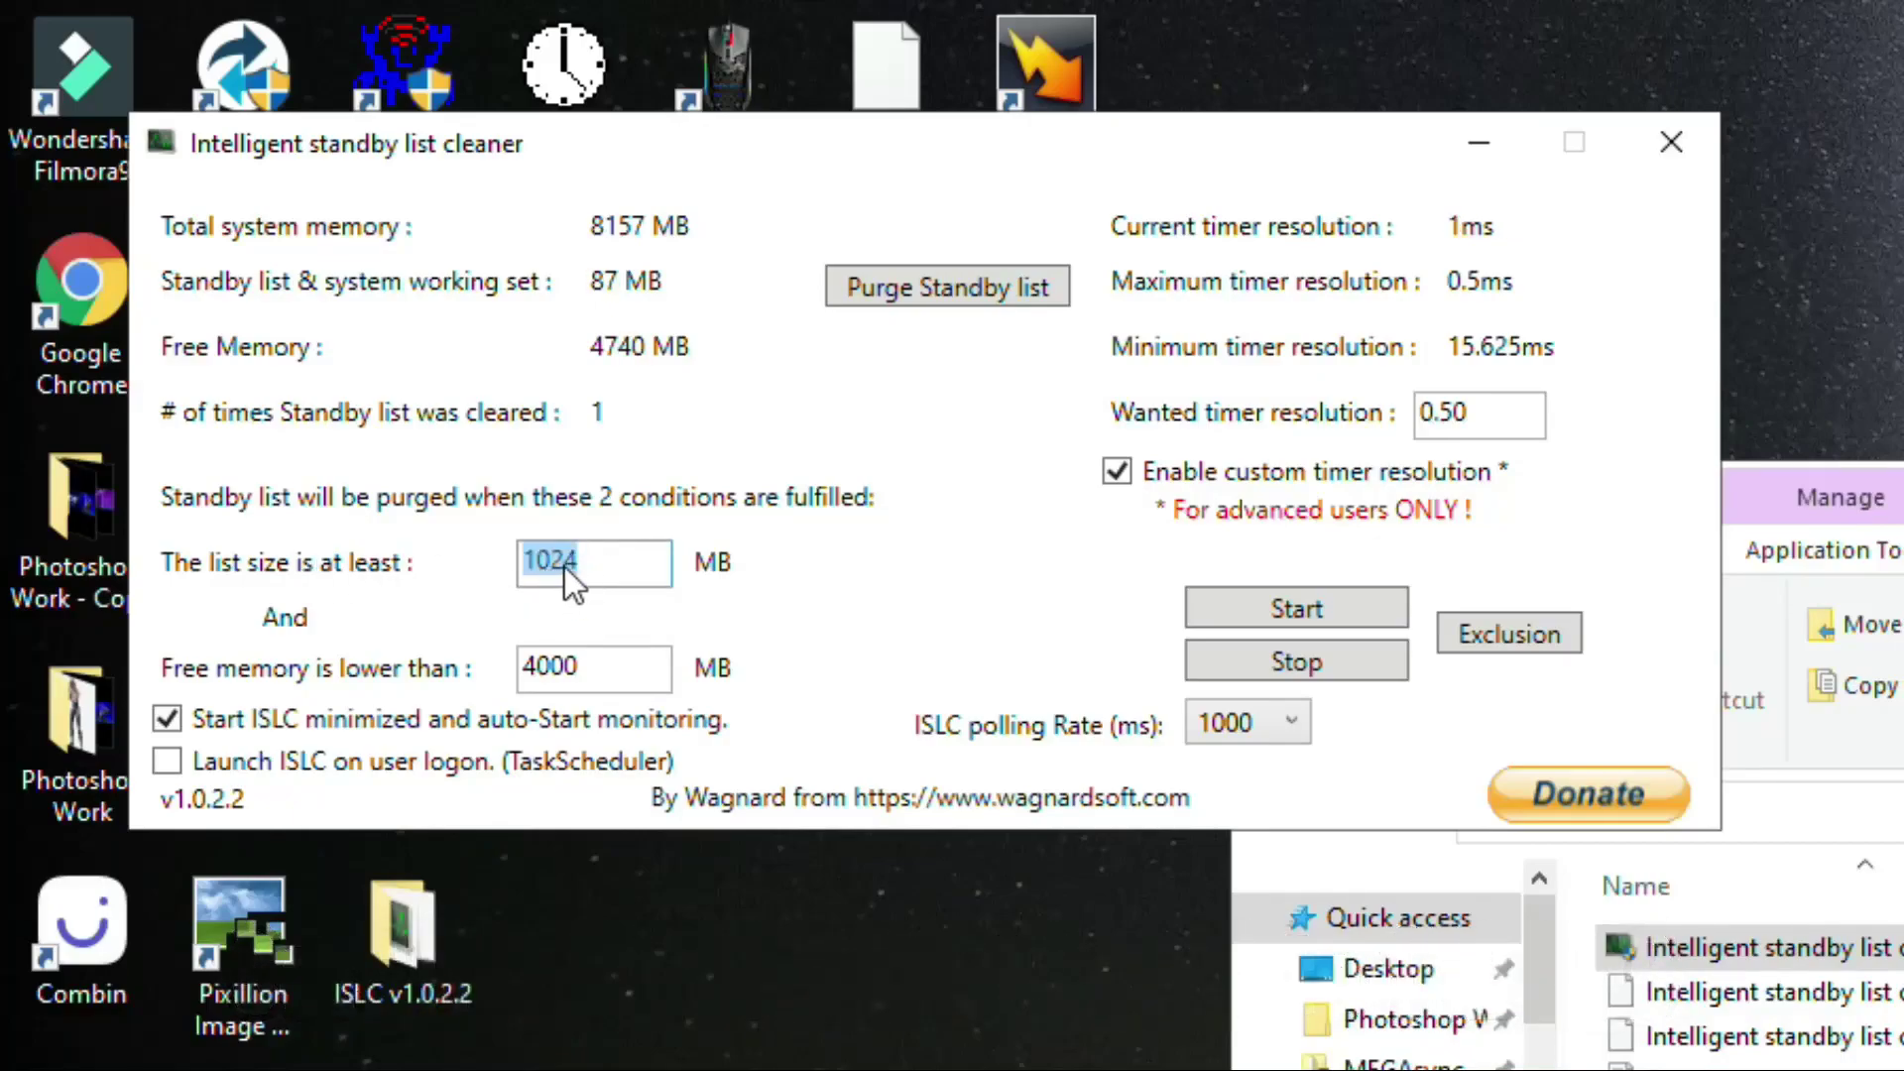
{"action": "left_click", "coordinate": [590, 569]}
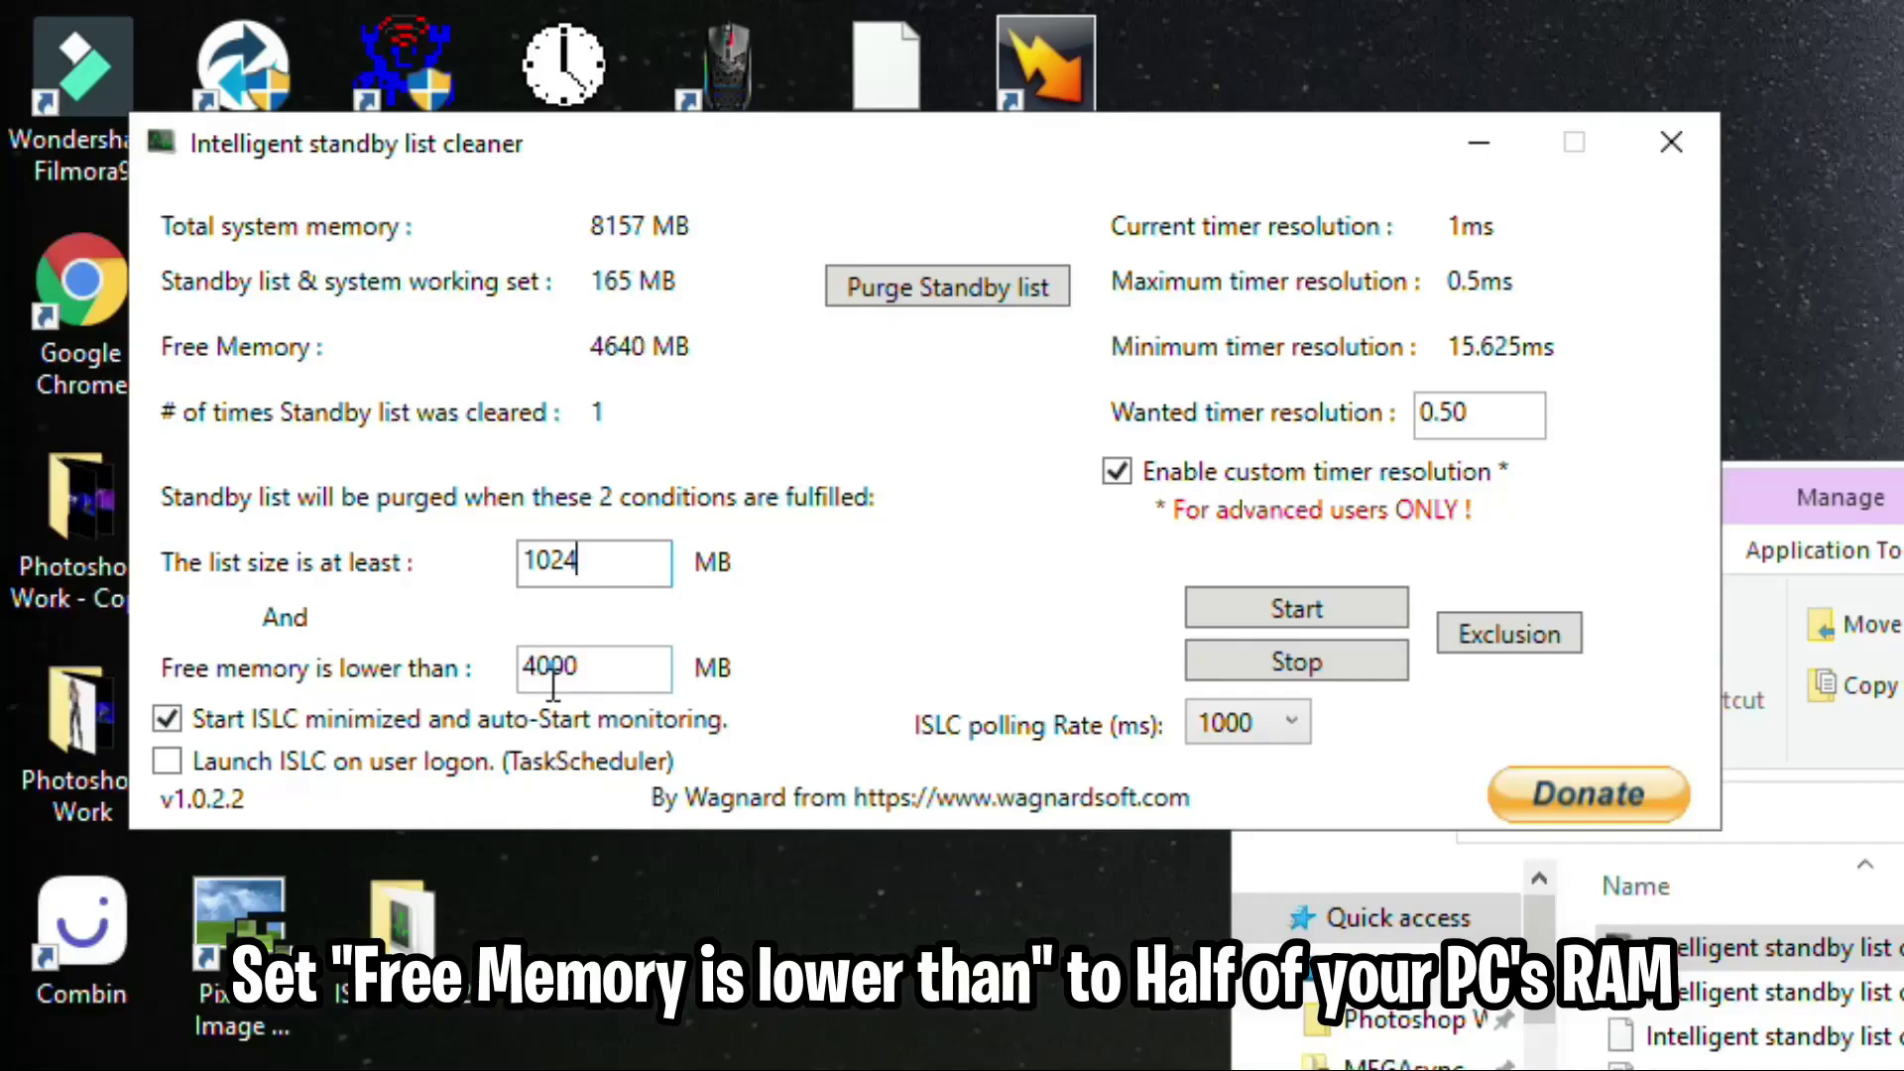
{"action": "left_click", "coordinate": [552, 679]}
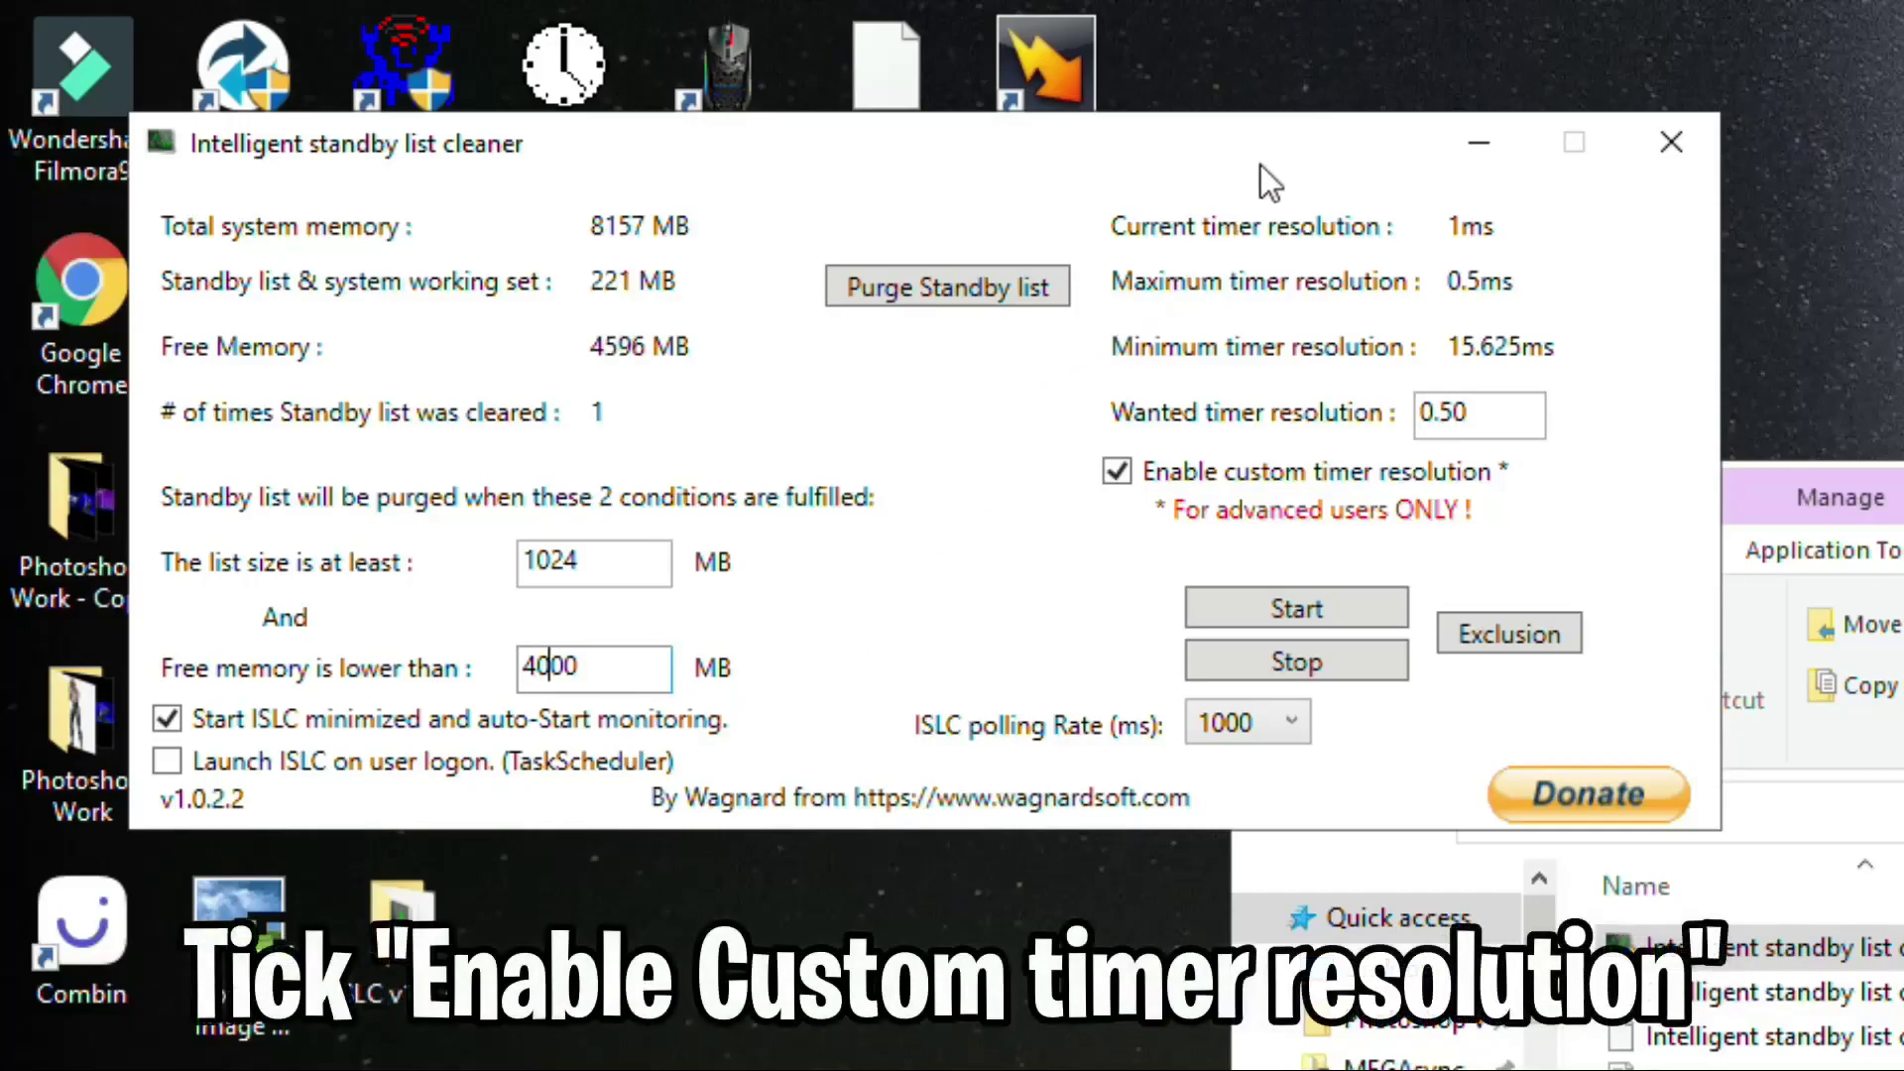
- Keep custom timer resolution enabled and set the wanted timer resolution to 0.50
{"action": "left_click", "coordinate": [1119, 474]}
{"action": "left_click", "coordinate": [1111, 480]}
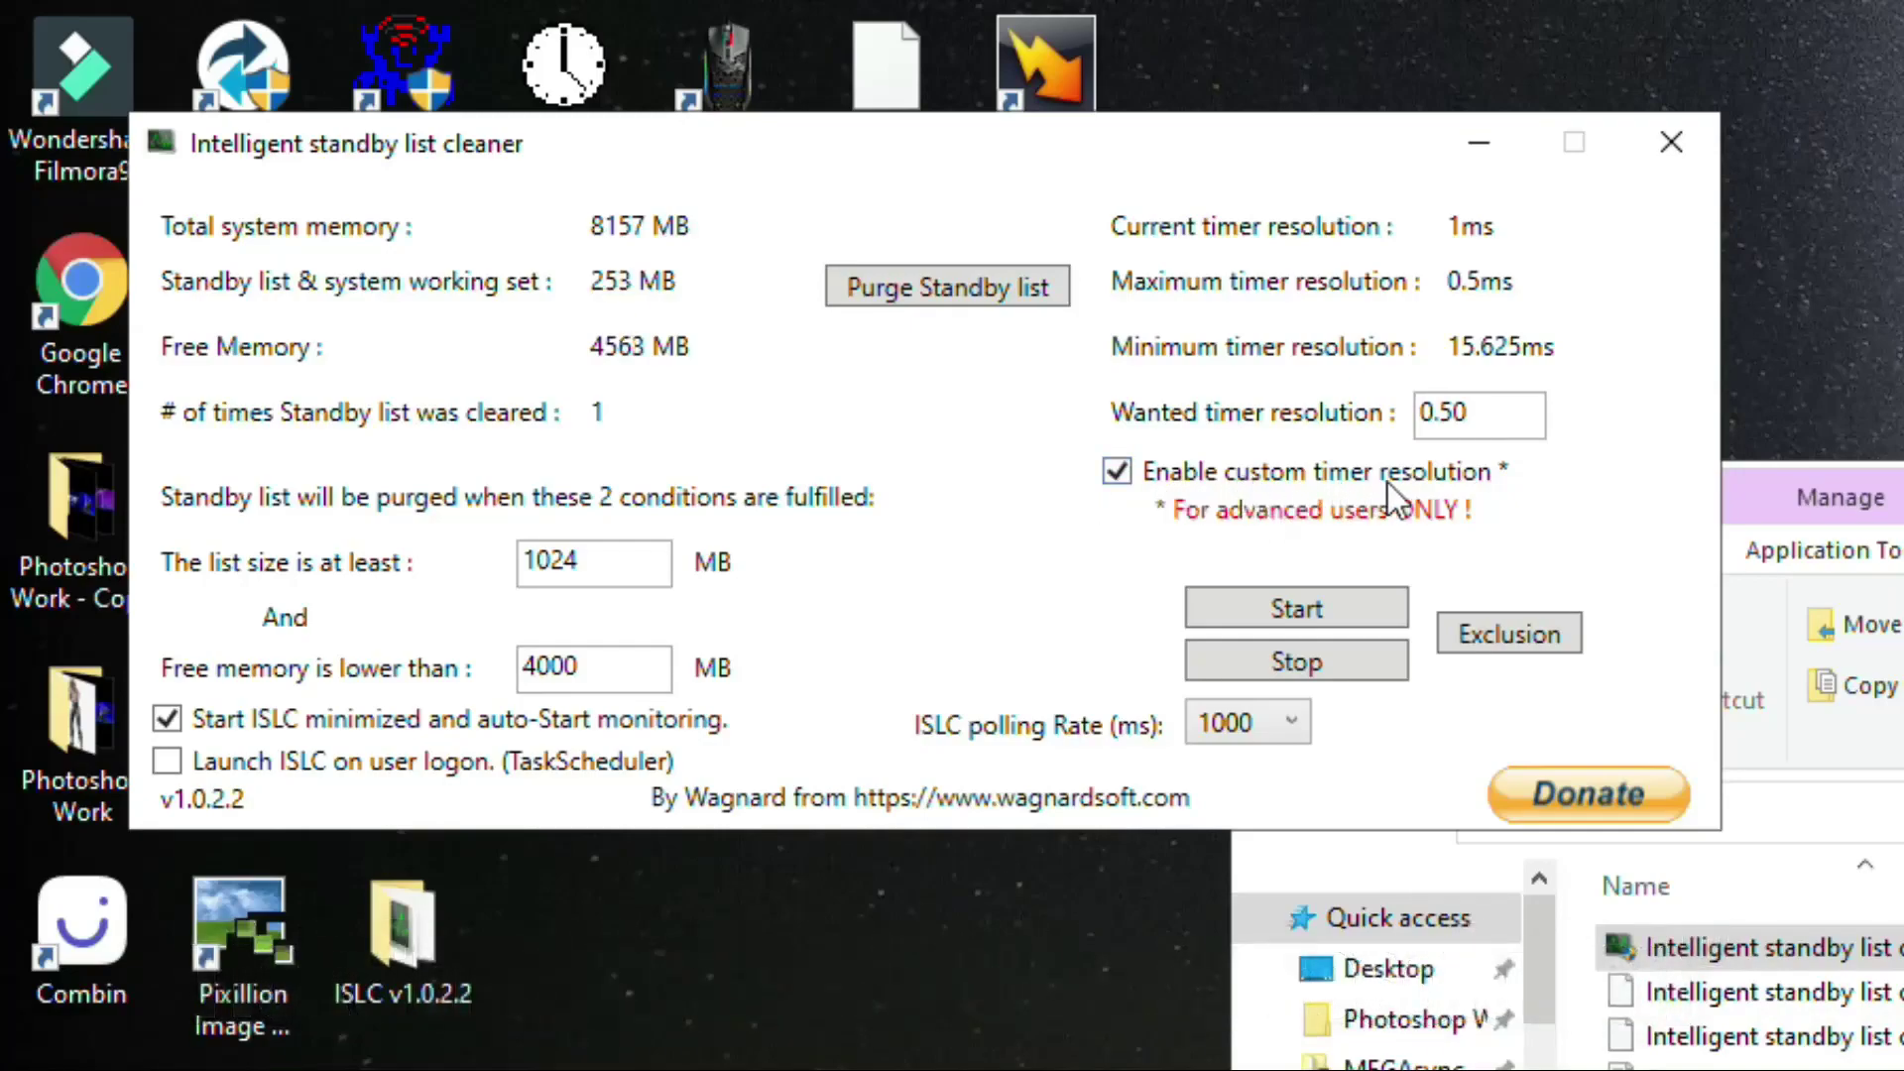
{"action": "left_click", "coordinate": [1498, 412]}
{"action": "key", "text": "Left"}
{"action": "key", "text": "BackSpace"}
{"action": "type", "text": "0."}
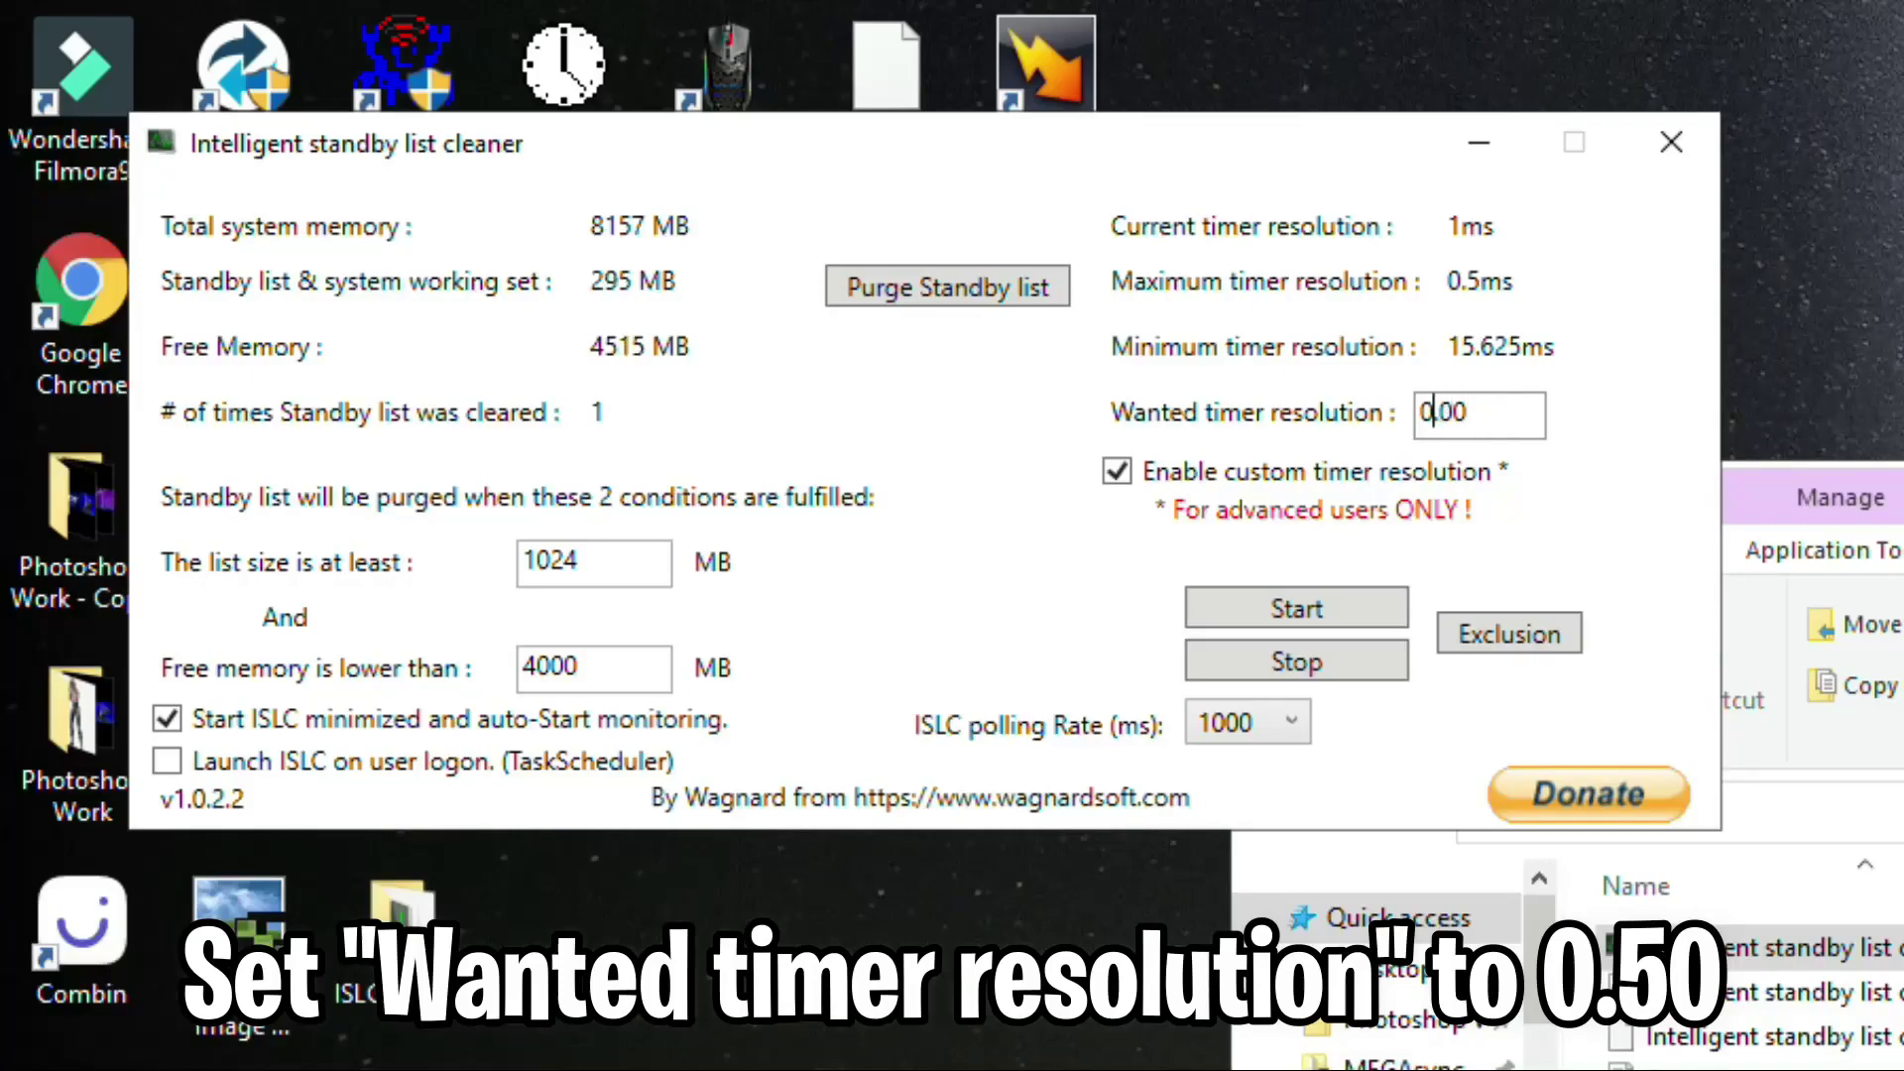
{"action": "type", "text": "5"}
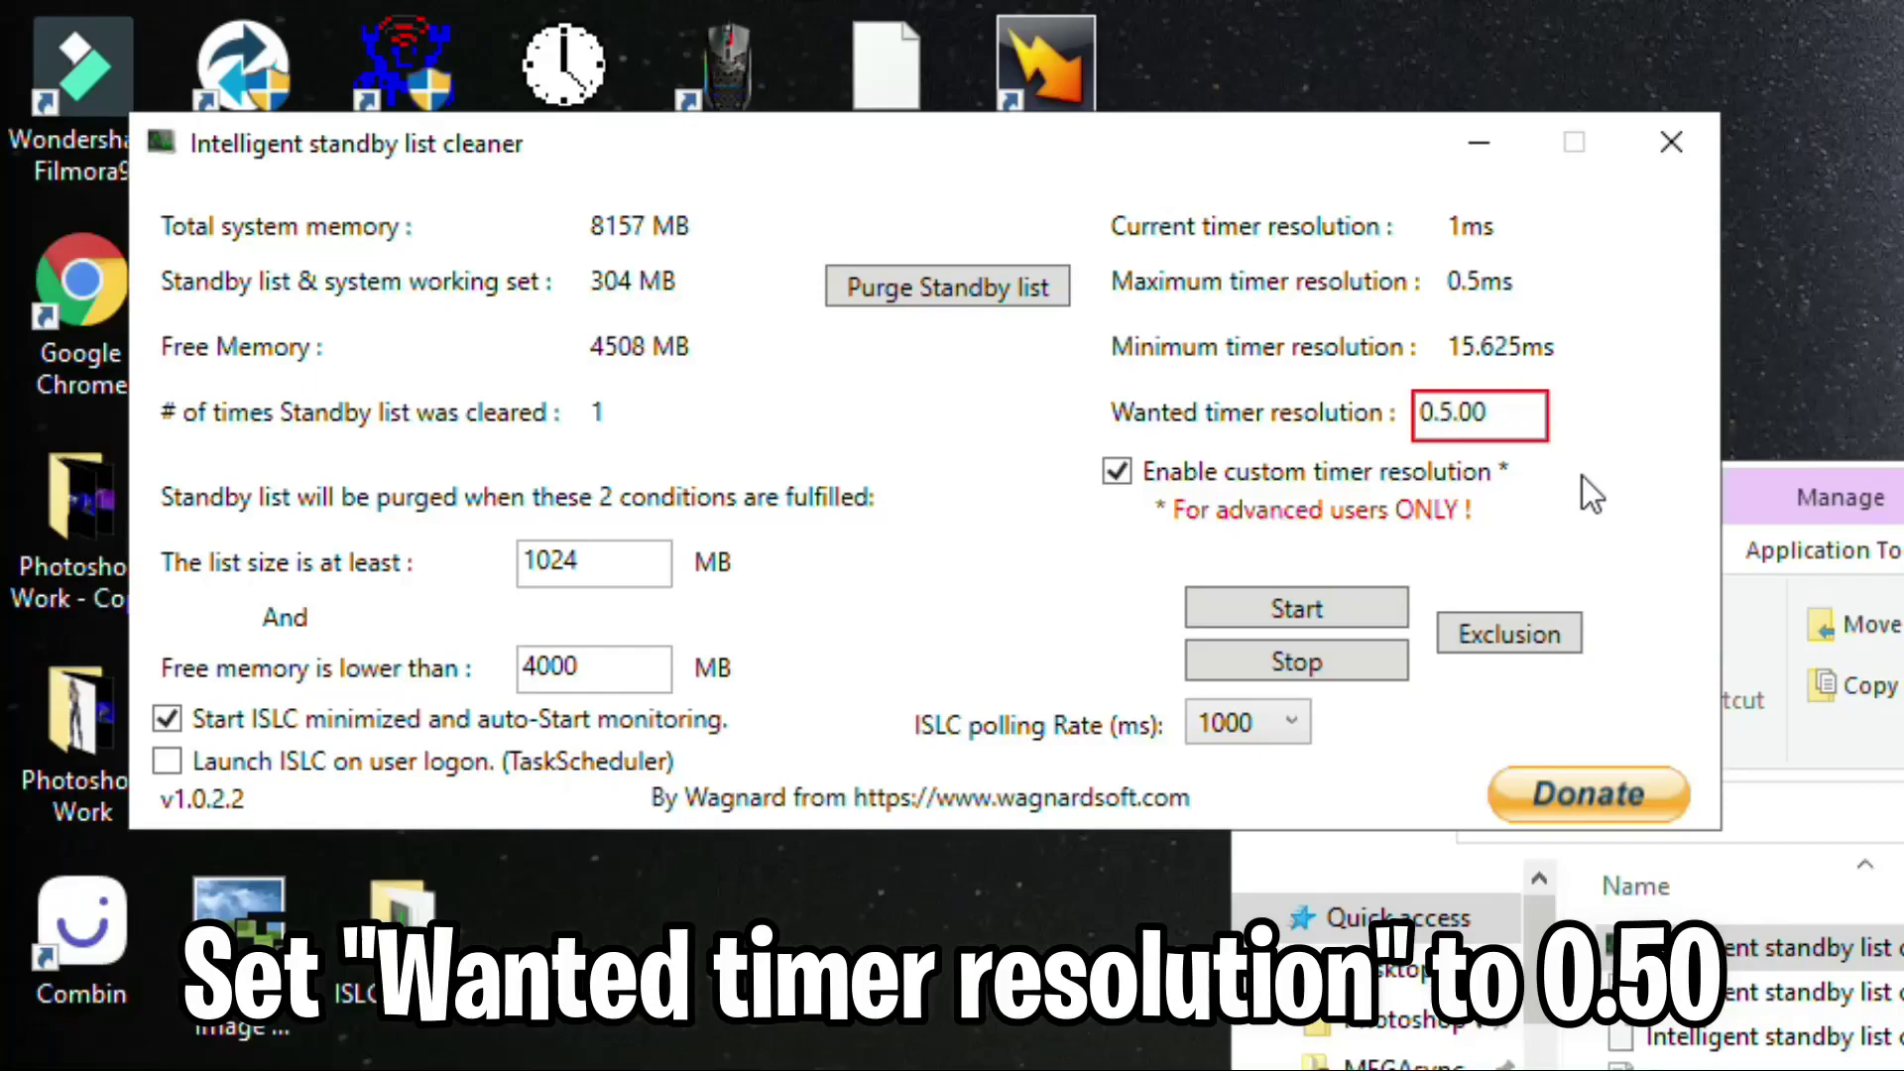
{"action": "key", "text": "Delete"}
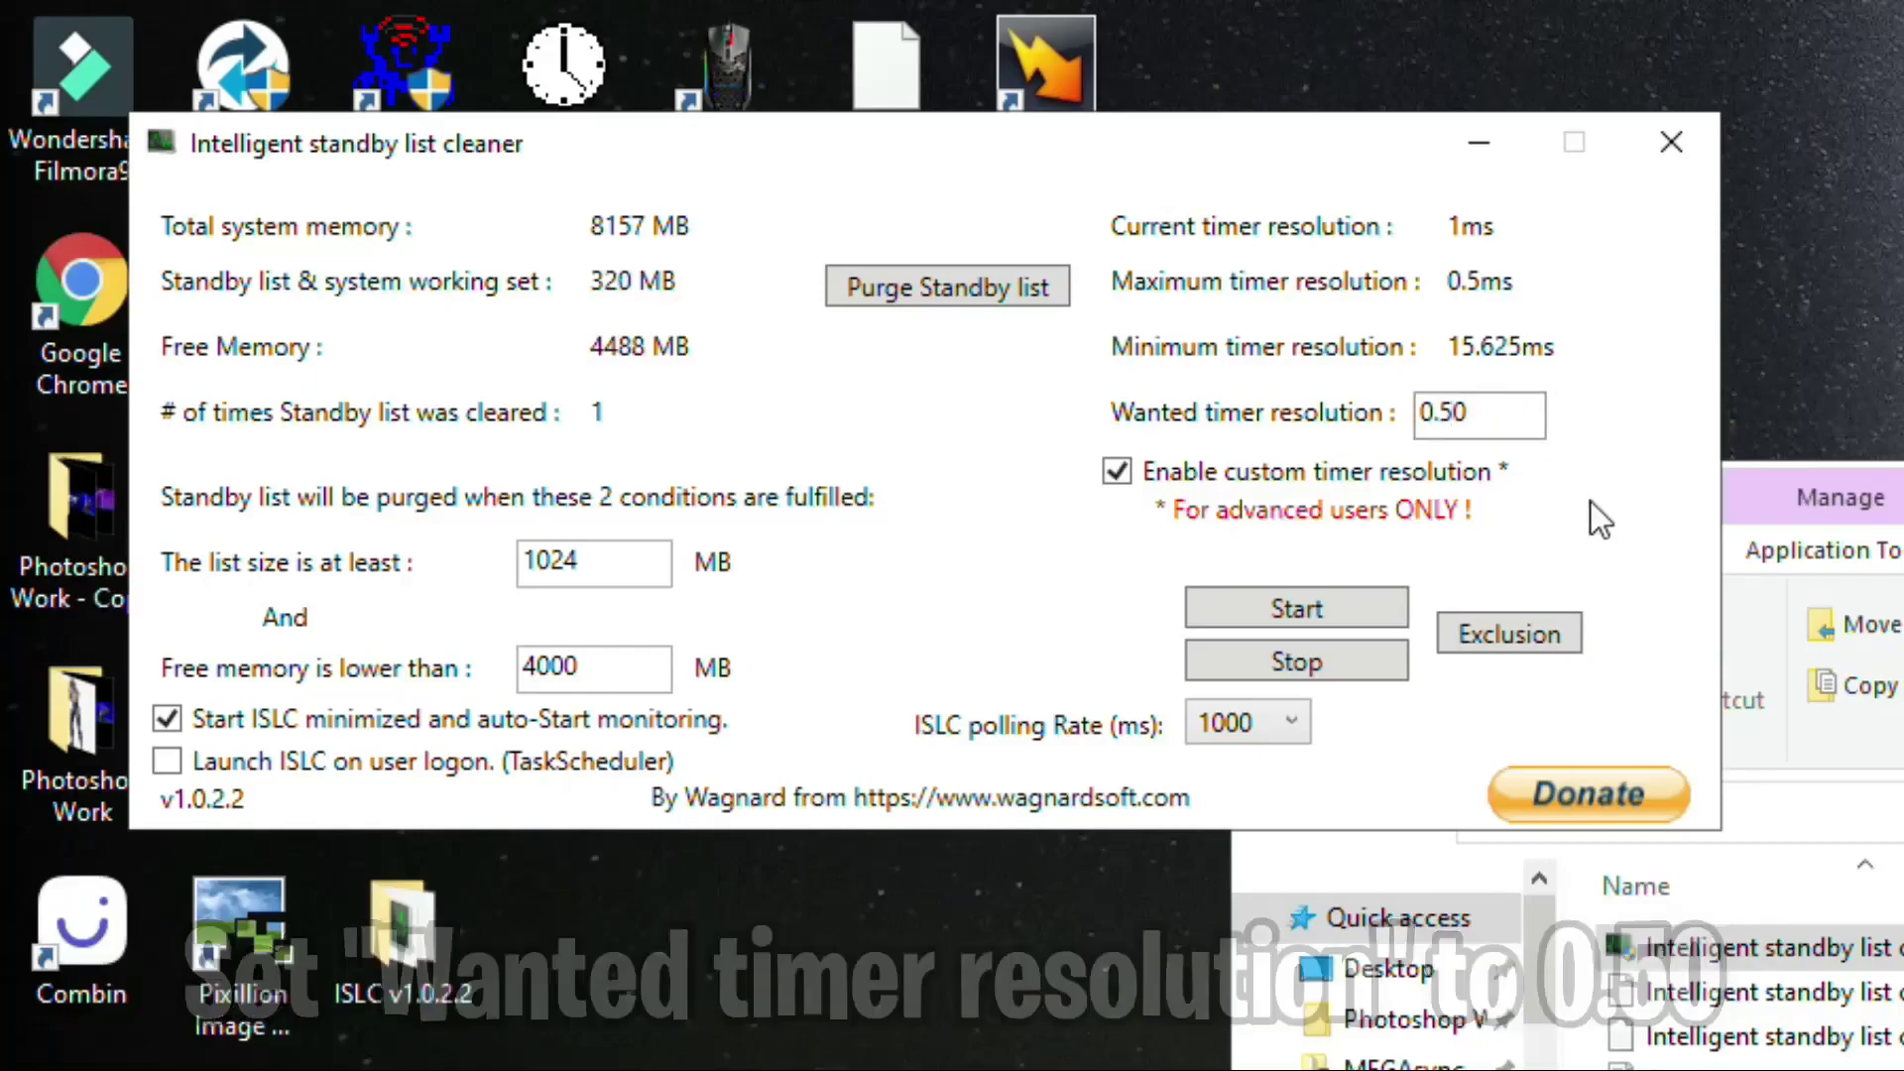
- Start monitoring with a polling rate of 1000 ms, leaving ISLC set to start minimized and auto-start monitoring
{"action": "left_click", "coordinate": [1257, 726]}
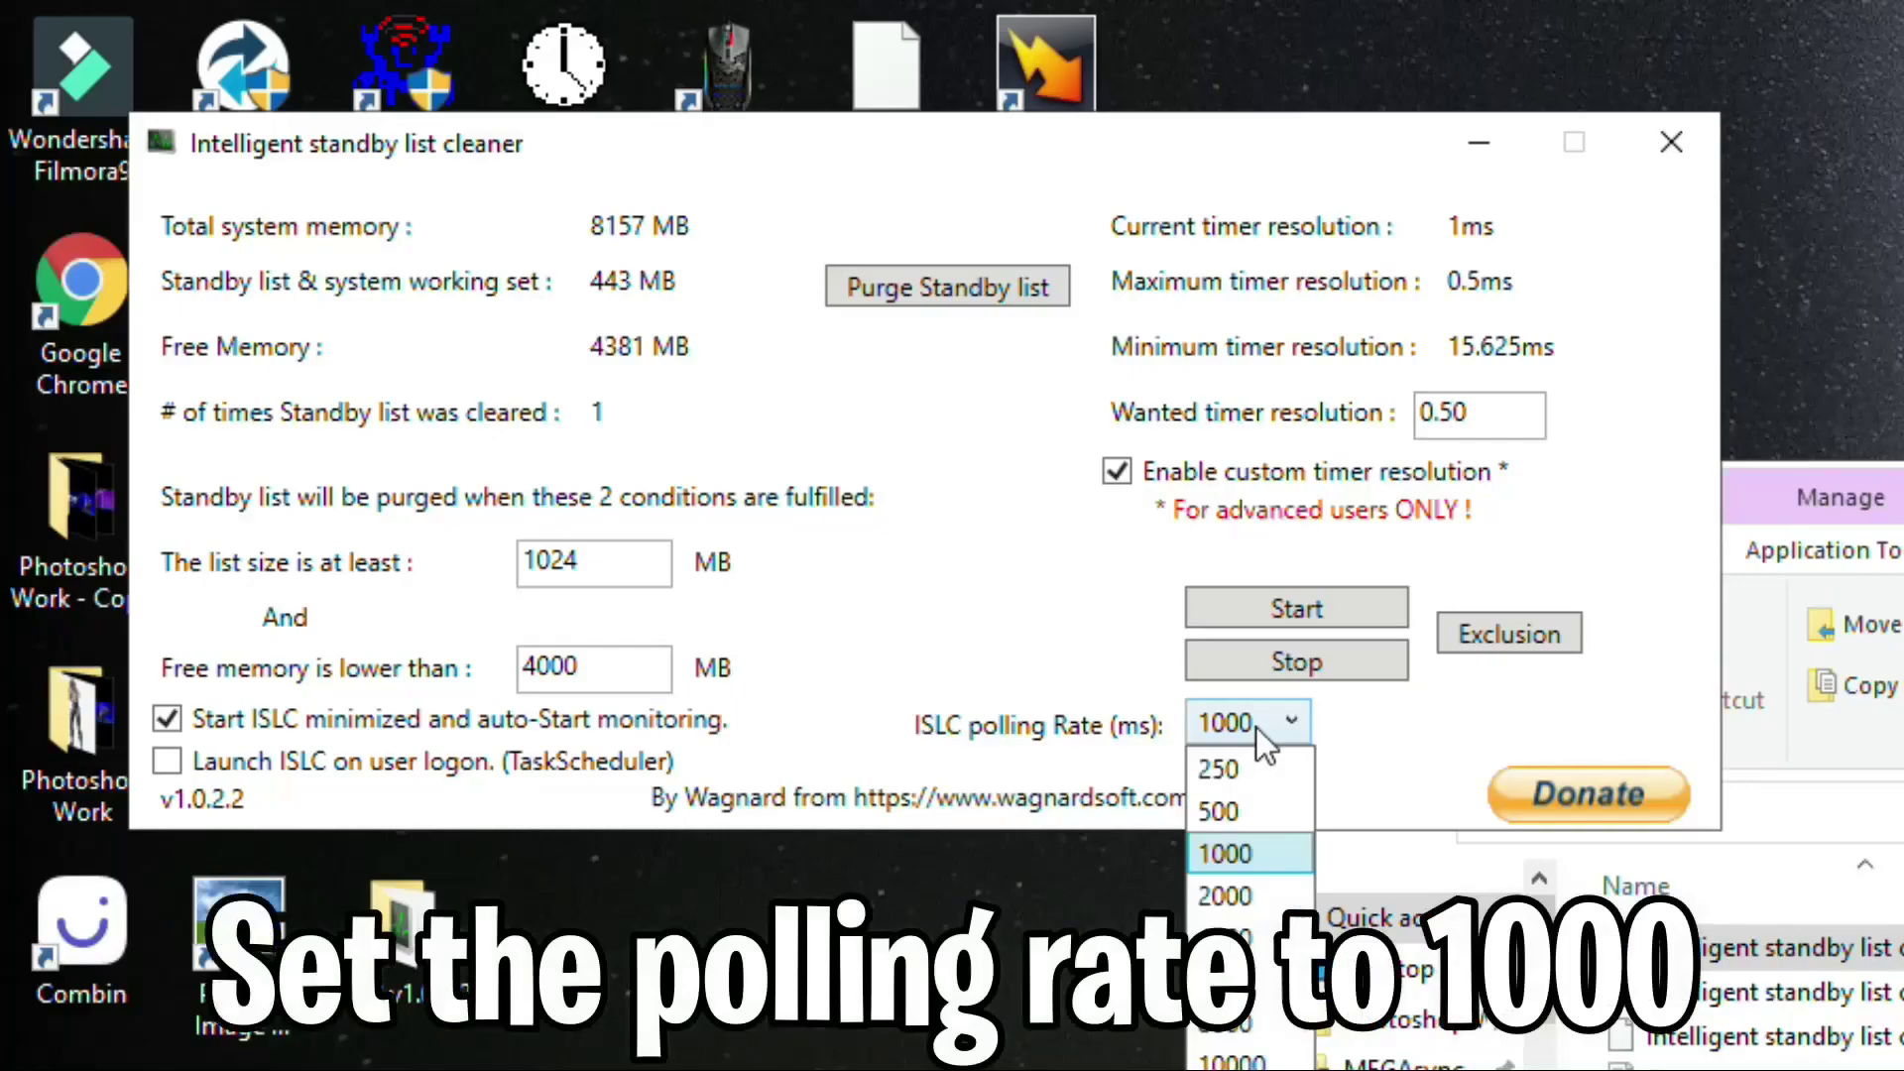
{"action": "left_click", "coordinate": [1263, 853]}
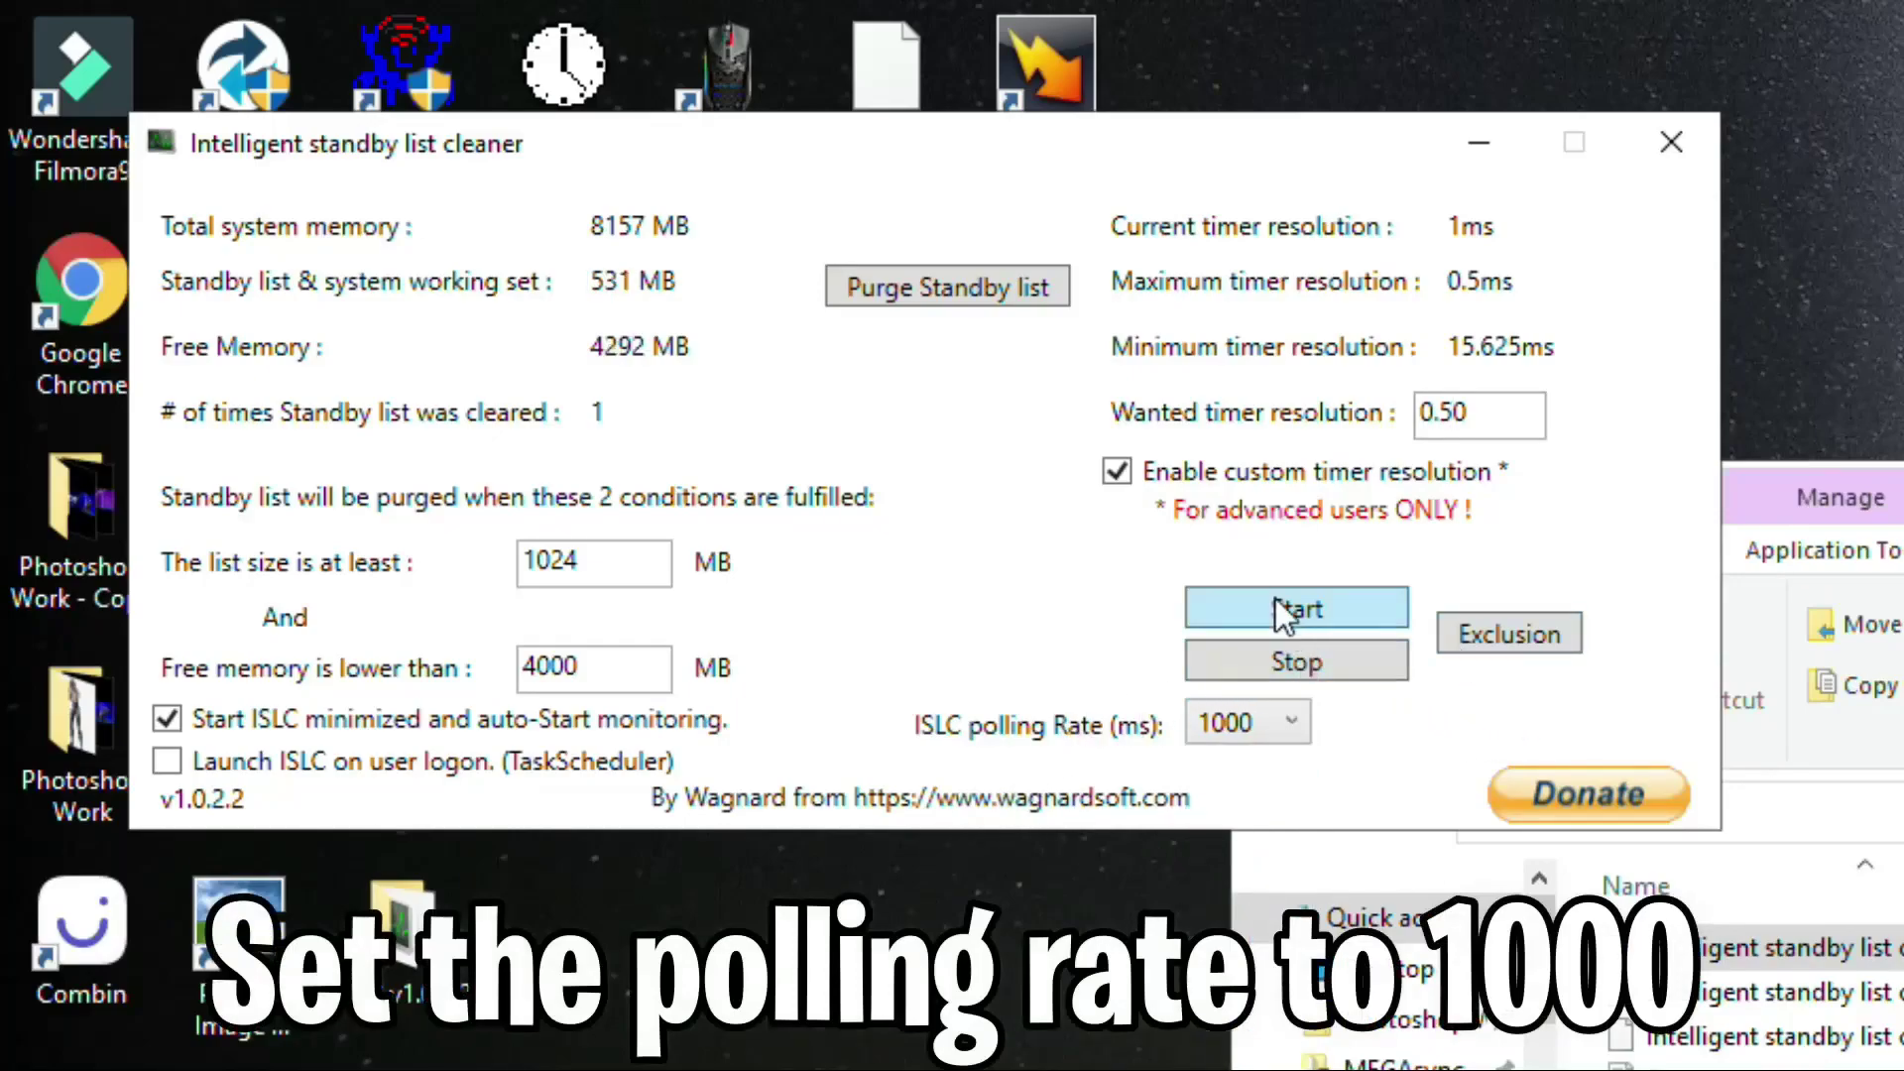
{"action": "left_click", "coordinate": [1248, 622]}
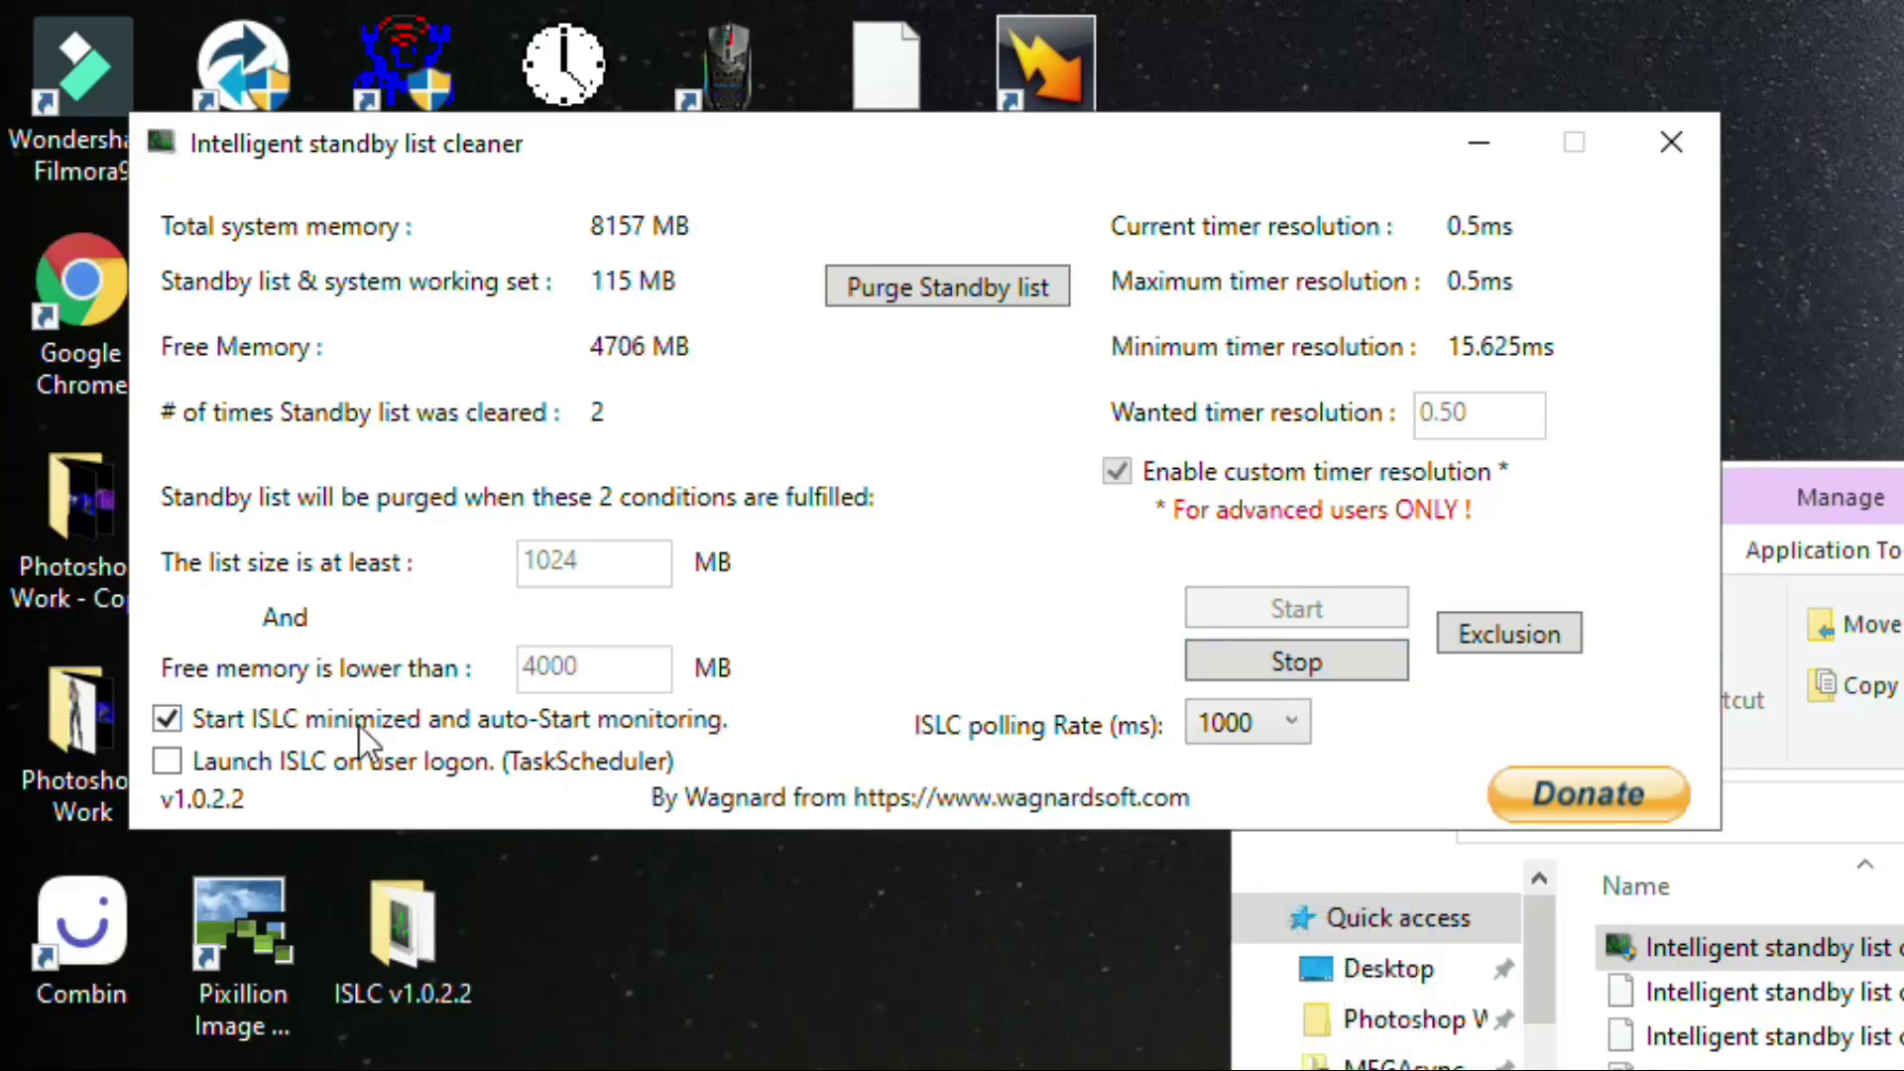
{"action": "left_click", "coordinate": [177, 724]}
{"action": "left_click", "coordinate": [165, 724]}
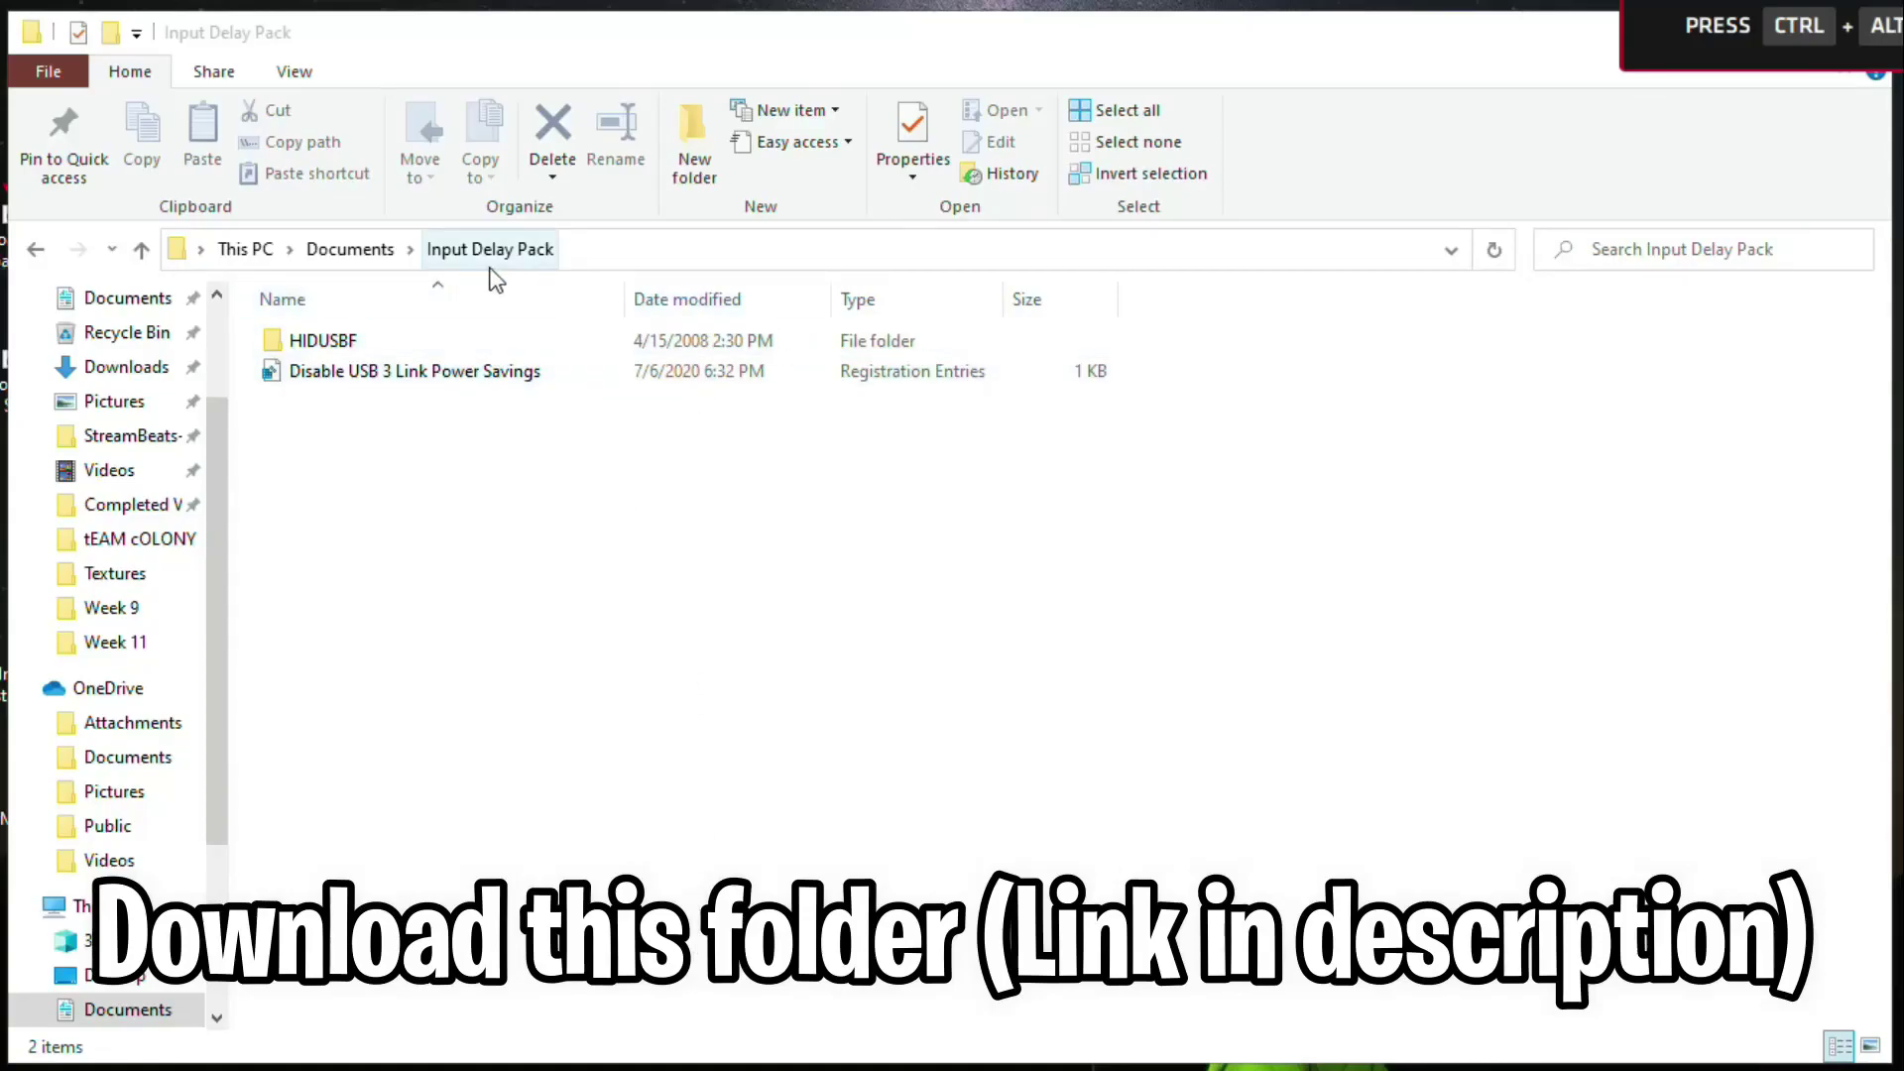
- Add the Disable USB 3 Link Power Savings file from the Input Delay Pack folder to the registry
{"action": "double_click", "coordinate": [390, 379]}
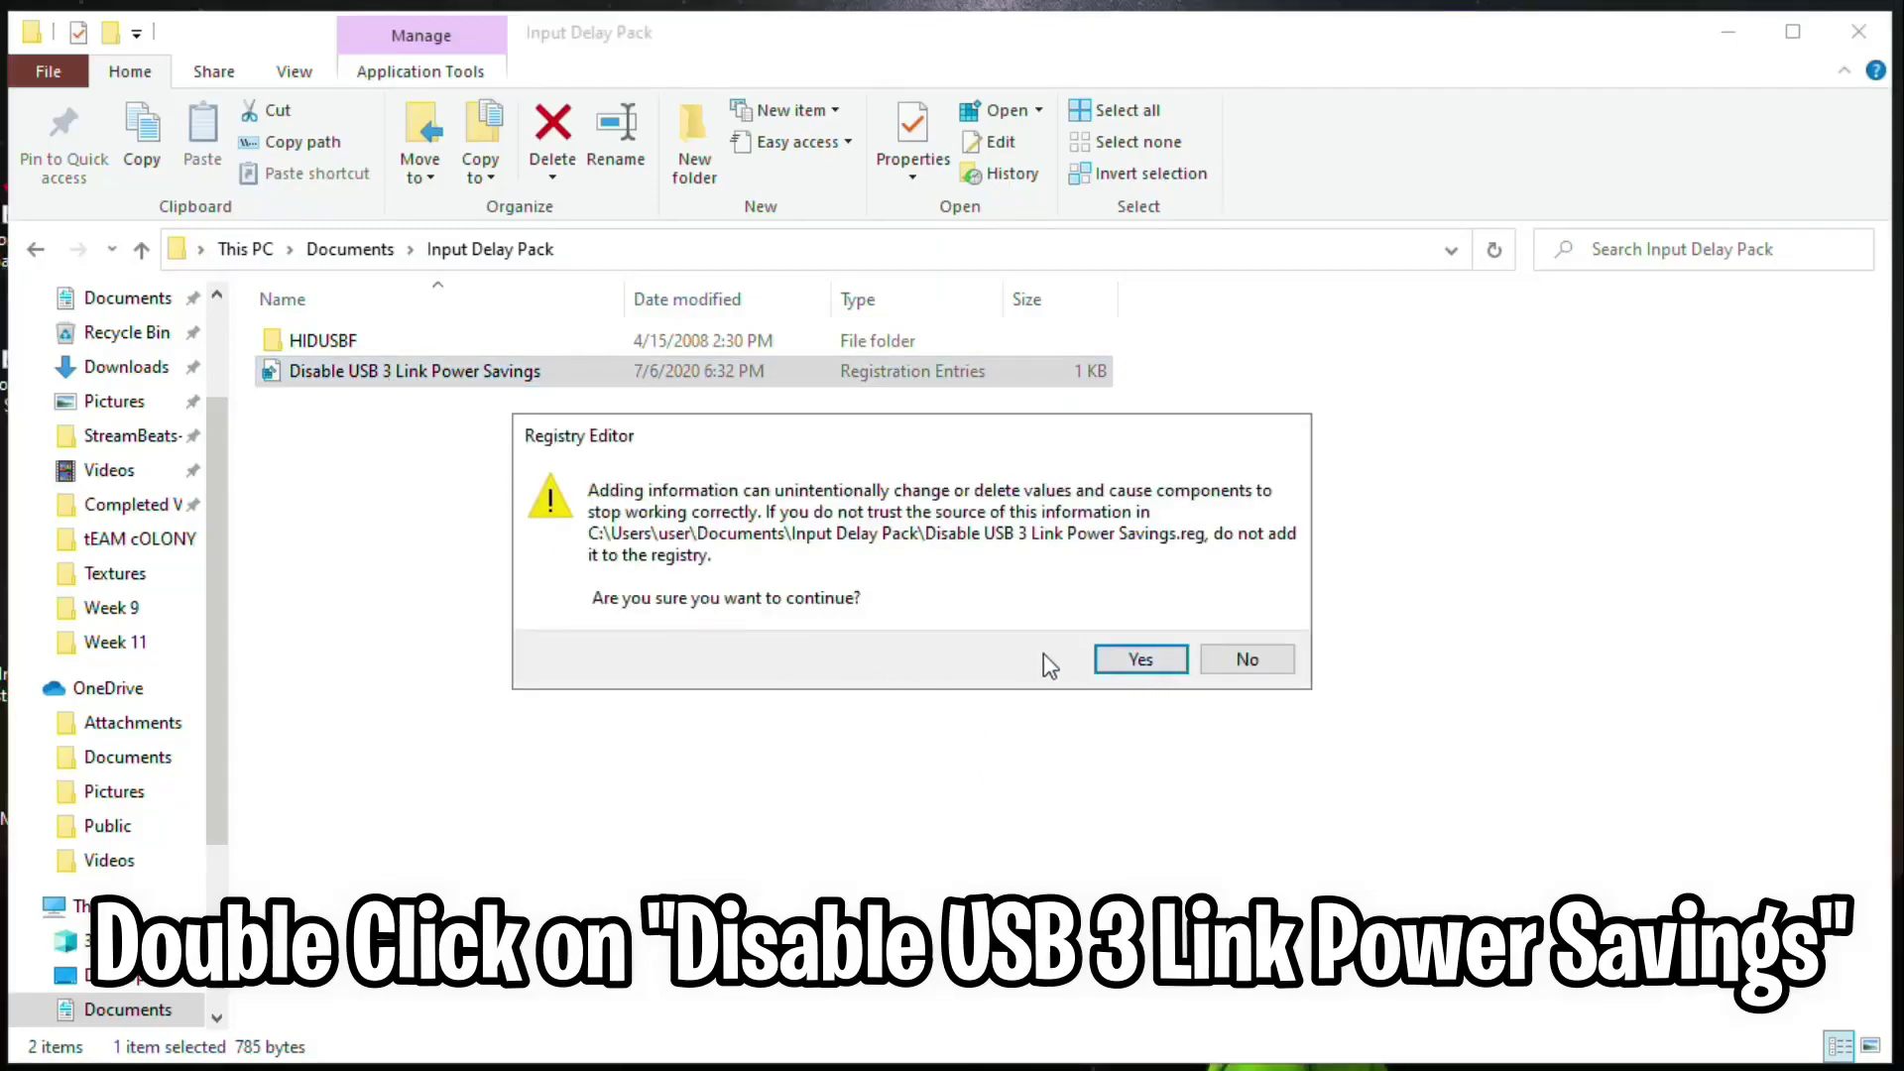
{"action": "left_click", "coordinate": [1159, 661]}
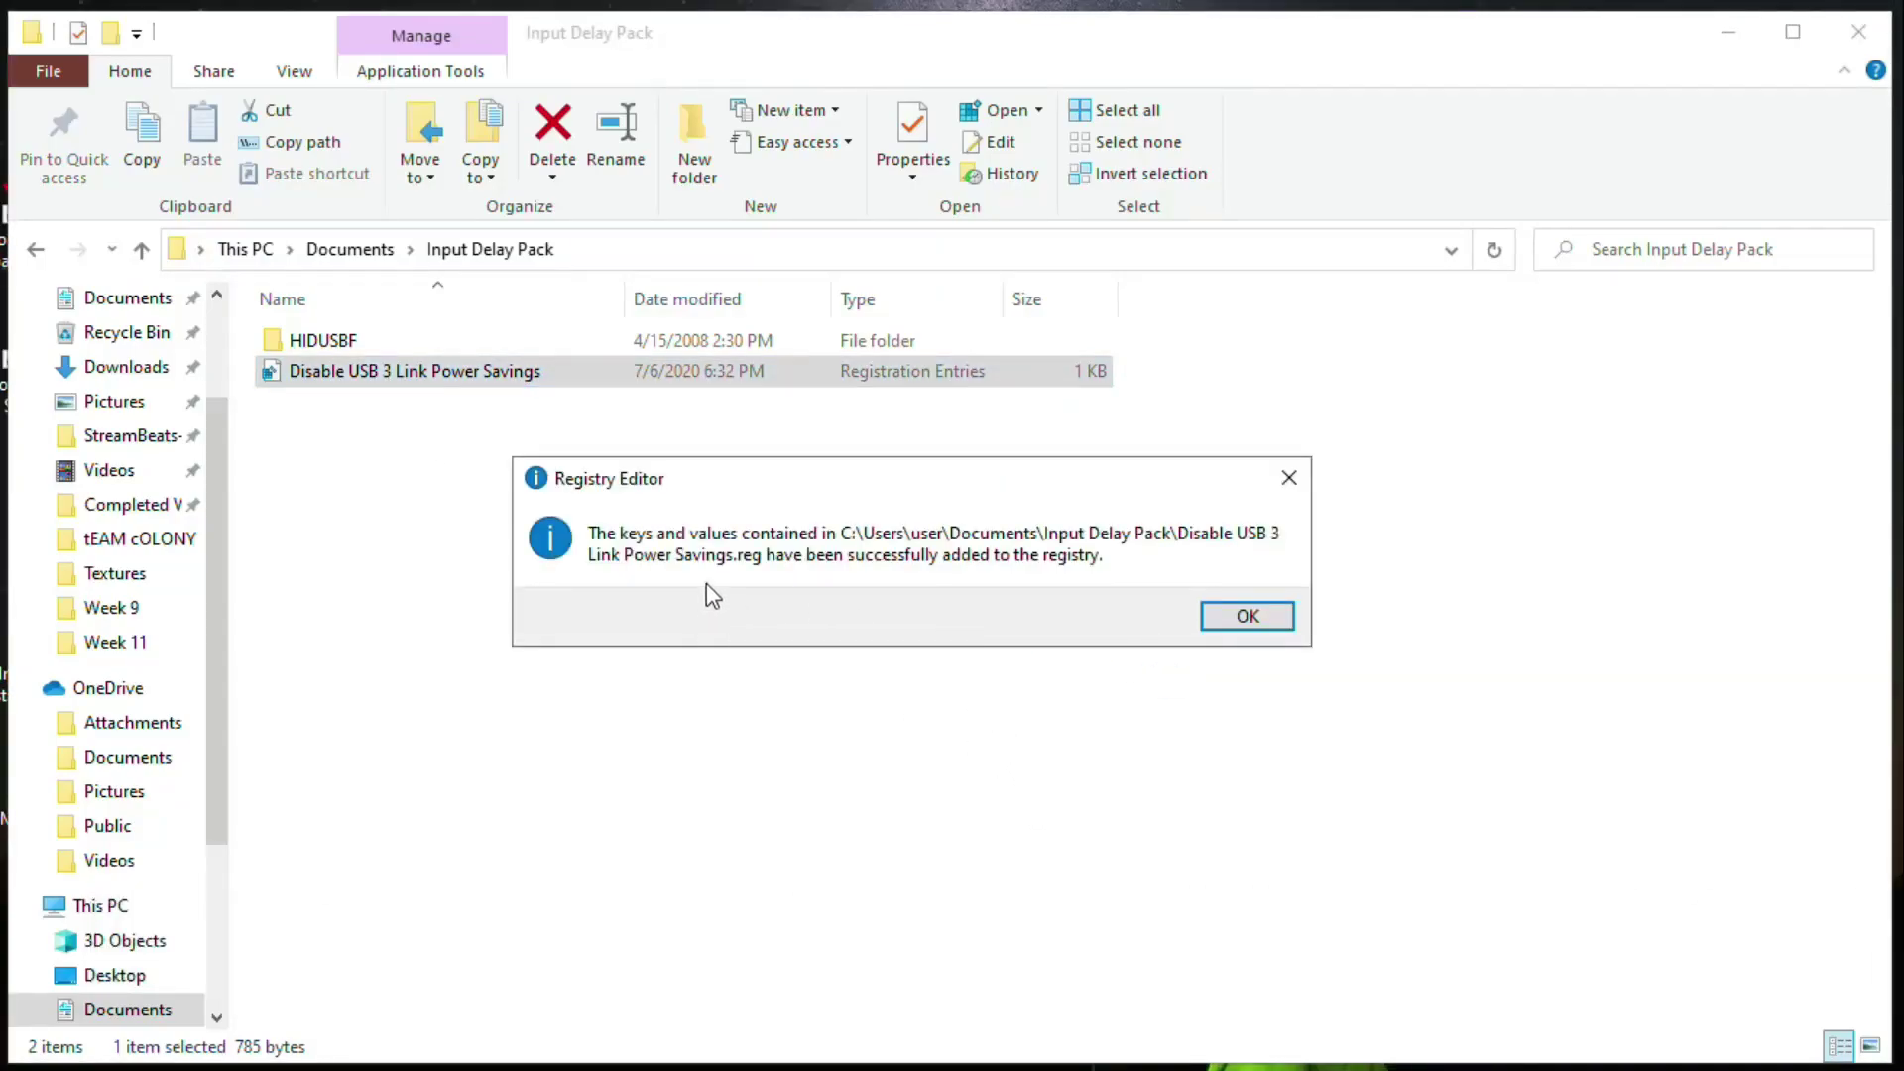
- Finish the registry import and run the Setup application from the HIDUSBF folder in Input Delay Pack
{"action": "left_click", "coordinate": [1245, 617]}
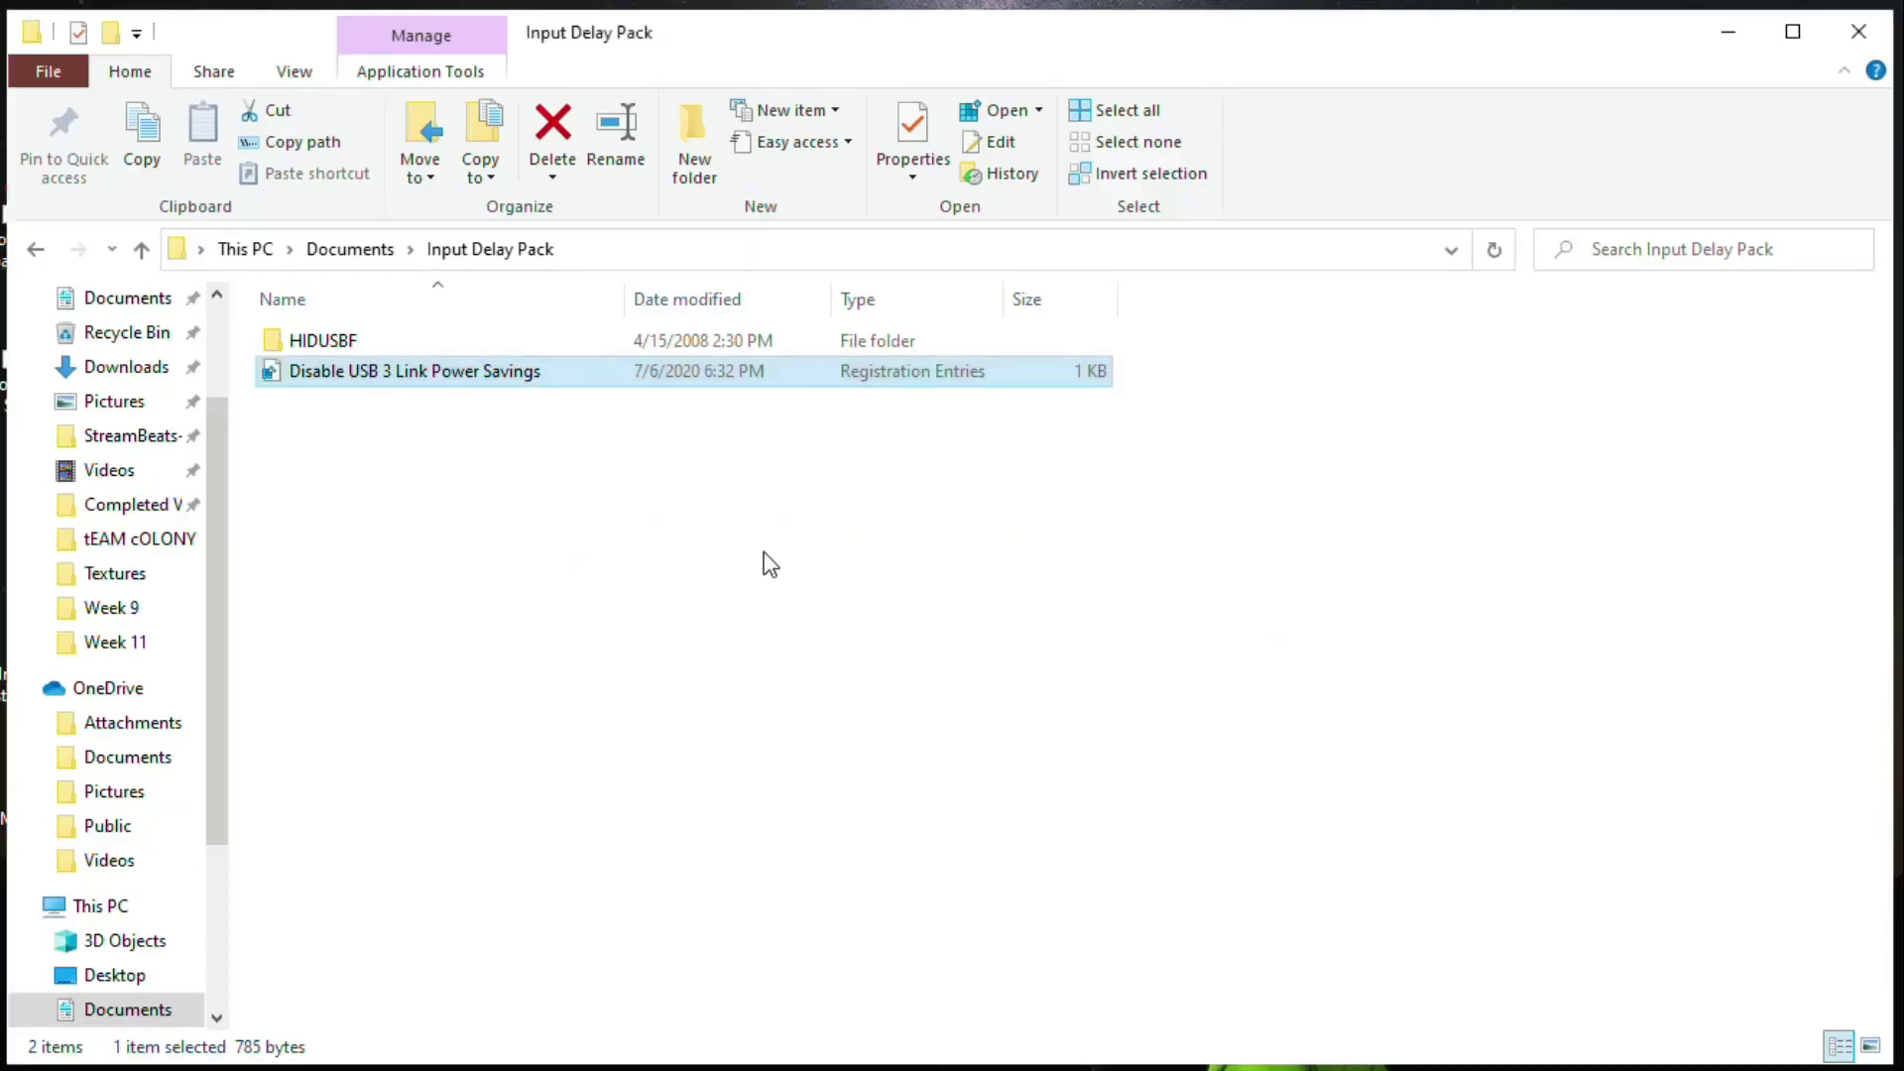
{"action": "left_click", "coordinate": [769, 564]}
{"action": "double_click", "coordinate": [371, 341]}
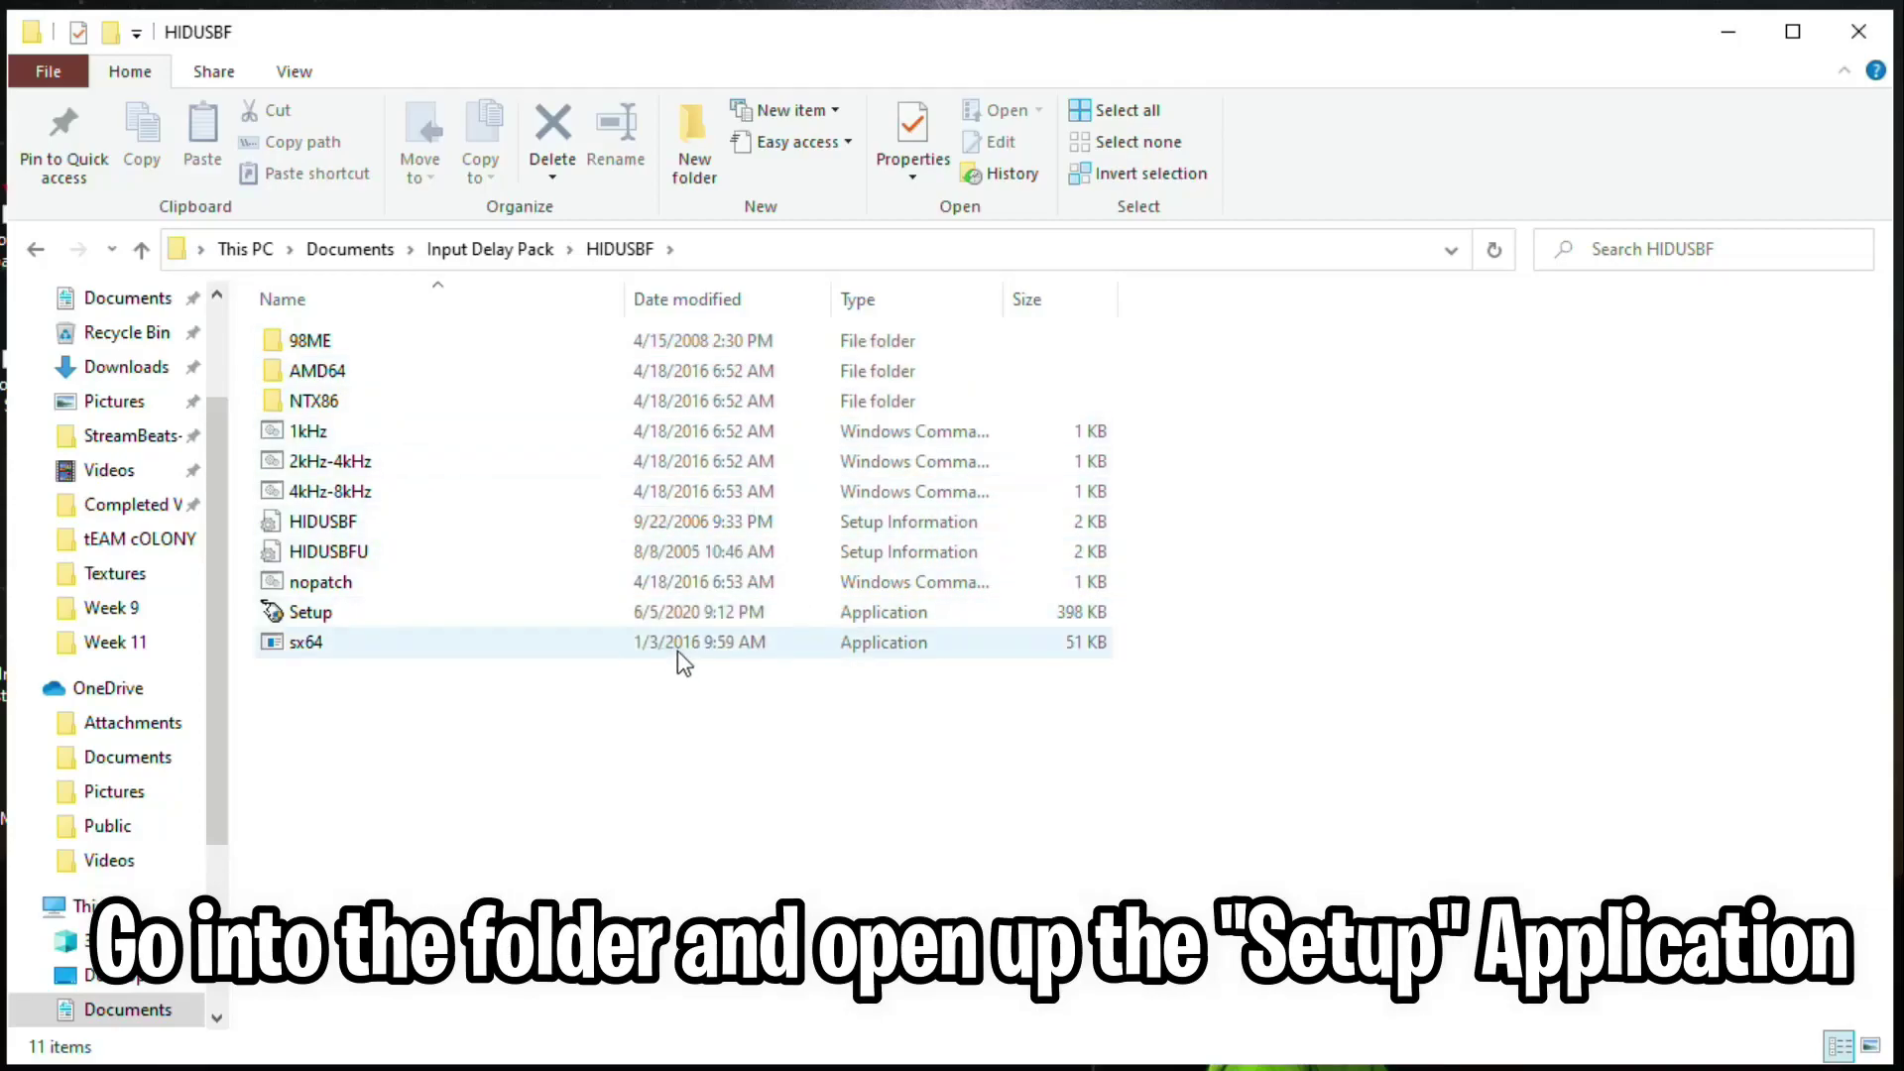
{"action": "left_click", "coordinate": [553, 615]}
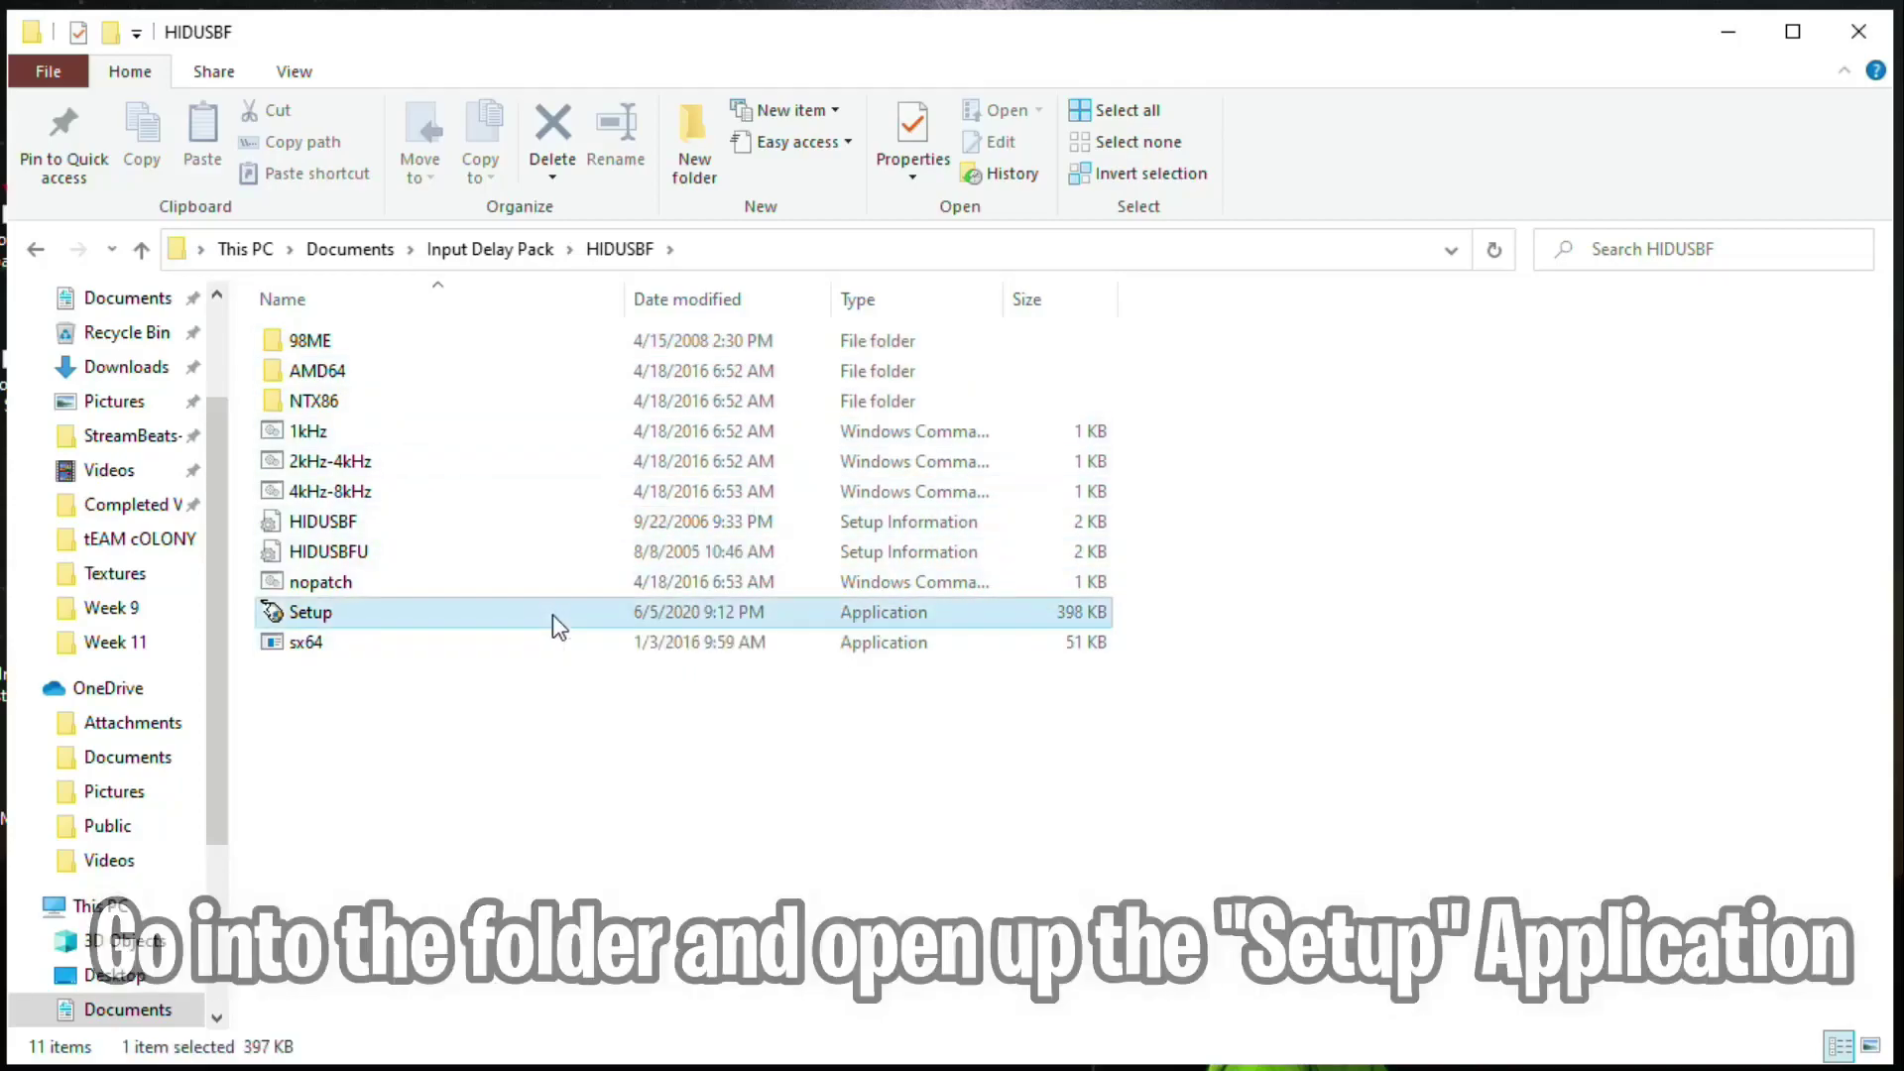
{"action": "double_click", "coordinate": [551, 615]}
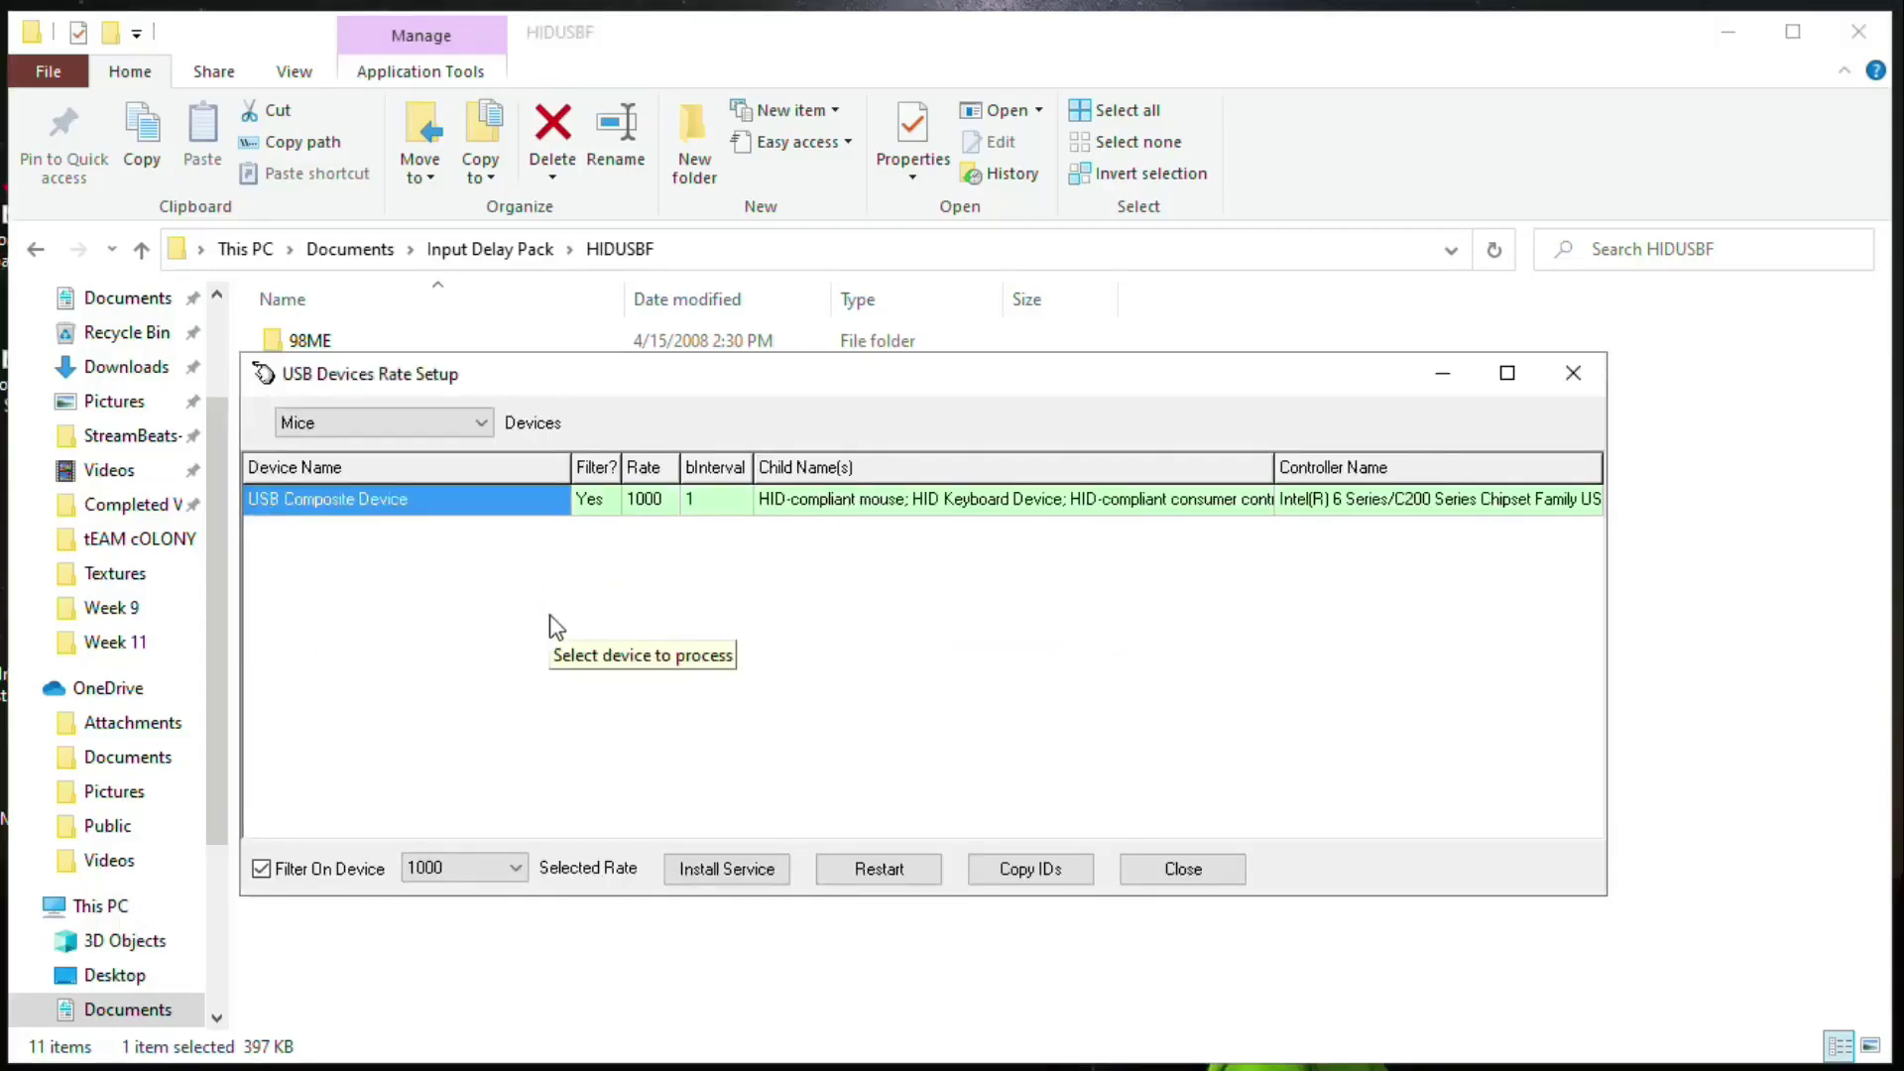
- List all USB devices and enable Filter On Device for the USB Composite Device with the HID keyboard and system controller
{"action": "left_click", "coordinate": [378, 423]}
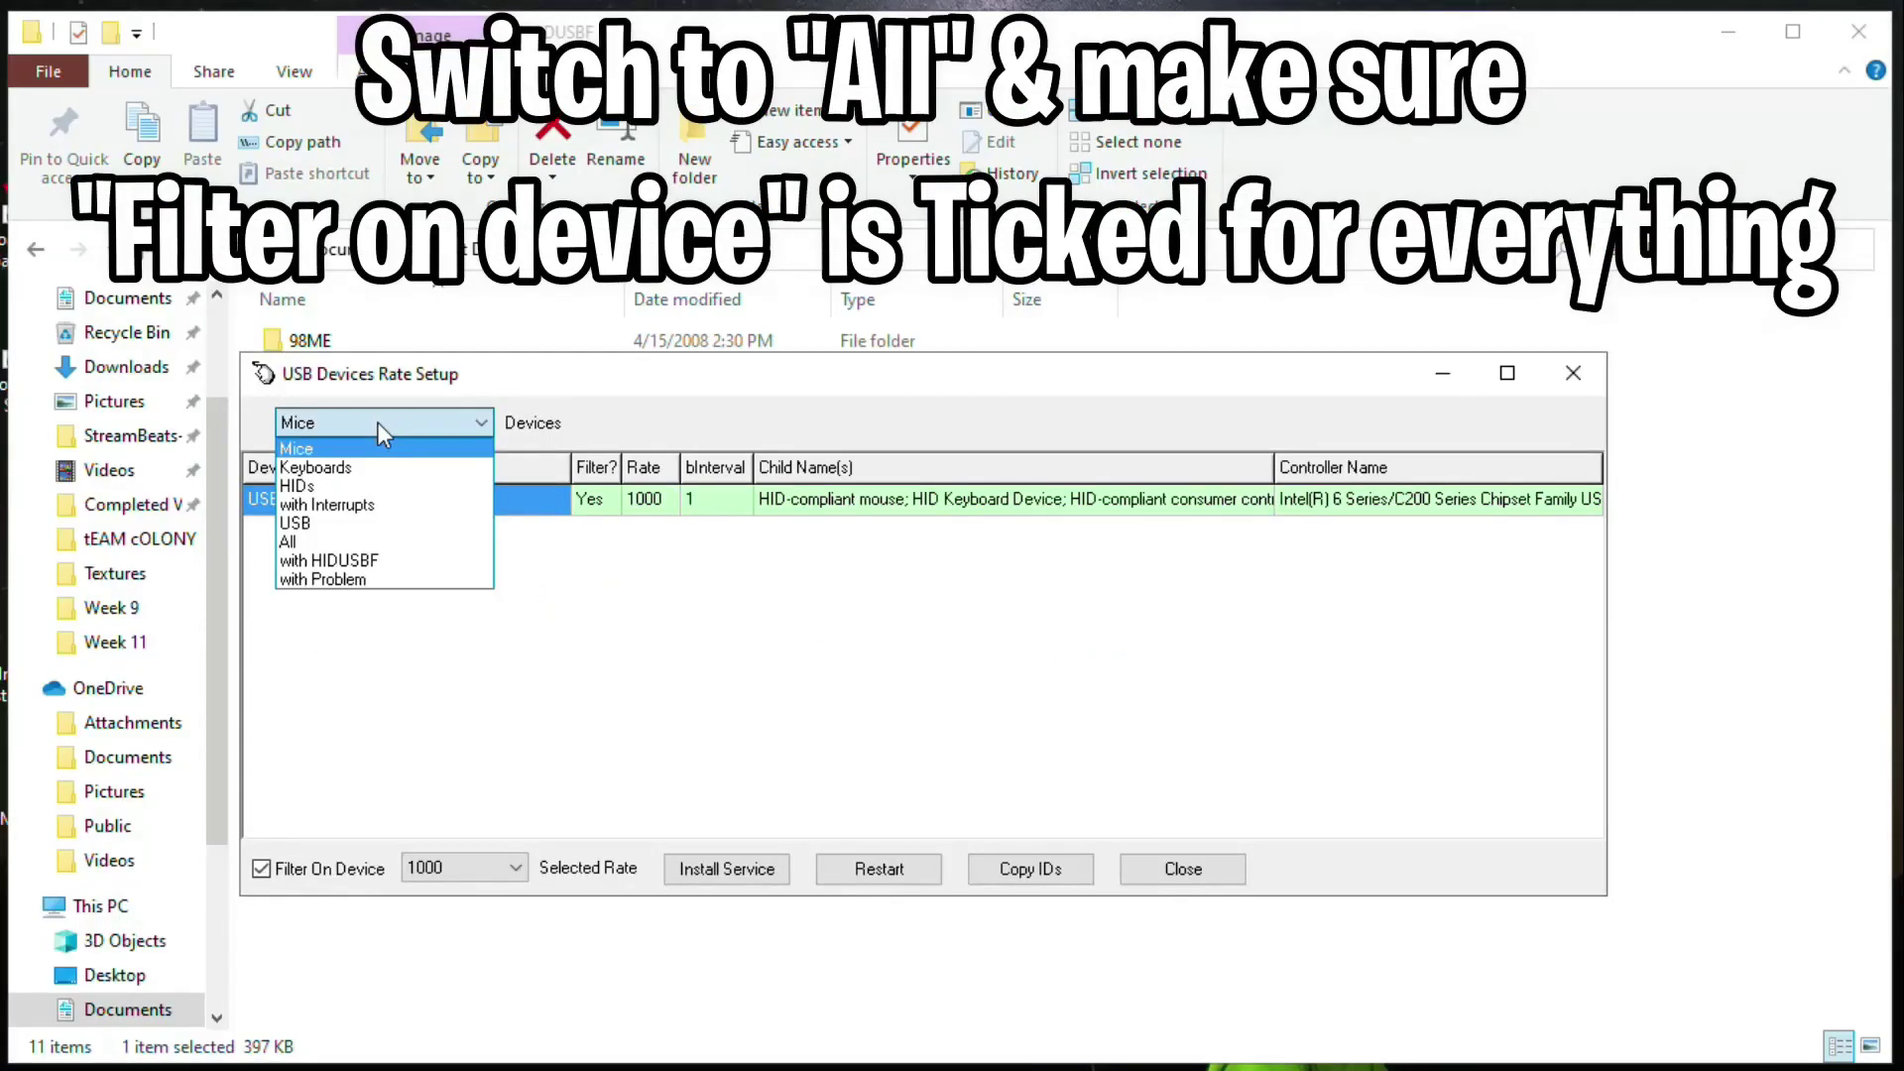
{"action": "left_click", "coordinate": [290, 542]}
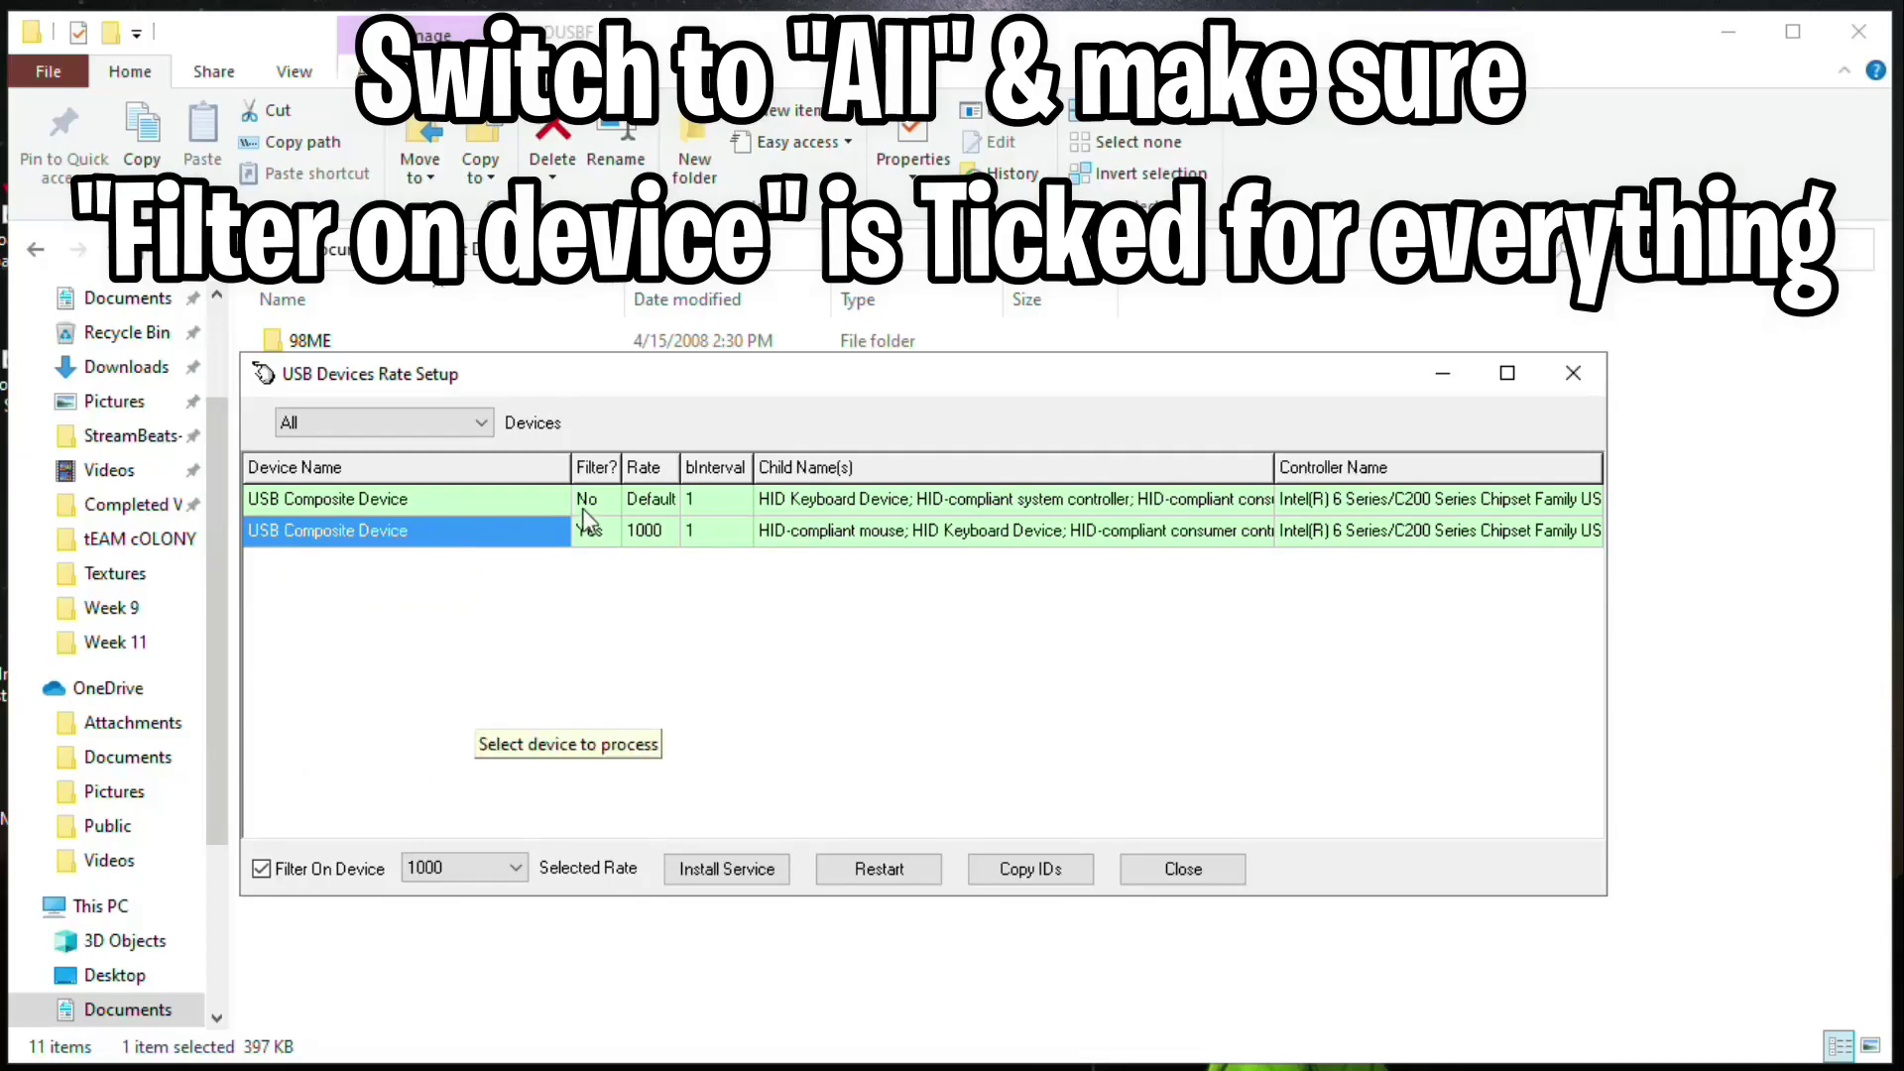
{"action": "left_click", "coordinate": [448, 498]}
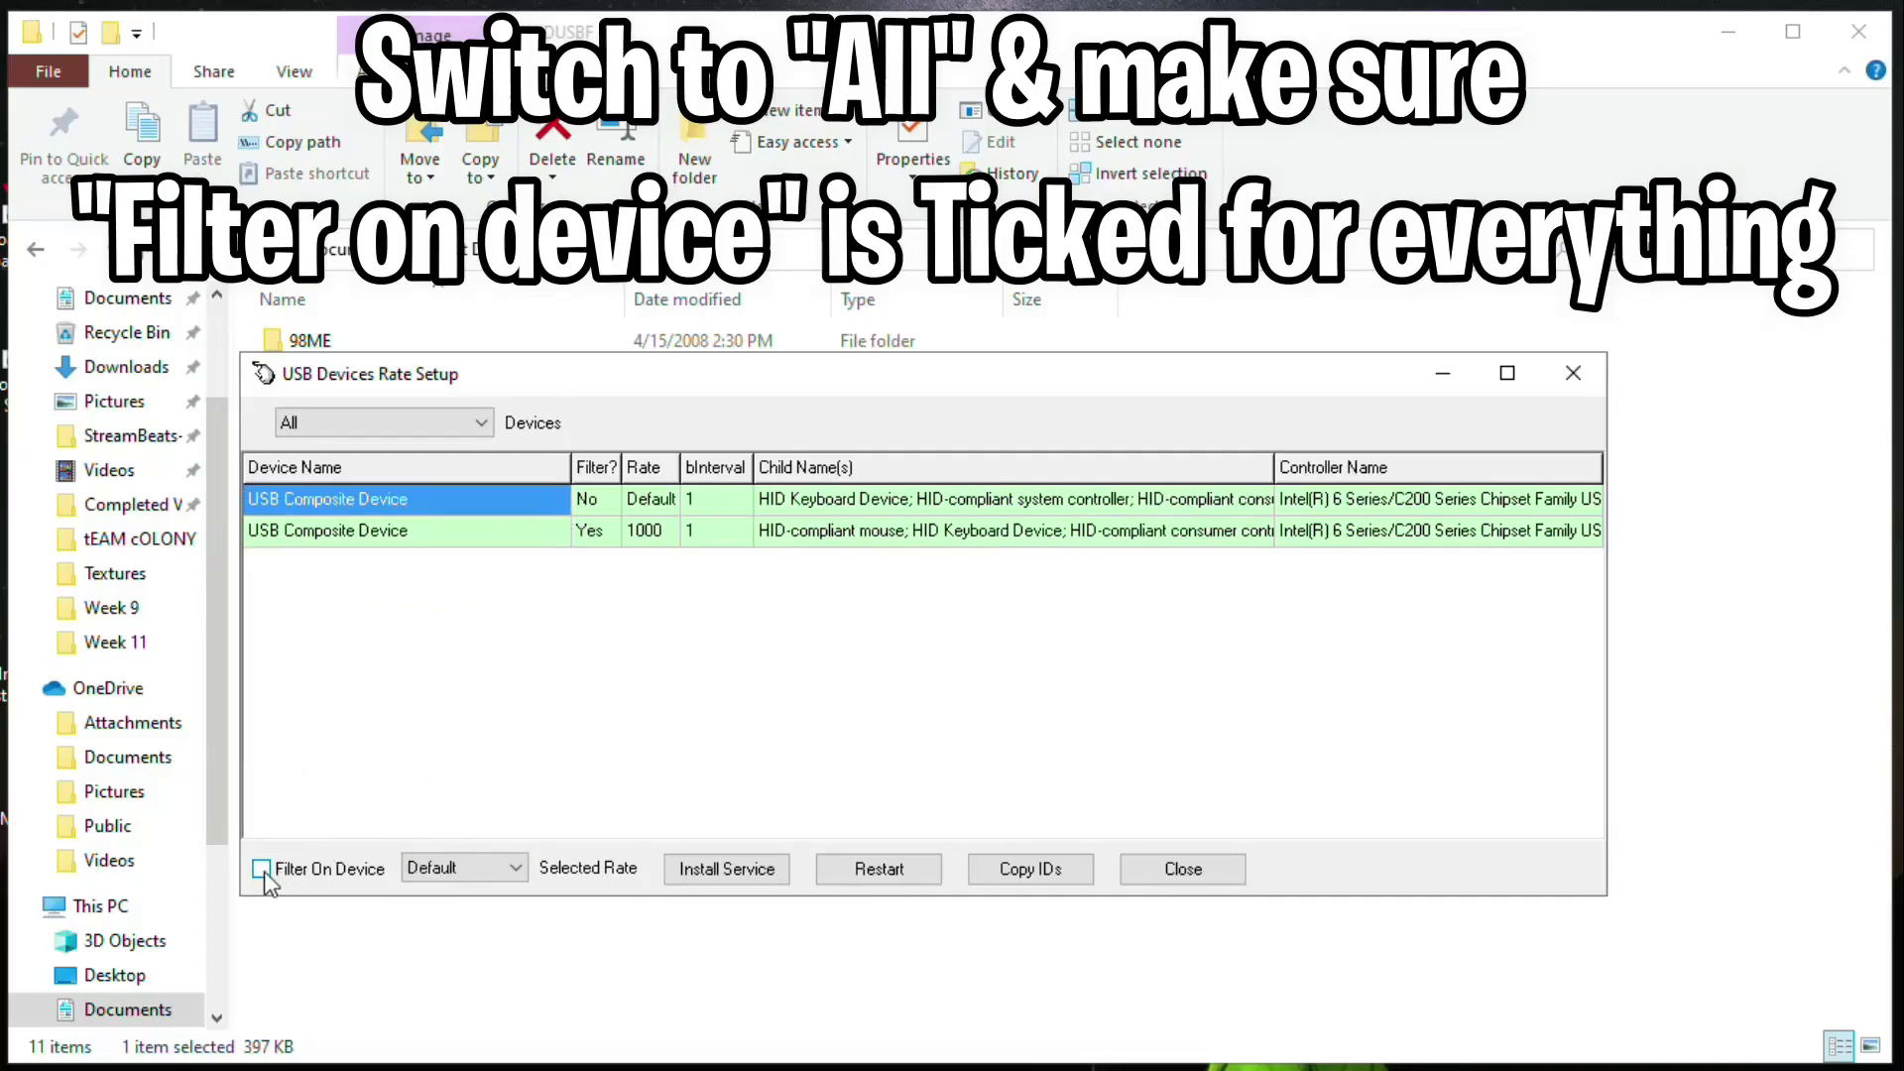
{"action": "left_click", "coordinate": [263, 874]}
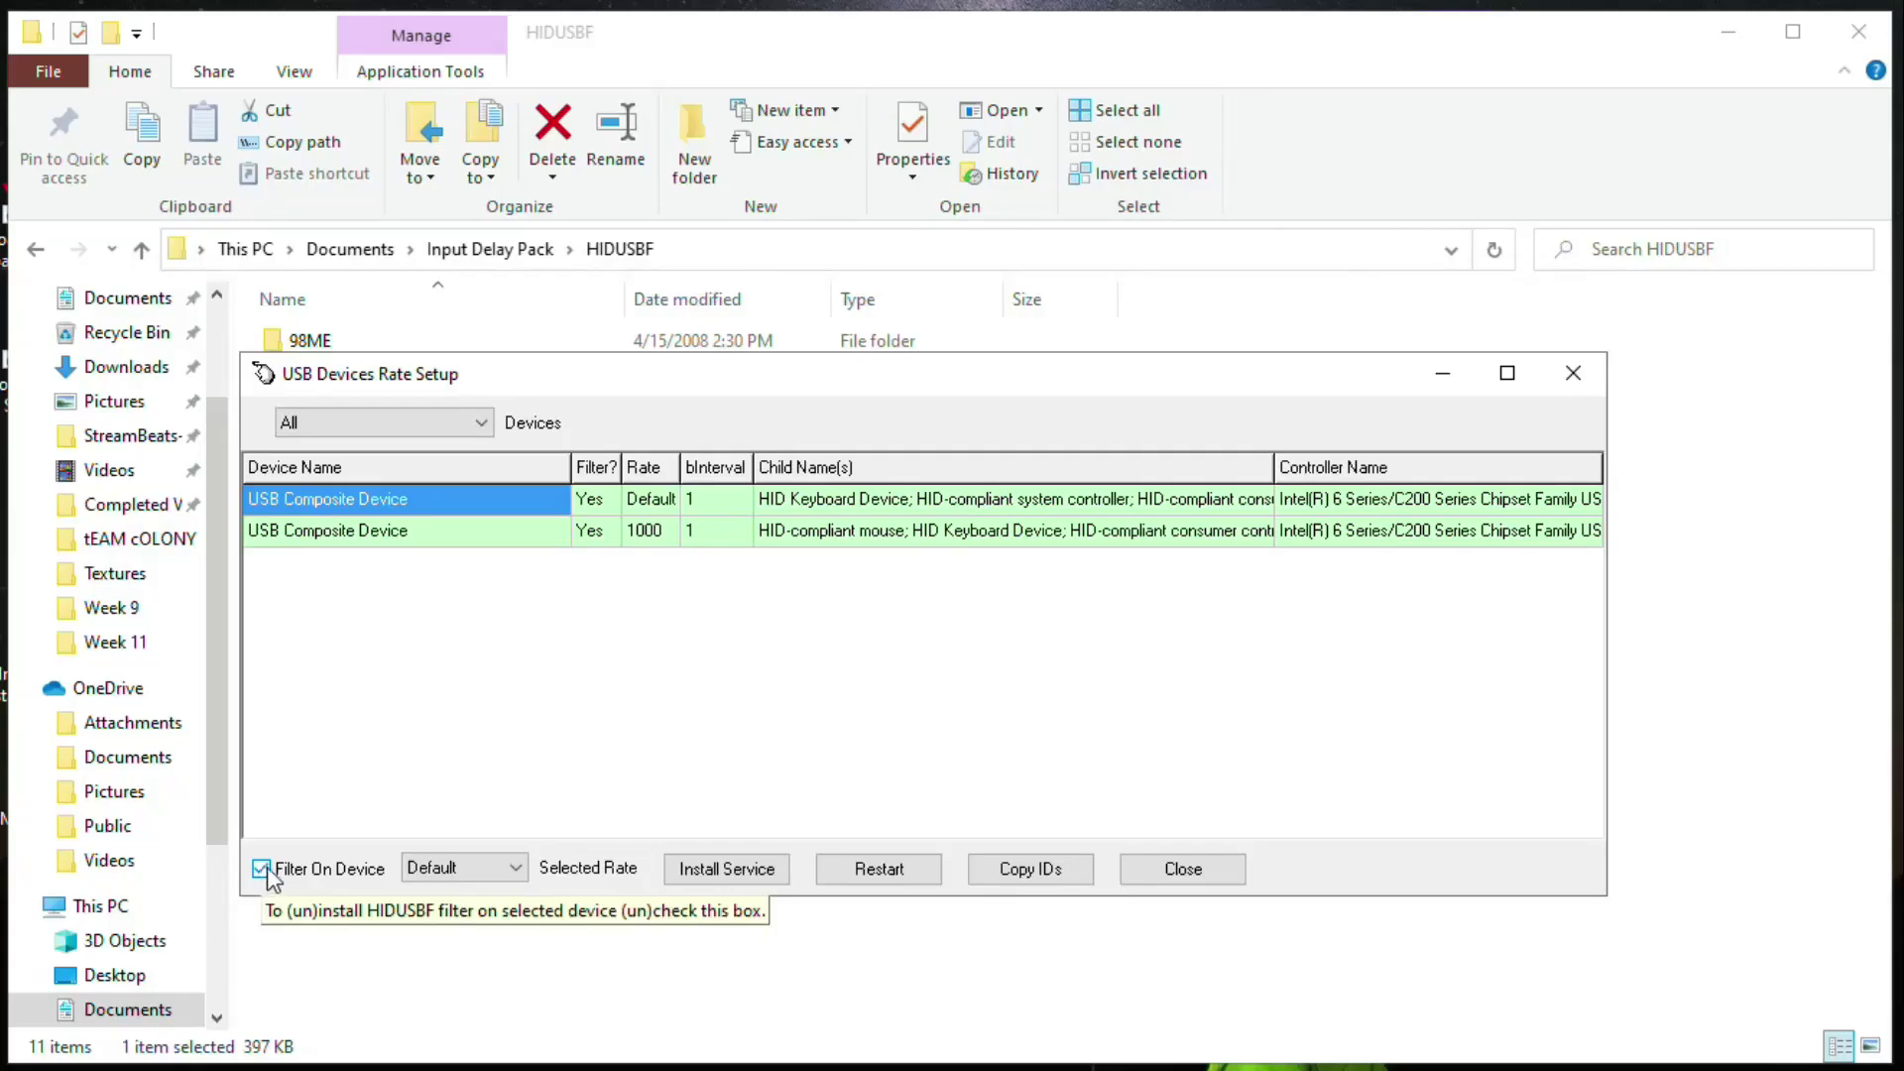
- Set the mouse's selected rate to 1000 and install the service, closing USB Devices Rate Setup
{"action": "left_click", "coordinate": [484, 863]}
{"action": "left_click", "coordinate": [424, 912]}
{"action": "left_click", "coordinate": [482, 861]}
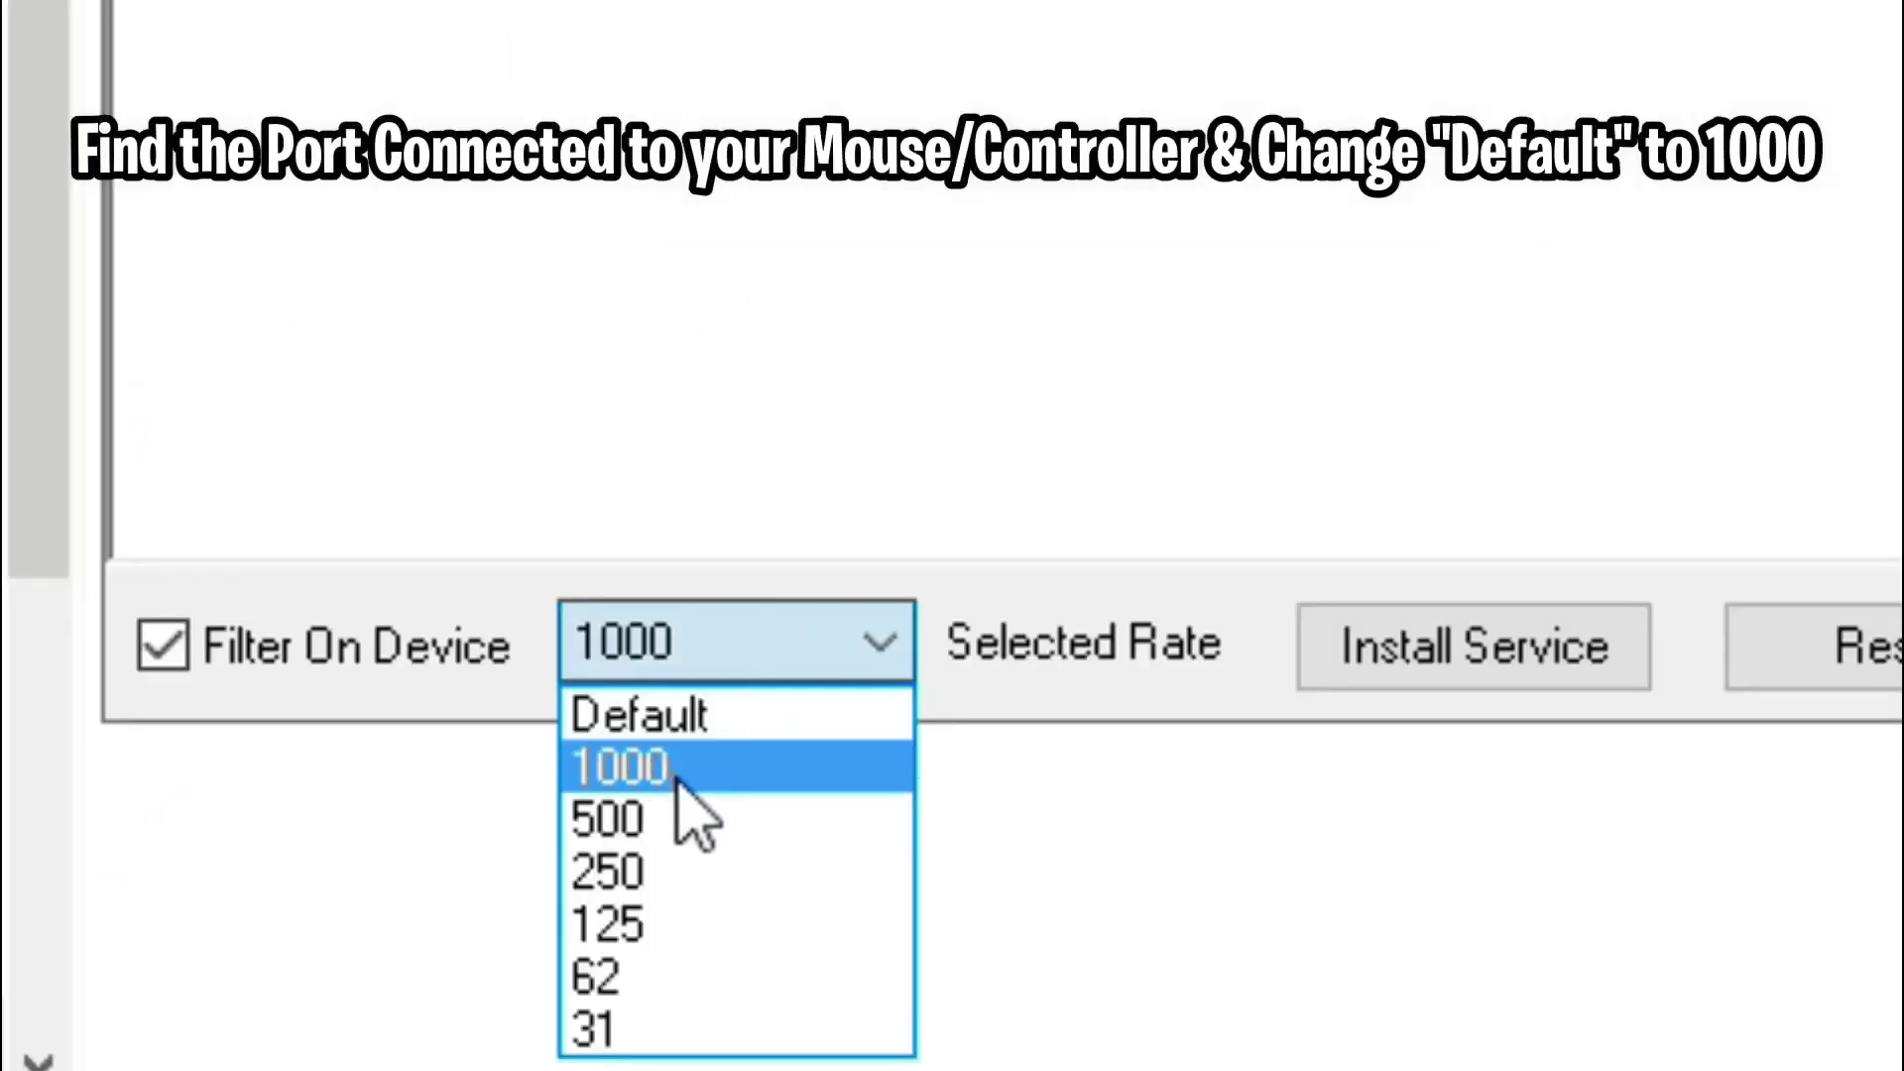
{"action": "left_click", "coordinate": [617, 783]}
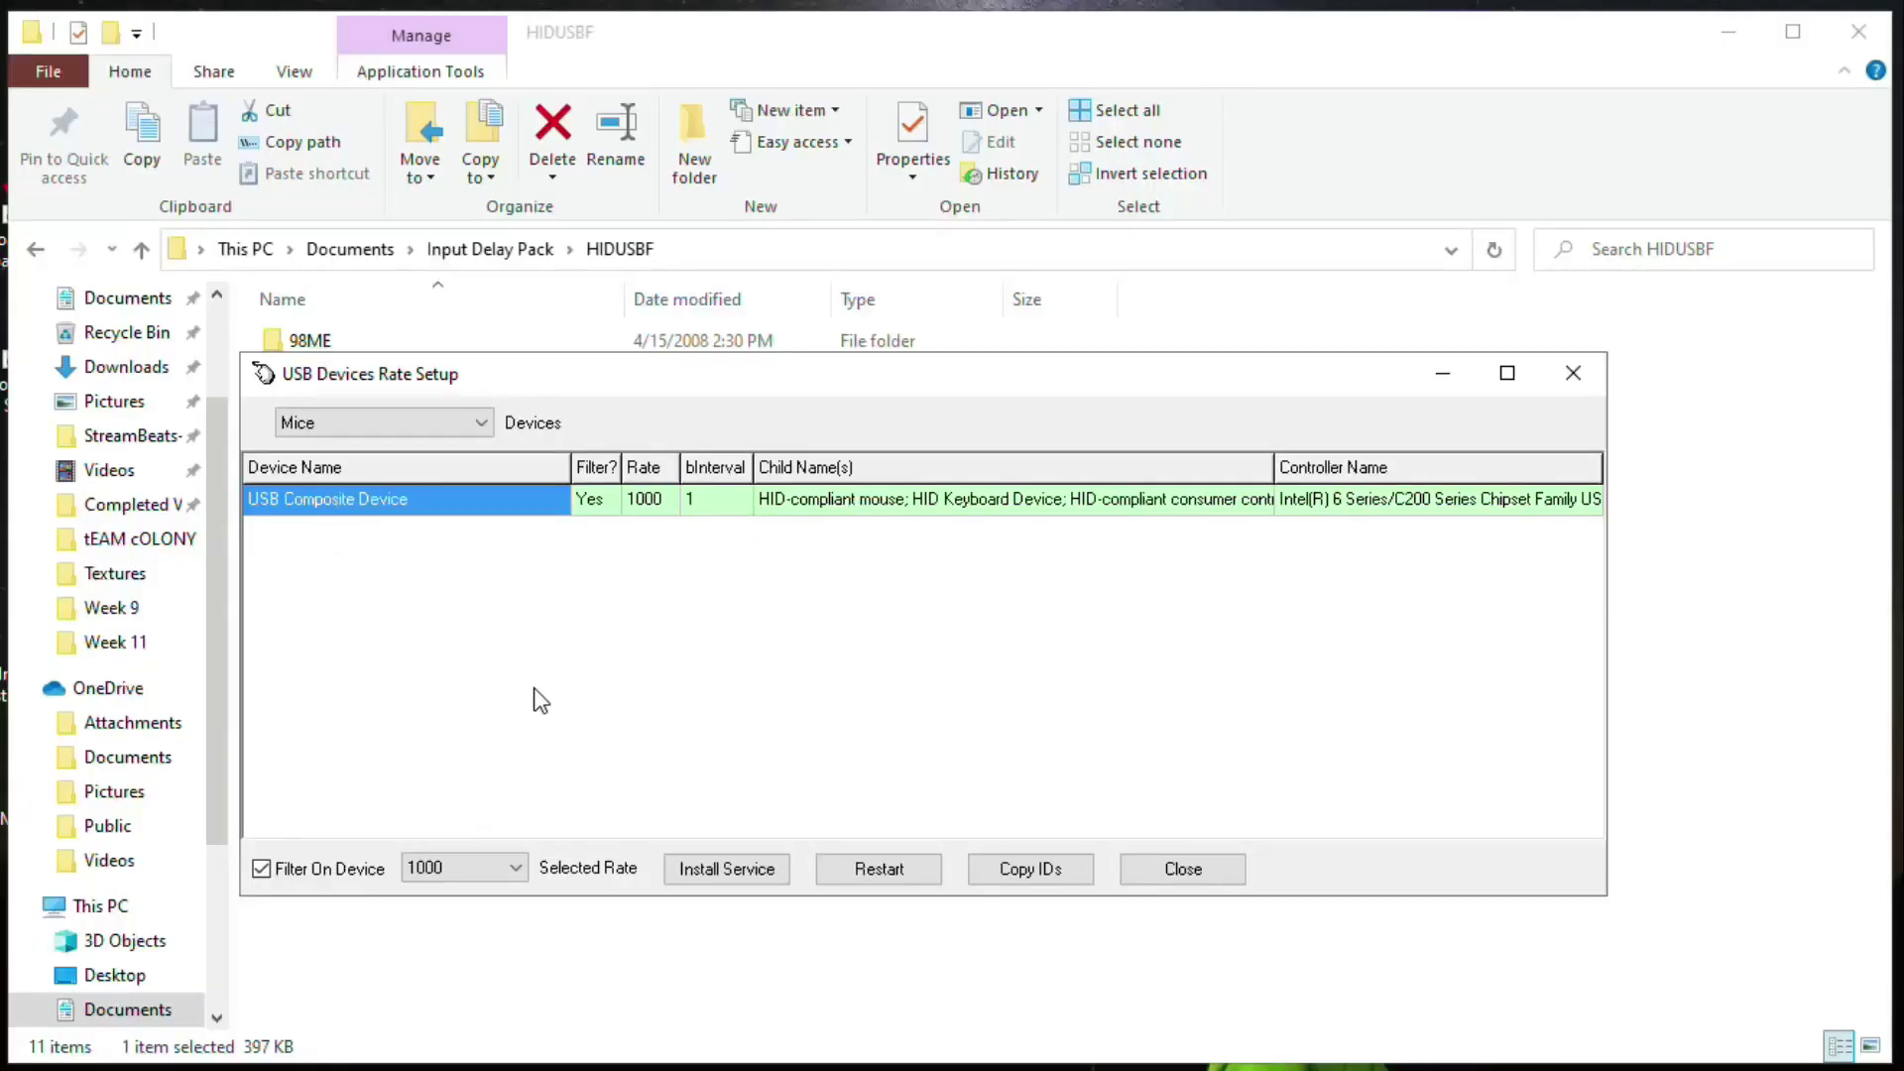
{"action": "left_click", "coordinate": [691, 872]}
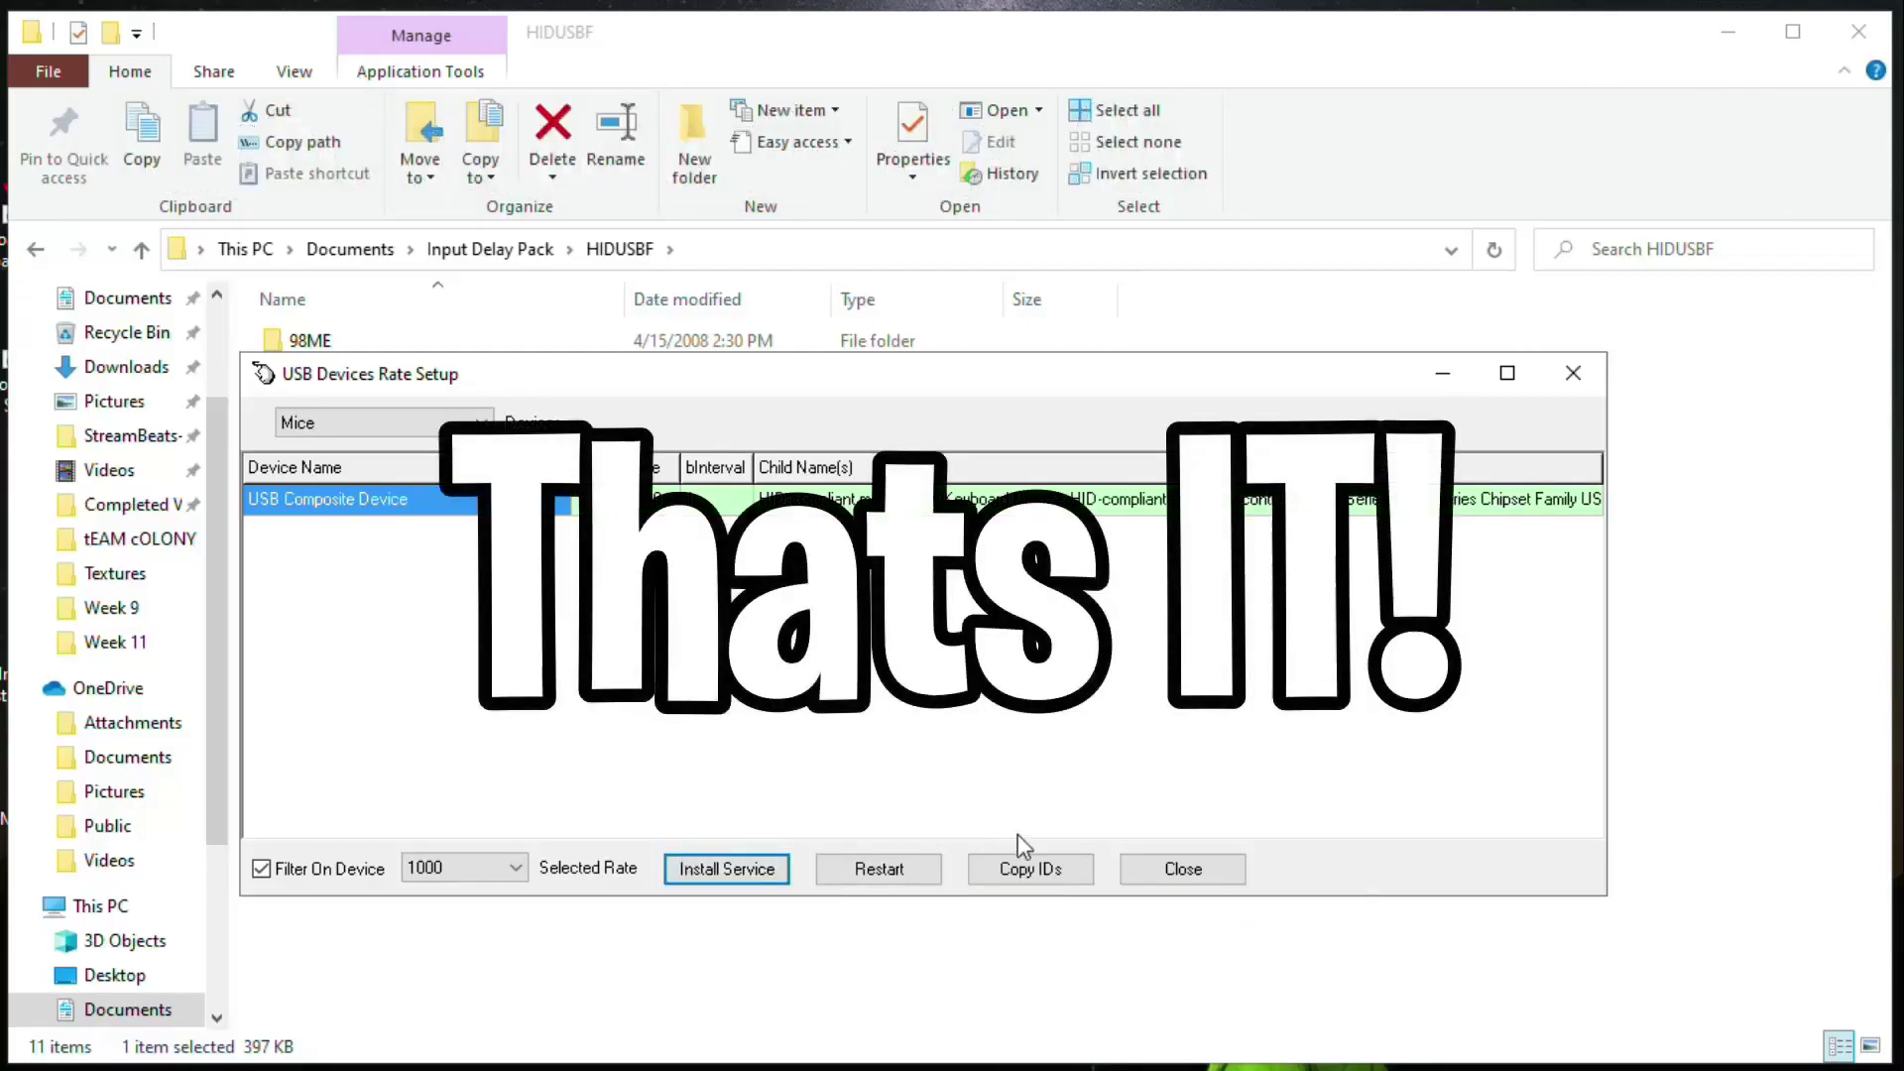
{"action": "left_click", "coordinate": [1571, 376]}
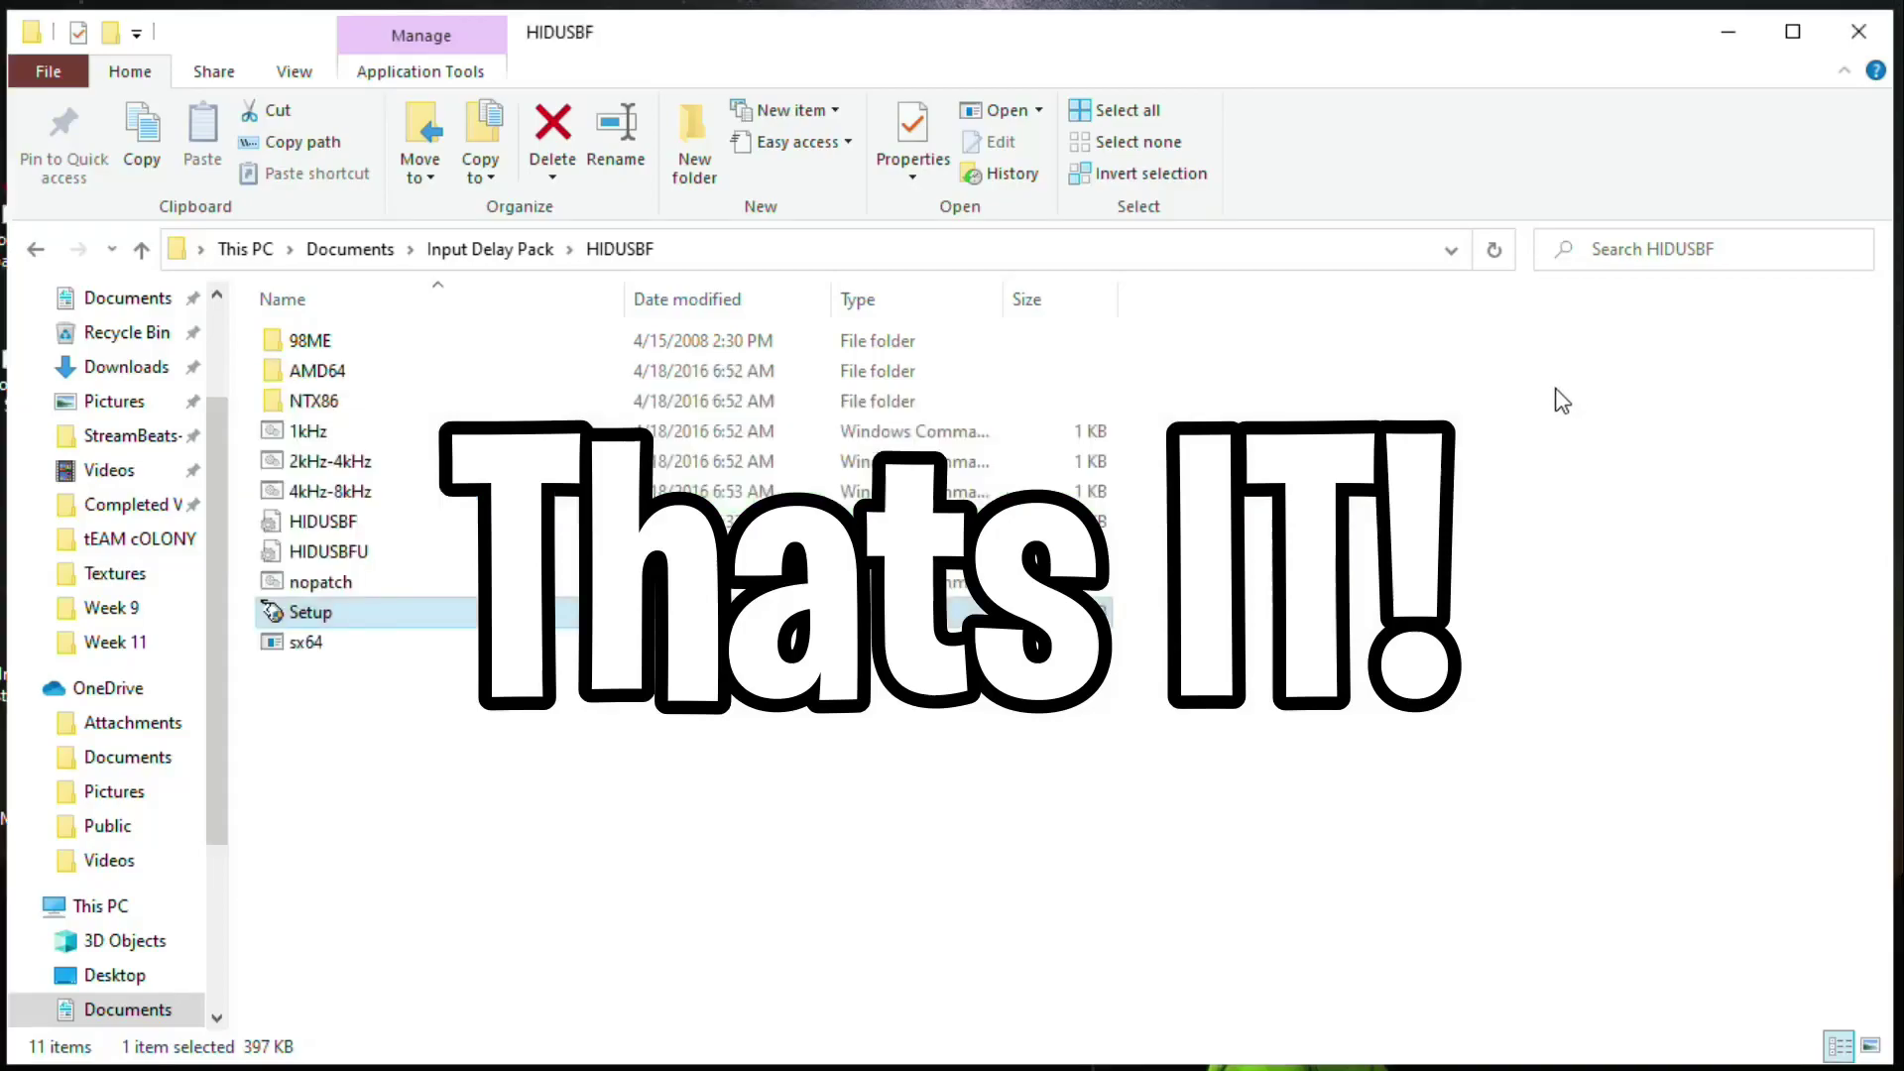